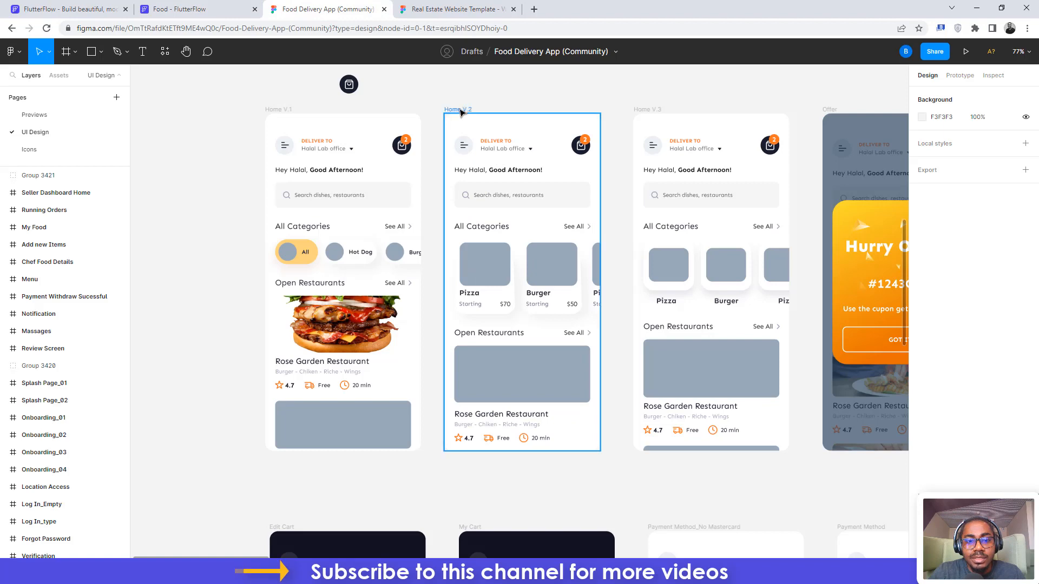
# Switch to FlutterFlow and rename the HomeV1Copy page as HomeV2, matching the Home V.2 frame in the Figma design.
pyautogui.click(458, 109)
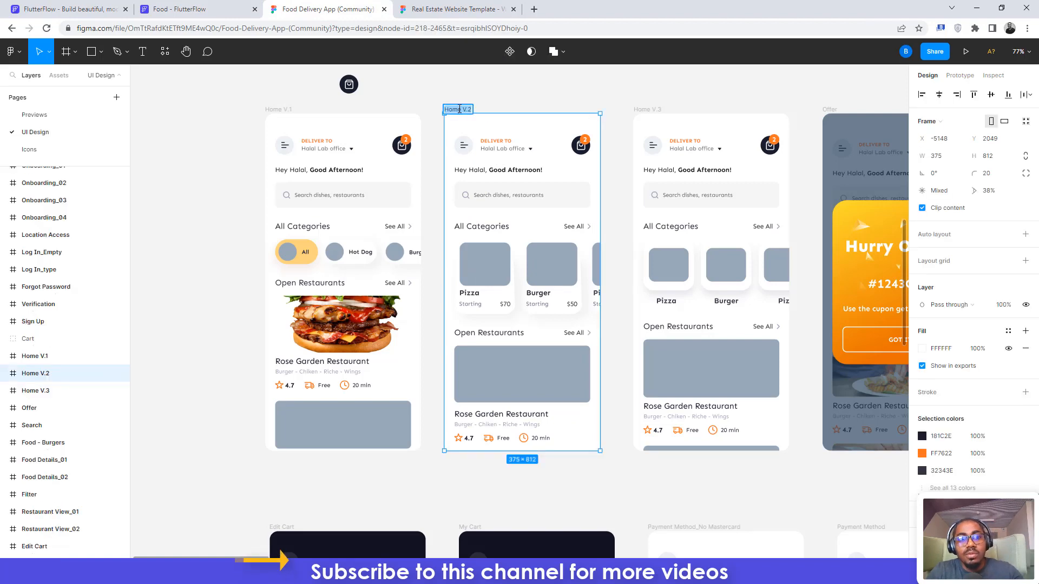
pyautogui.click(179, 10)
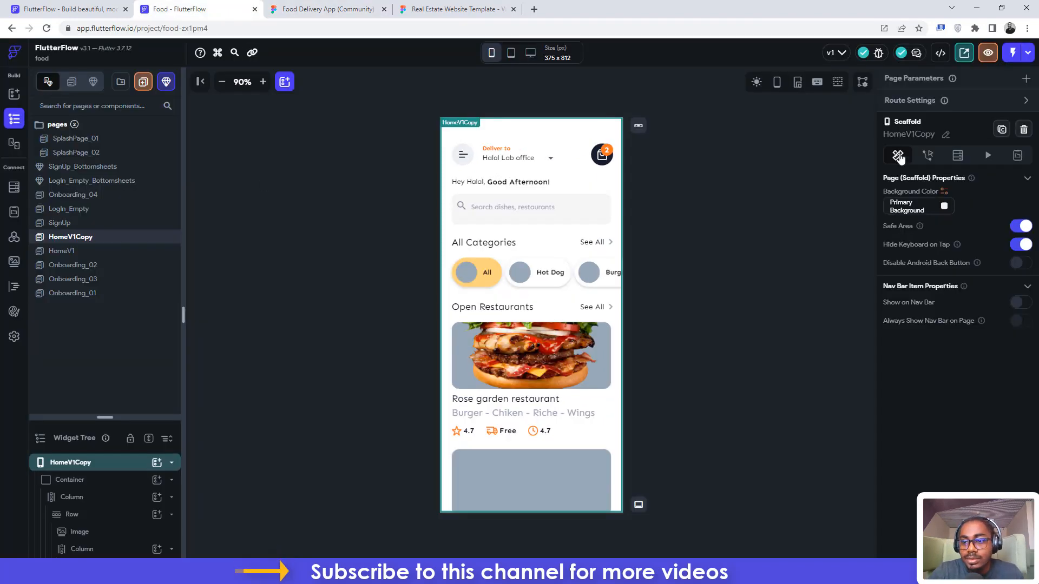
pyautogui.click(945, 134)
pyautogui.doubleClick(898, 135)
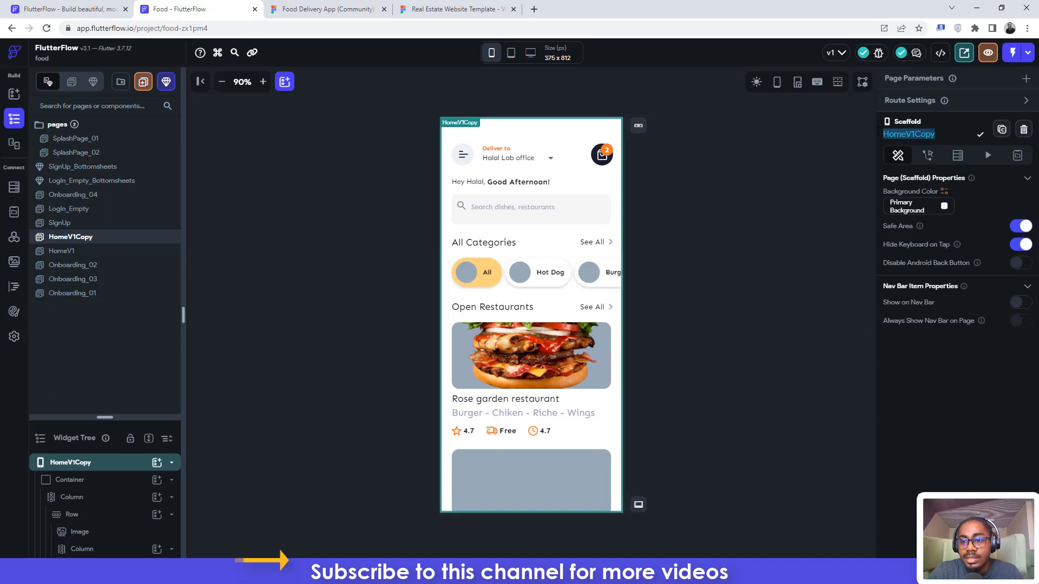
pyautogui.write('HomeV2')
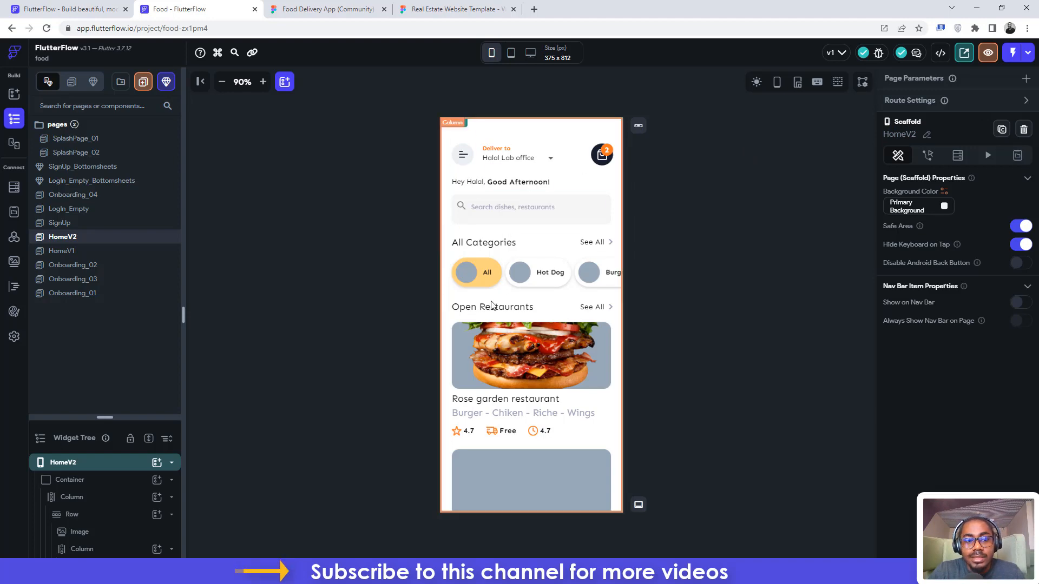
# Compare with the Figma reference, select the categories row on the HomeV2 page, and enlarge the widget tree area.
pyautogui.click(342, 8)
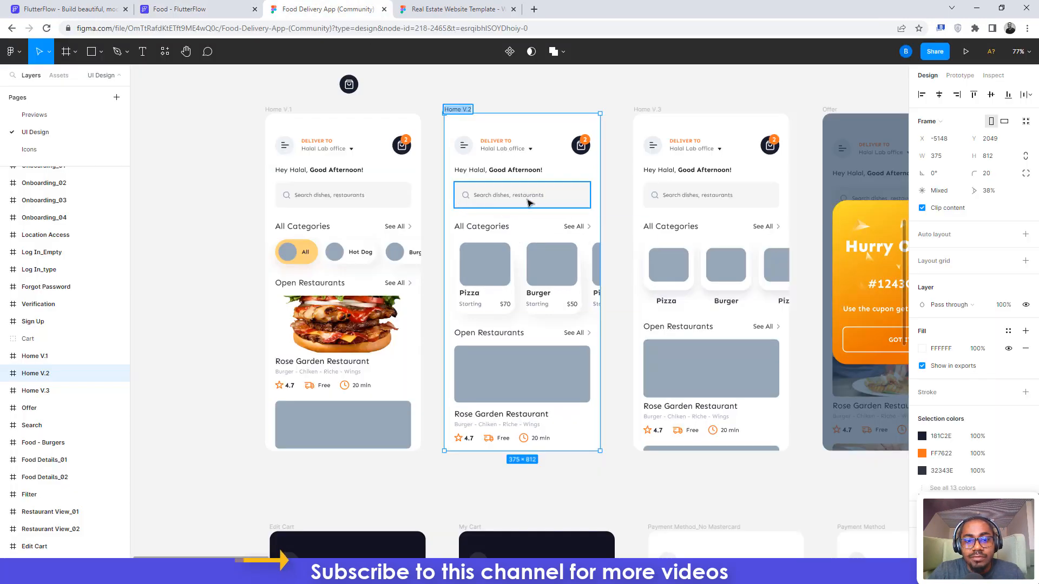
pyautogui.click(230, 6)
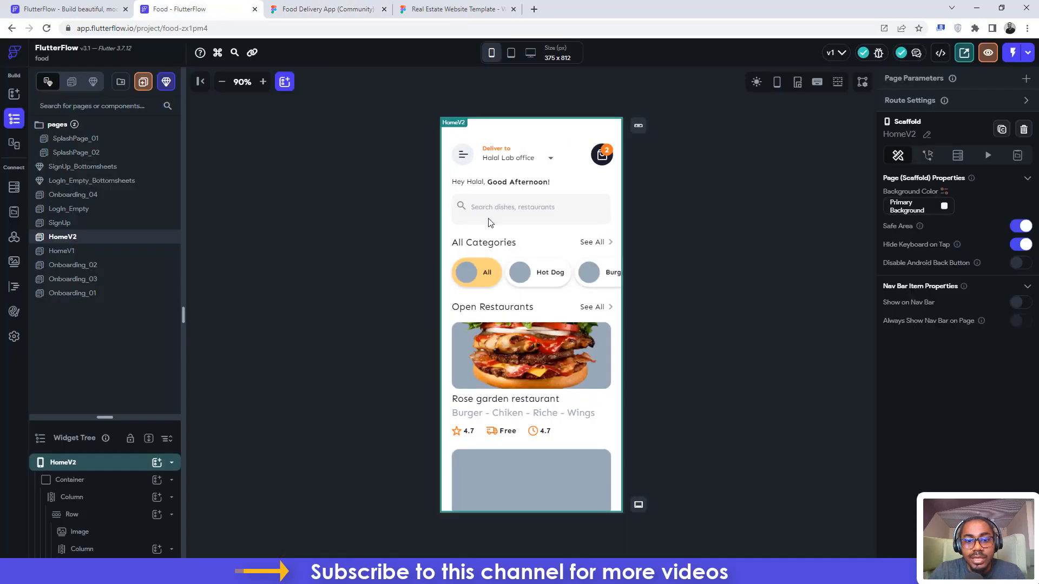
pyautogui.click(444, 286)
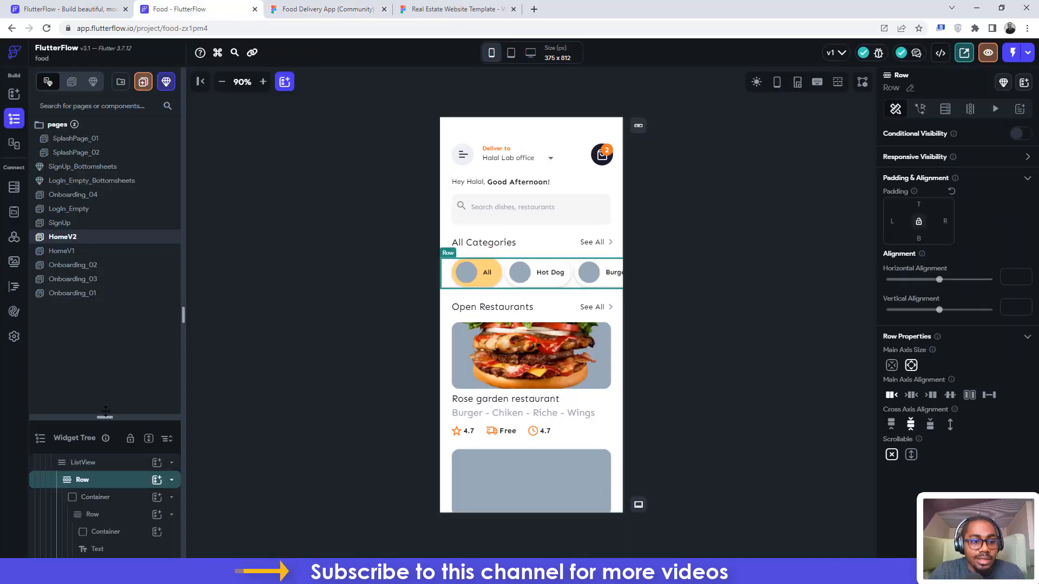
pyautogui.moveTo(106, 413); pyautogui.dragTo(111, 206)
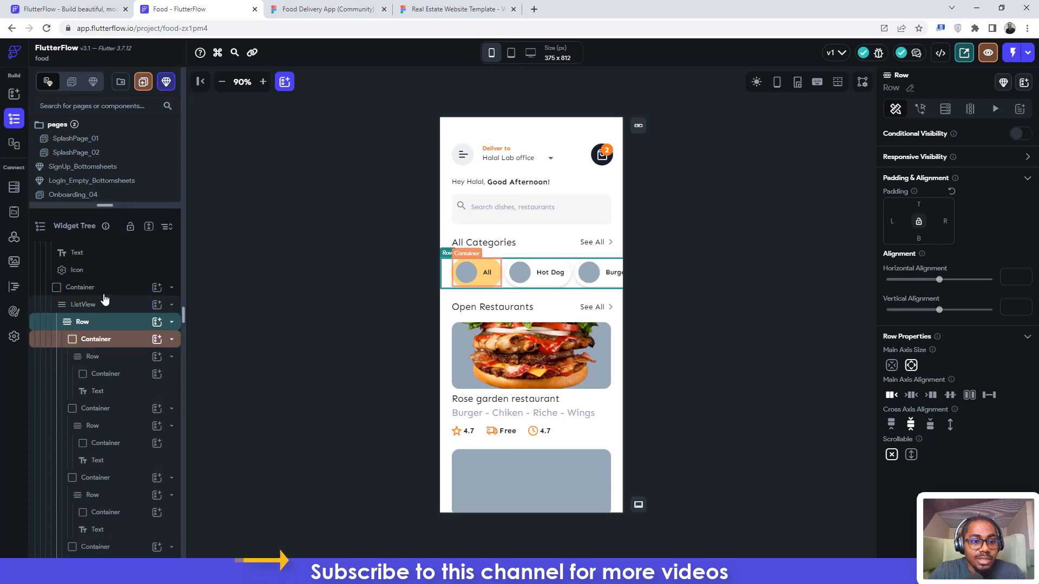
pyautogui.scroll(2, 104, 299)
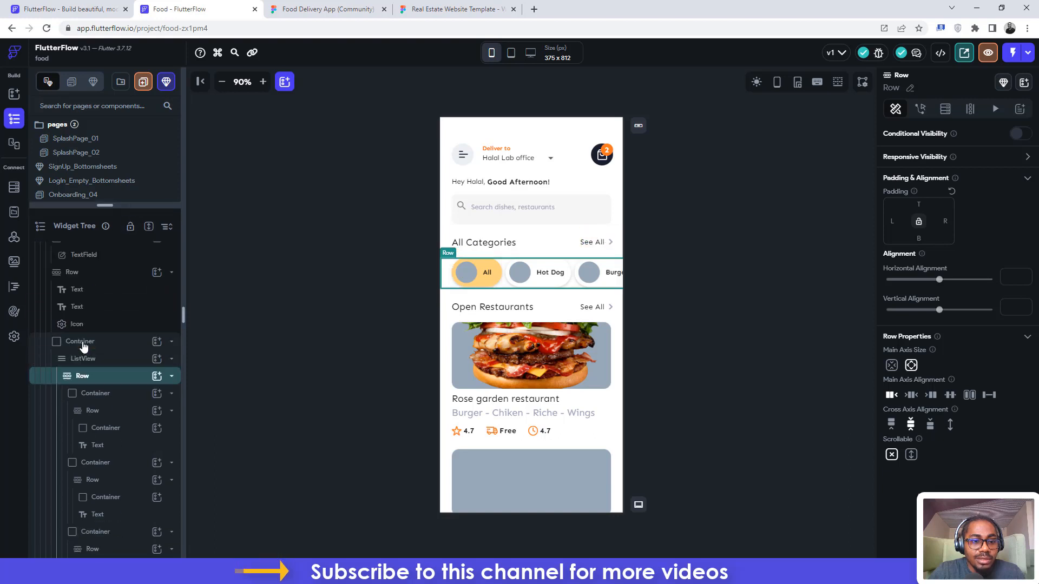
pyautogui.click(82, 347)
pyautogui.click(83, 346)
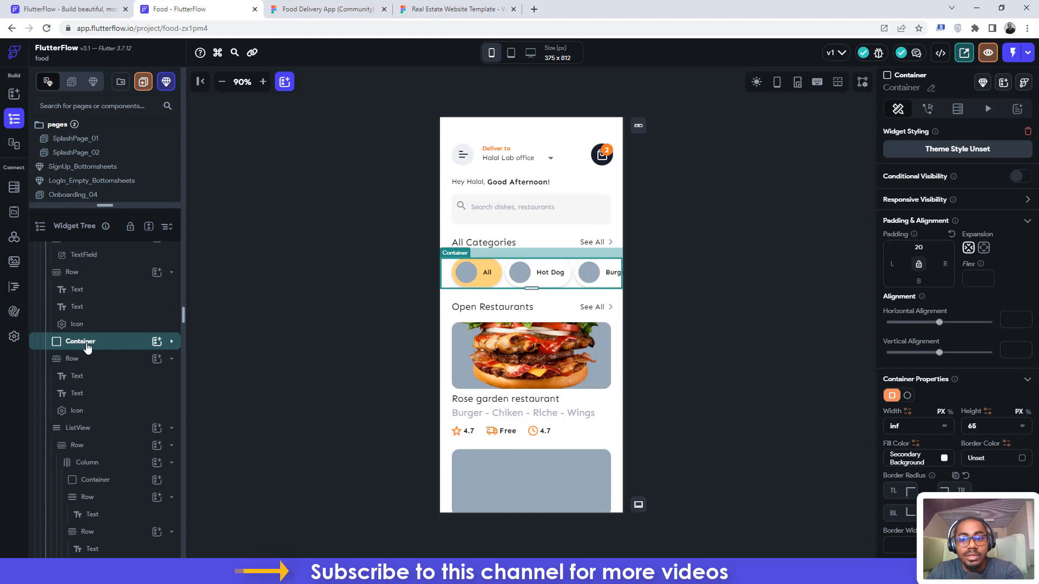
pyautogui.press('Delete')
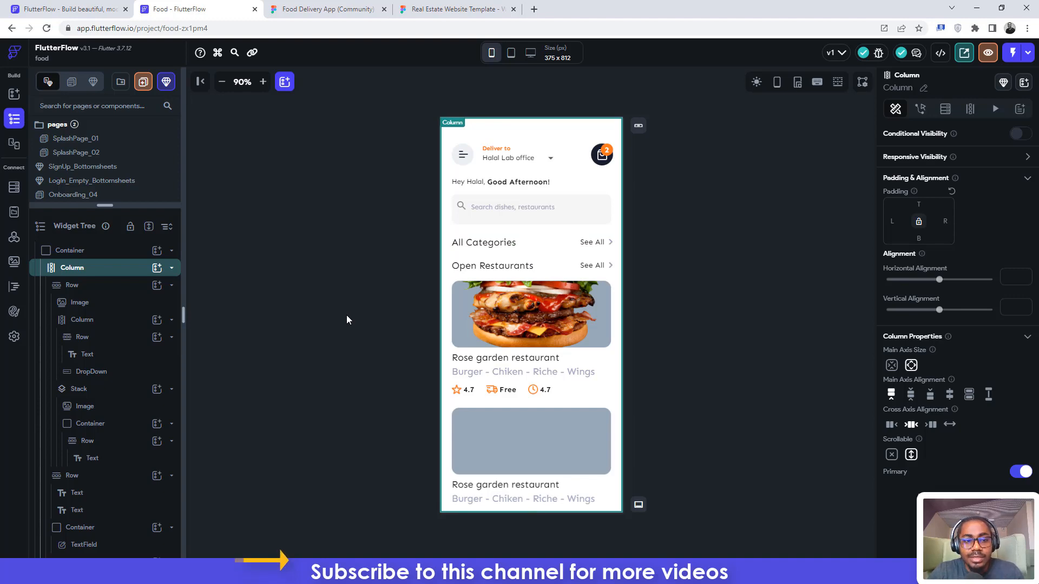
pyautogui.hotkey('ctrl', 'z')
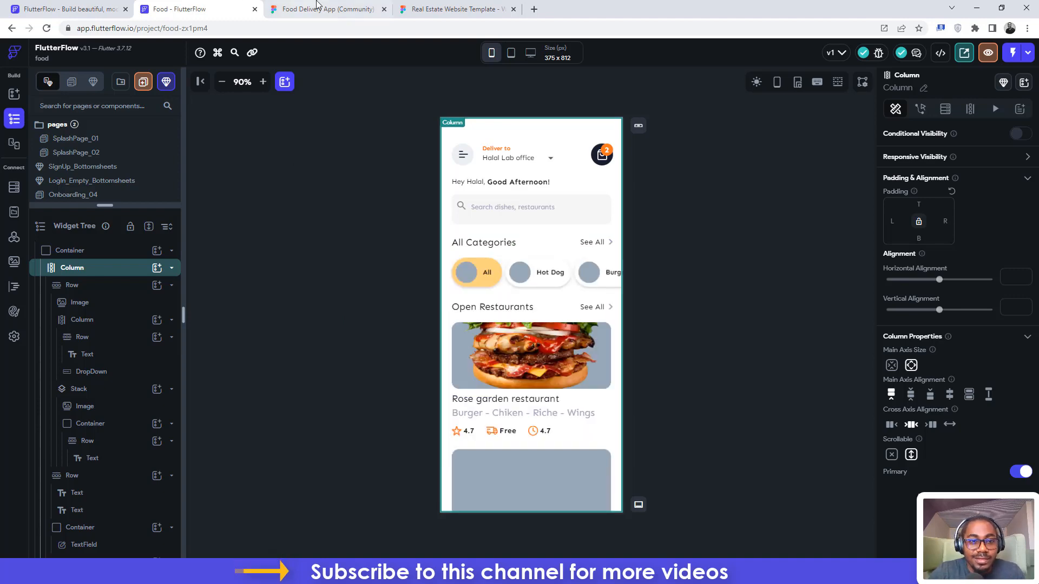
# Switch to the Figma food delivery design to examine the All Categories cards in Home V.2, and return to FlutterFlow.
pyautogui.click(325, 9)
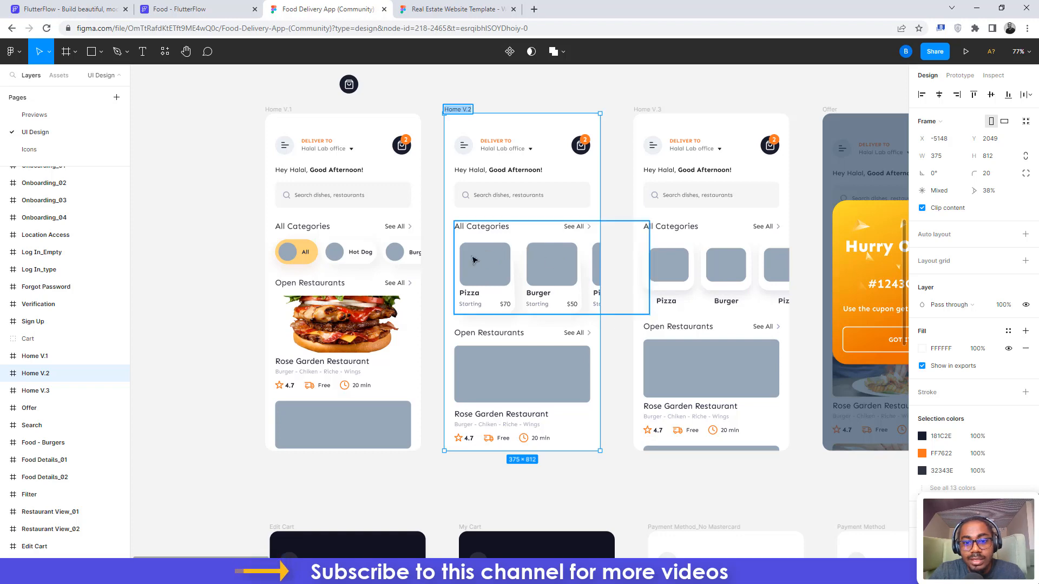
pyautogui.click(433, 5)
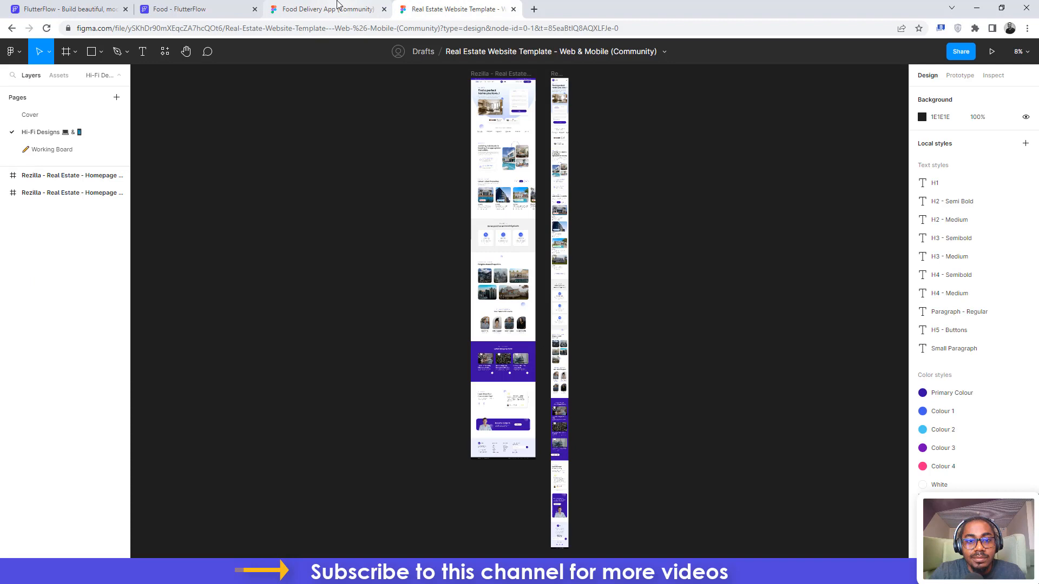
pyautogui.click(339, 7)
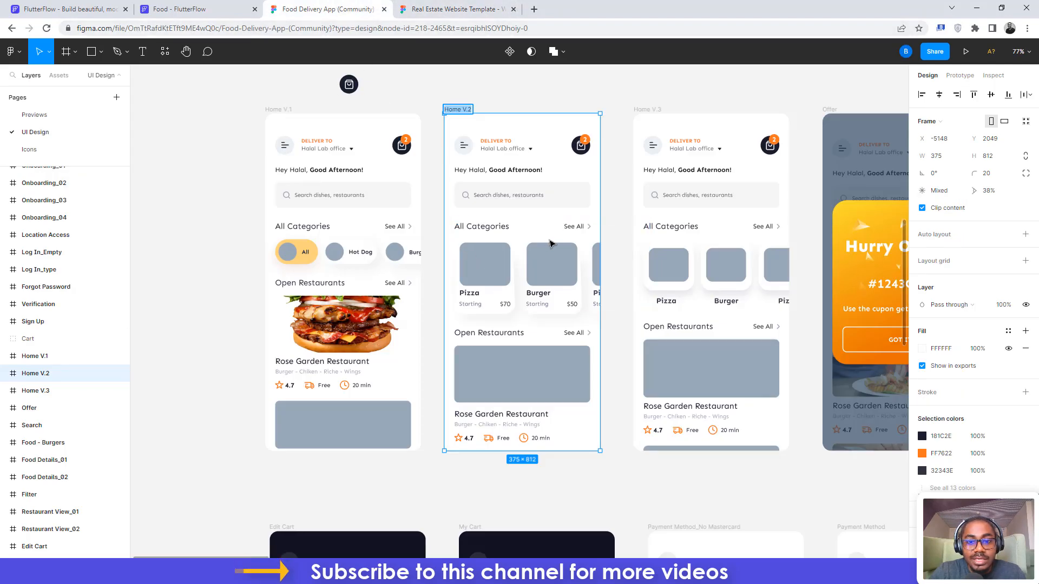
pyautogui.click(144, 5)
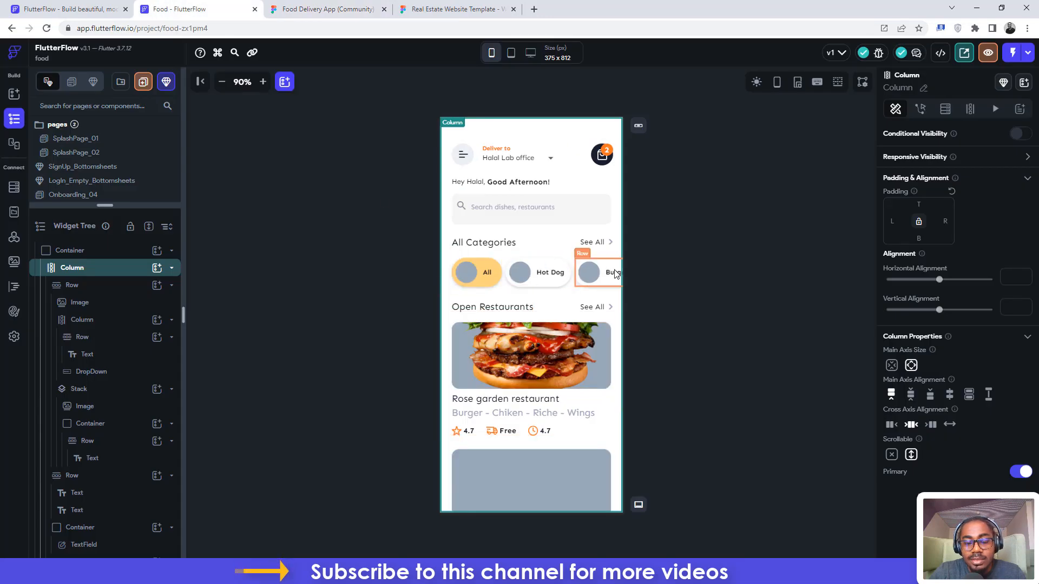
# Delete the "All" chip's container from the row inside the categories ListView.
pyautogui.click(455, 270)
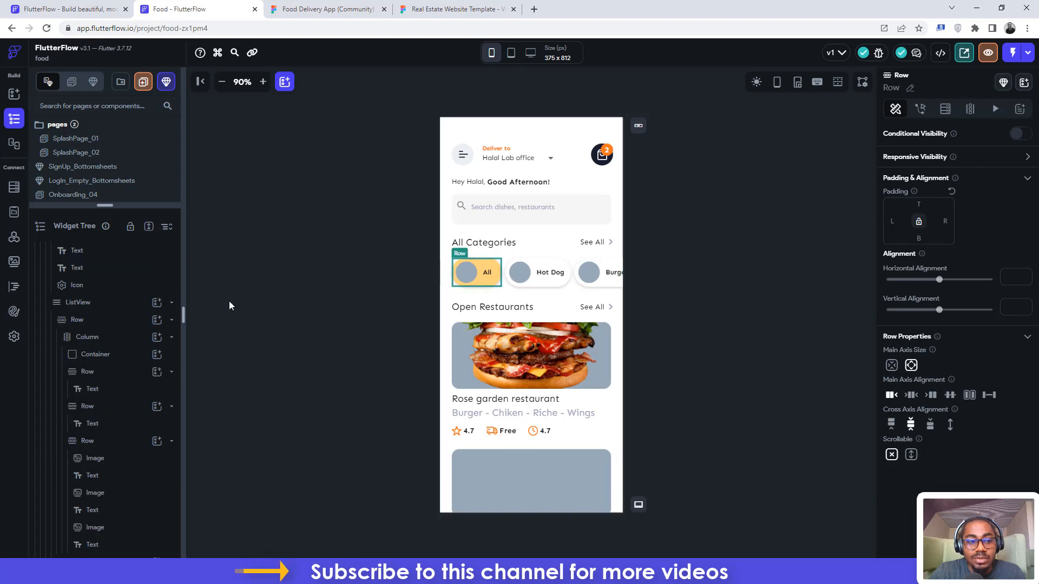
pyautogui.scroll(2, 100, 348)
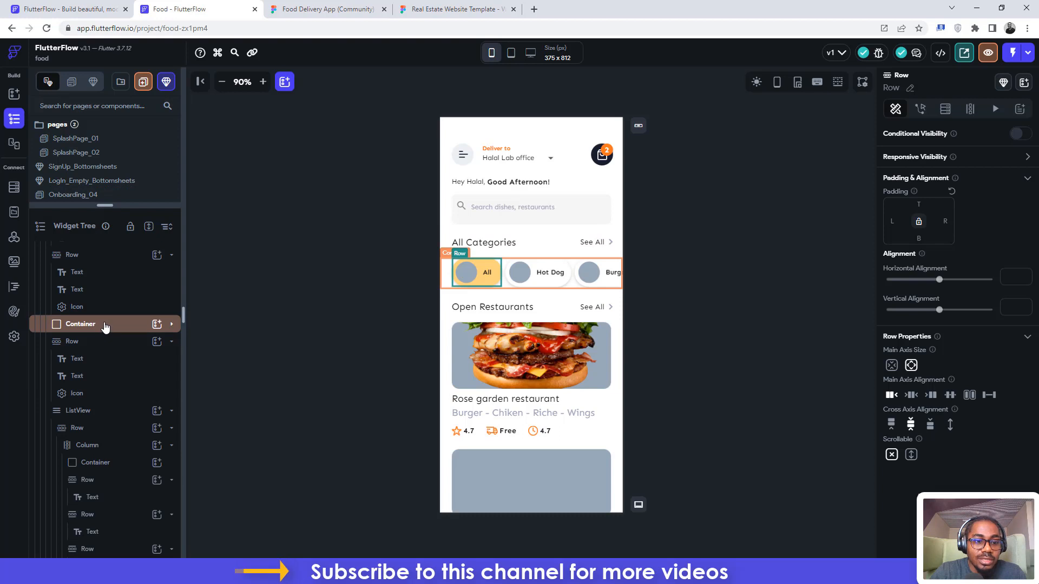
pyautogui.click(105, 324)
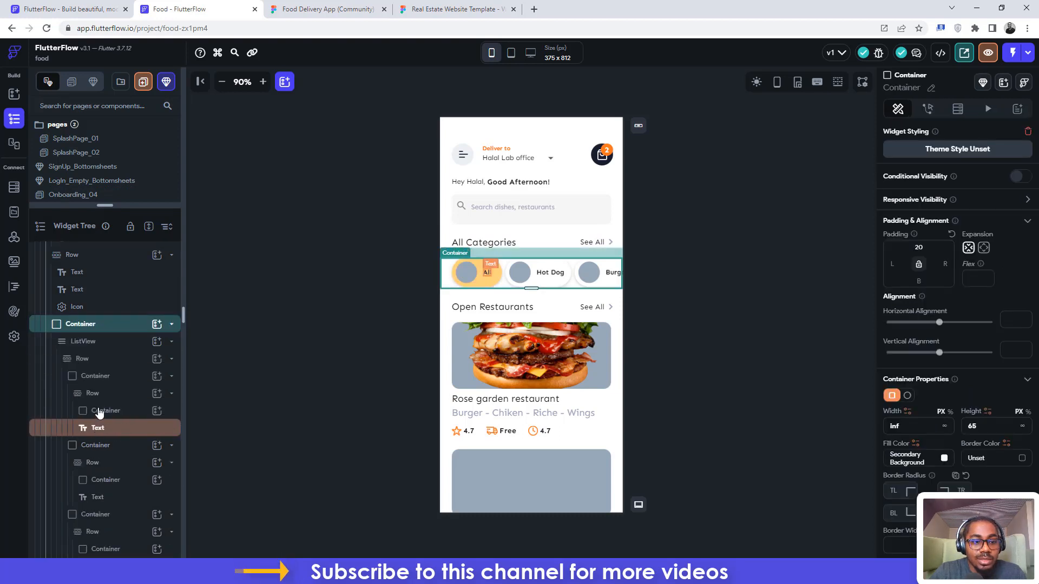
pyautogui.click(91, 380)
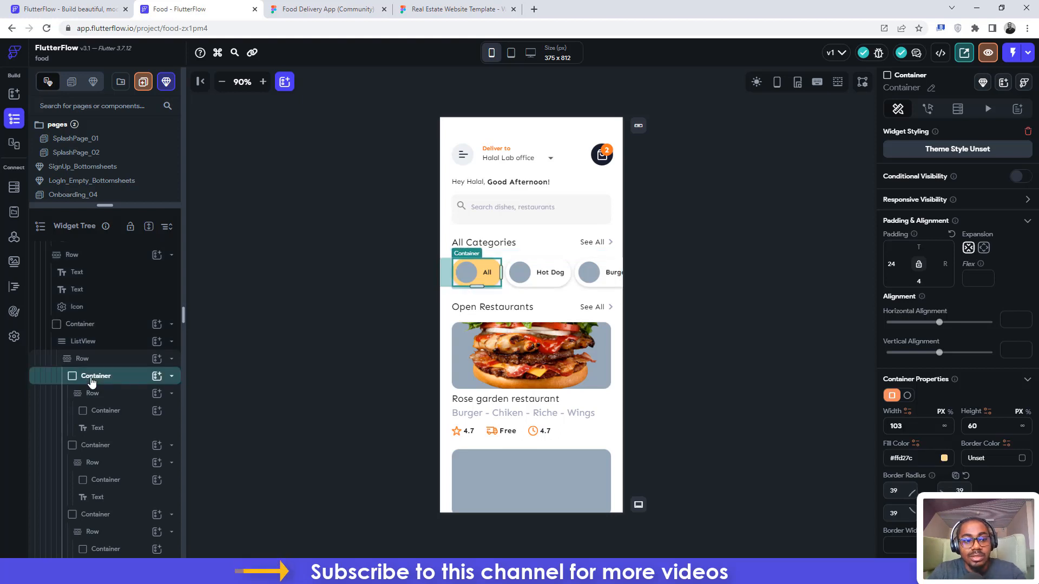
pyautogui.click(91, 383)
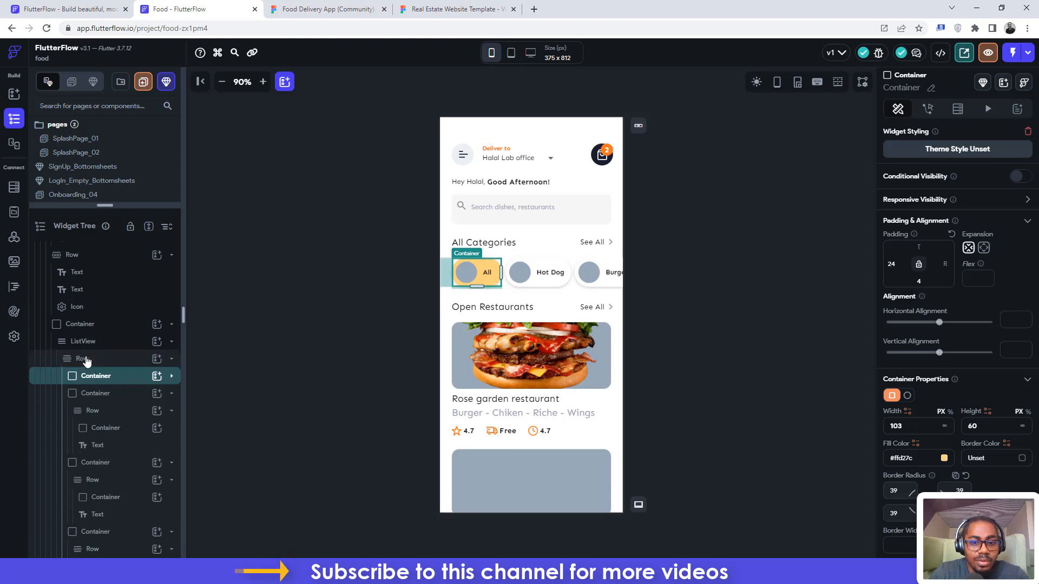
pyautogui.click(86, 359)
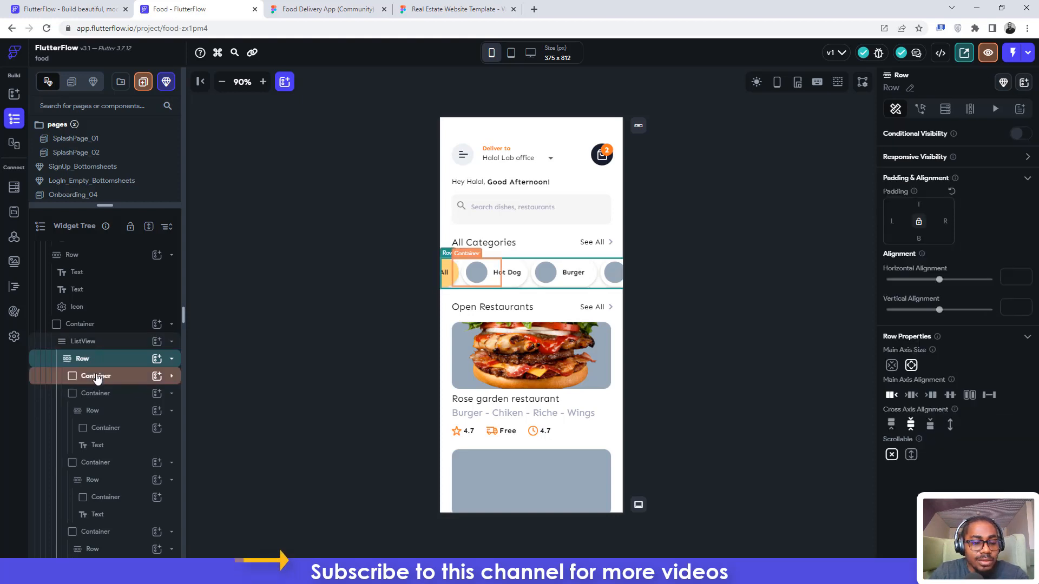
pyautogui.click(96, 377)
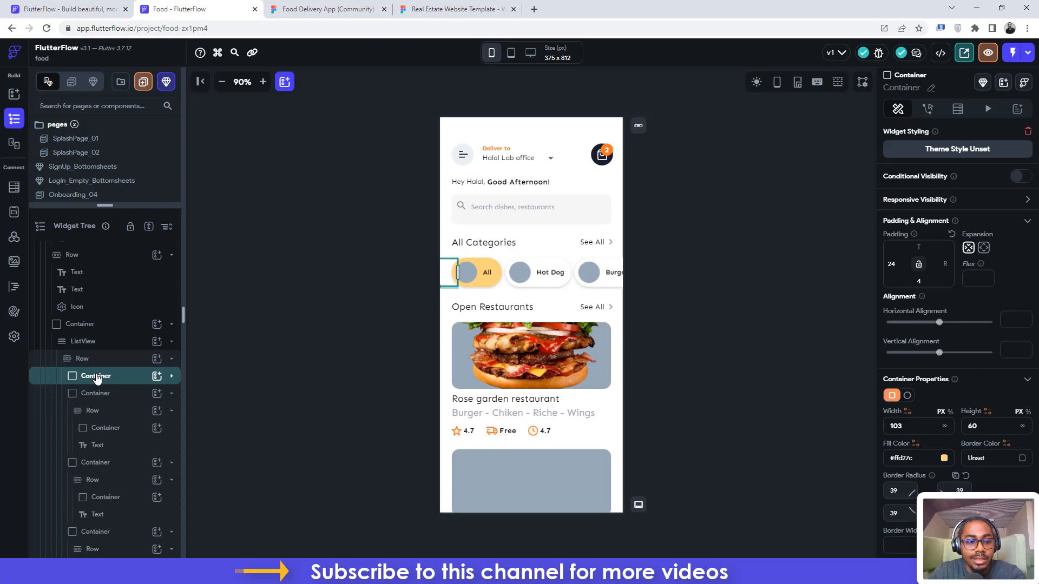
pyautogui.press('Delete')
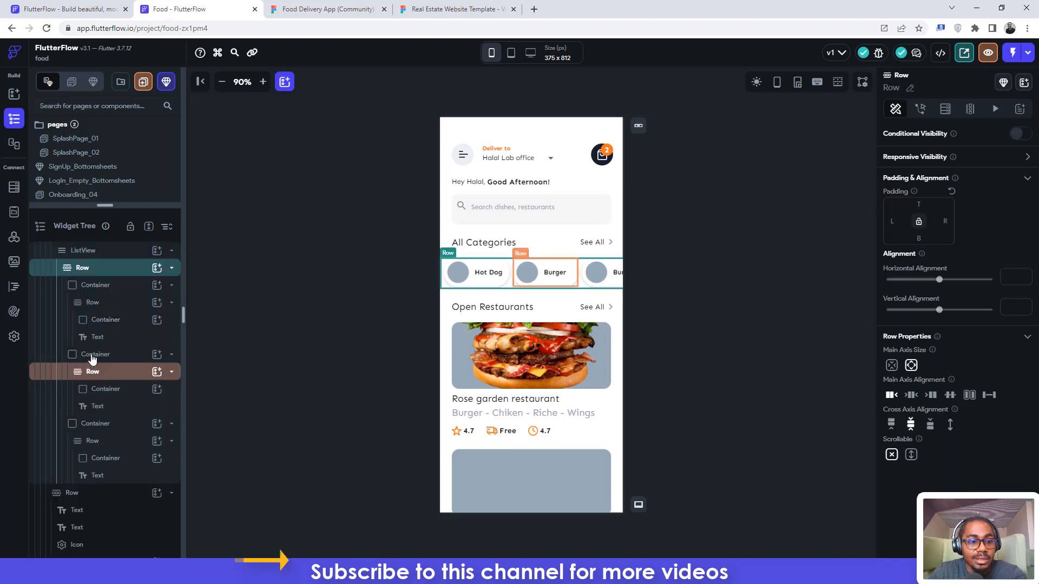
# Delete the remaining Hot Dog and Burger containers, leaving the categories row empty.
pyautogui.click(93, 360)
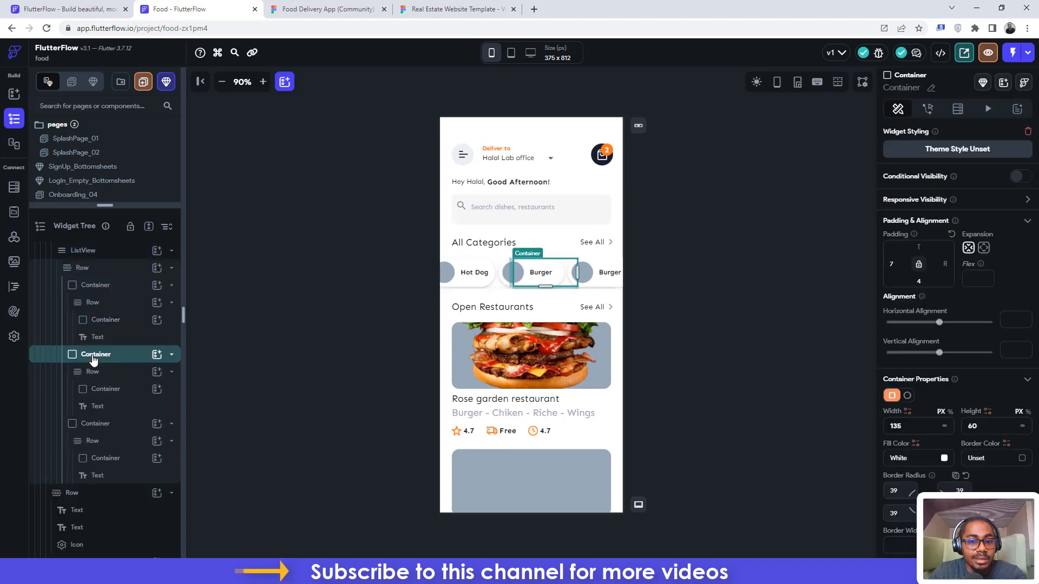
pyautogui.press('Delete')
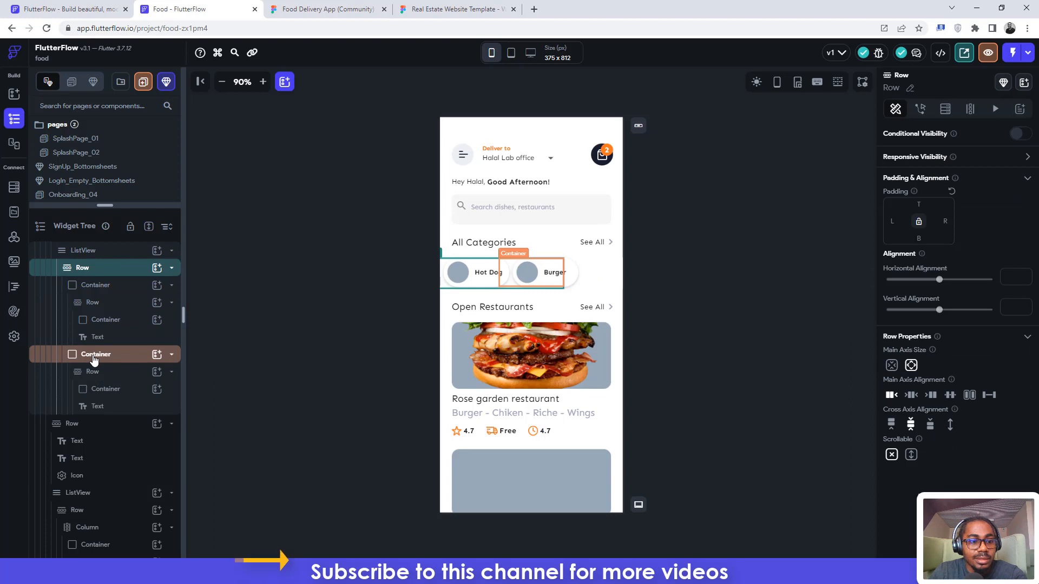
pyautogui.click(94, 359)
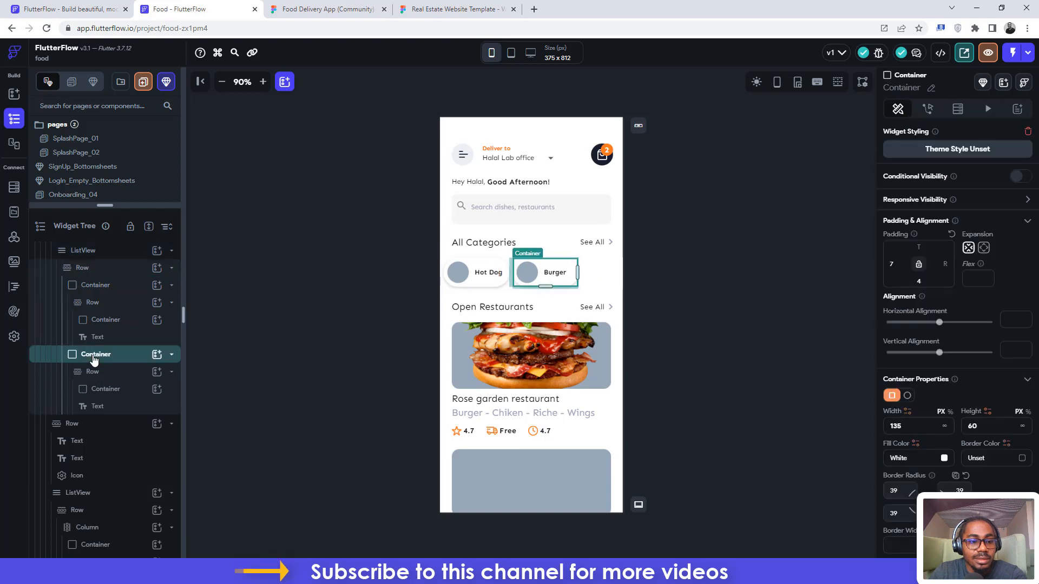
pyautogui.press('Delete')
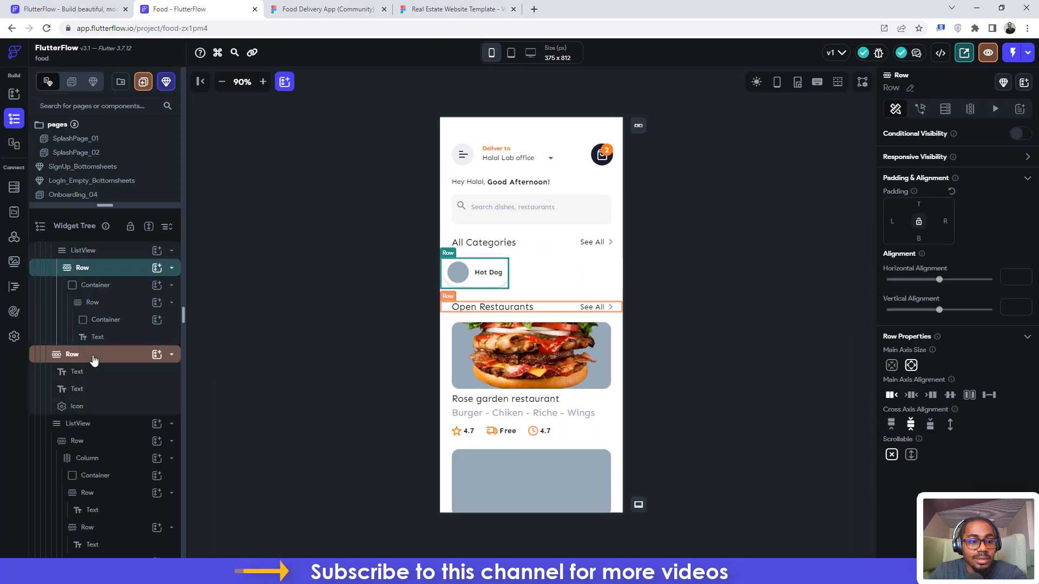
pyautogui.click(95, 286)
pyautogui.press('Delete')
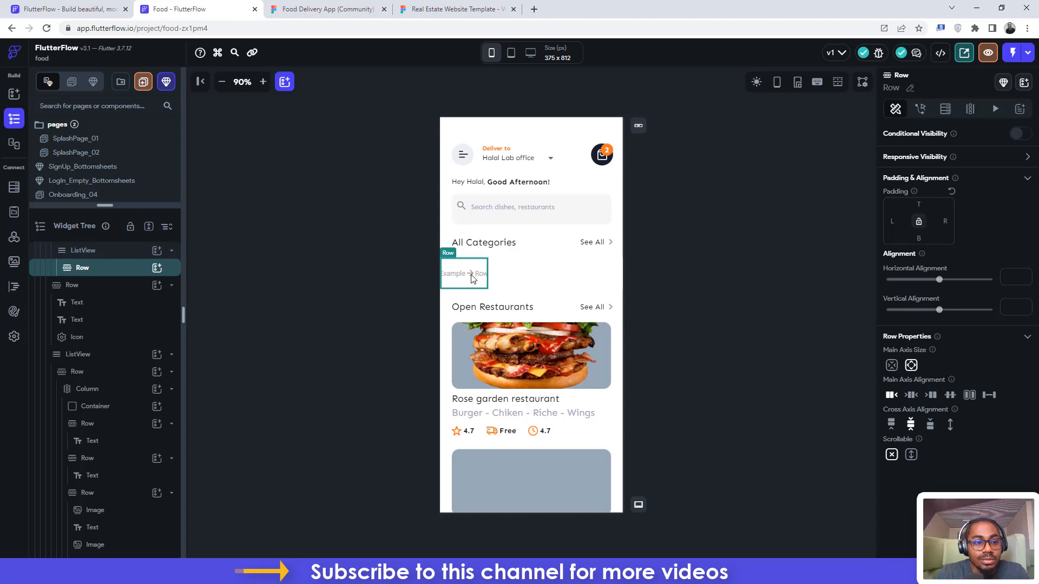
# Switch to Figma and export the white background rectangle of the Pizza card in Home V.2 as a 1x PNG.
pyautogui.click(323, 8)
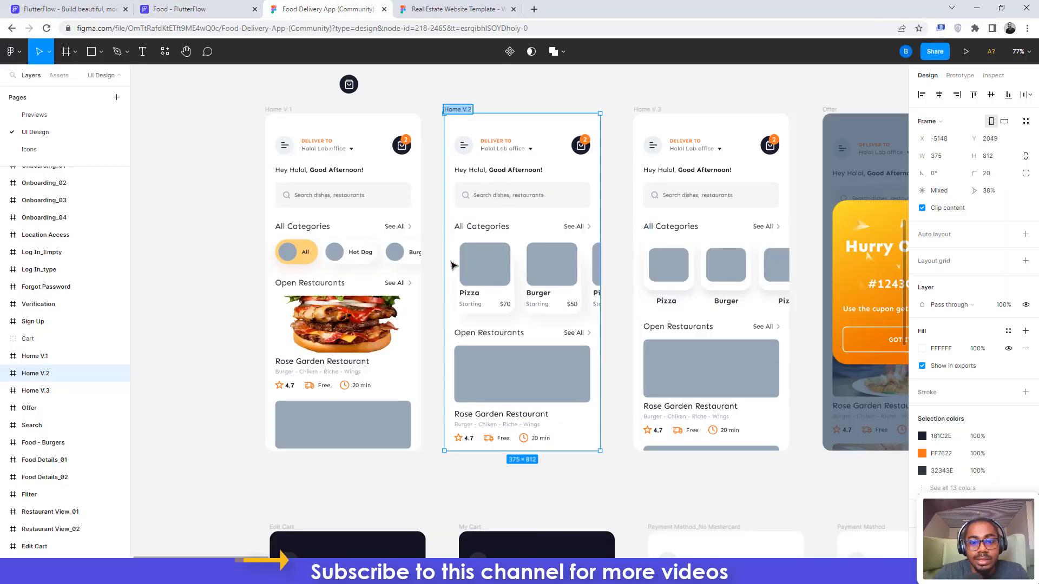
pyautogui.scroll(5, 506, 285)
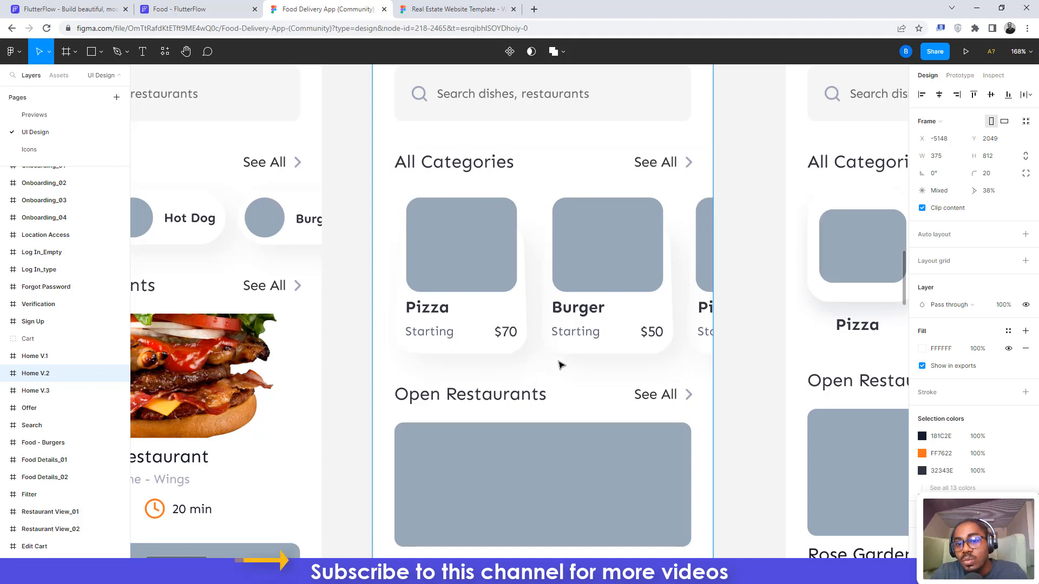
pyautogui.doubleClick(518, 305)
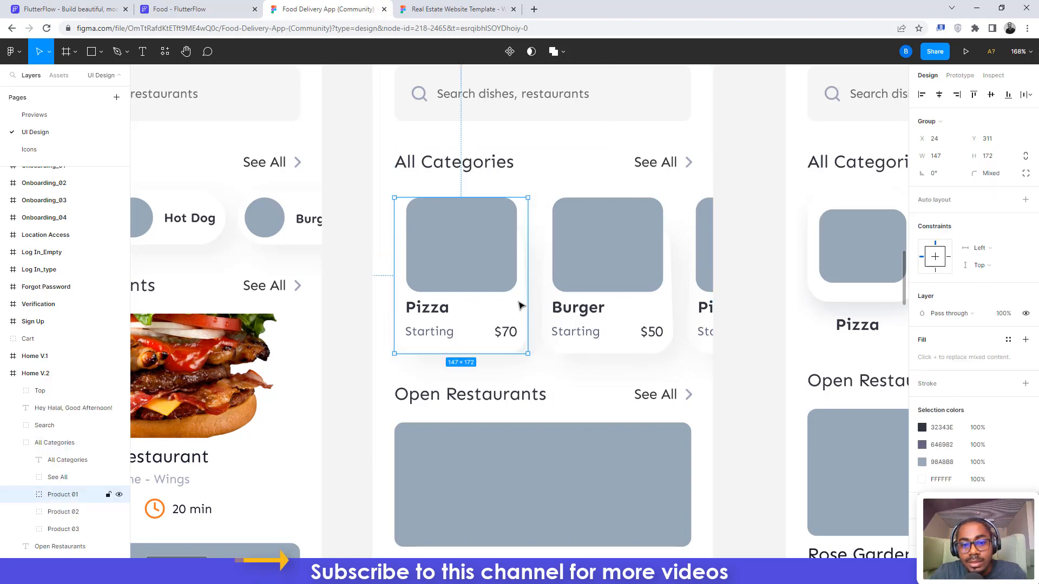
pyautogui.doubleClick(518, 305)
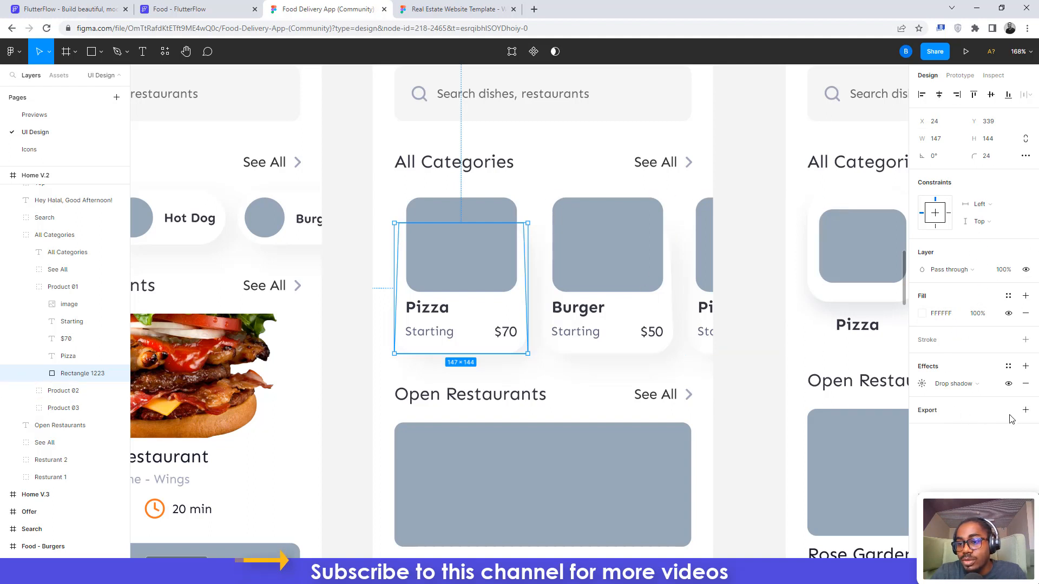
pyautogui.click(1024, 410)
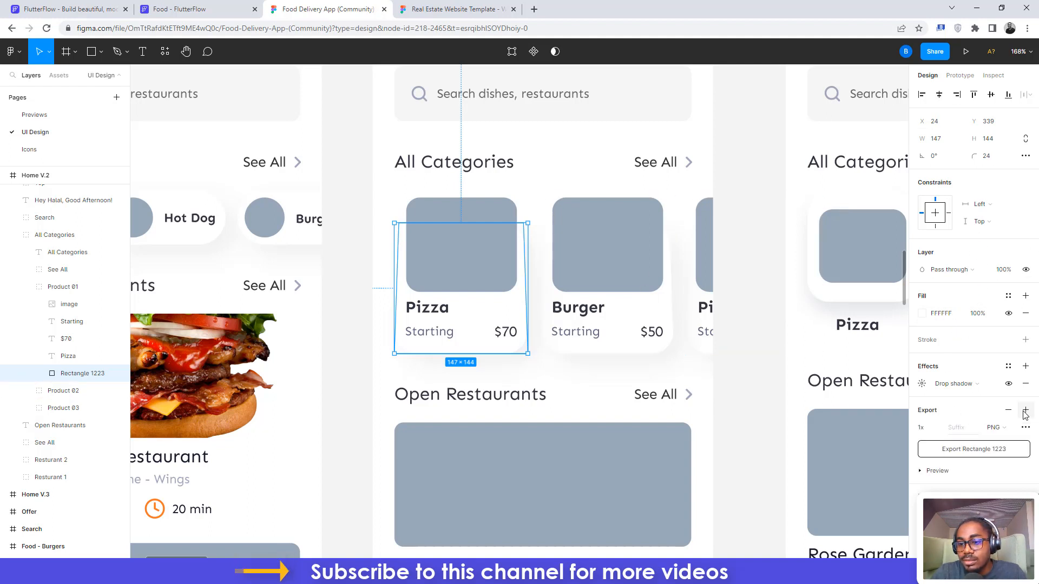
pyautogui.click(974, 449)
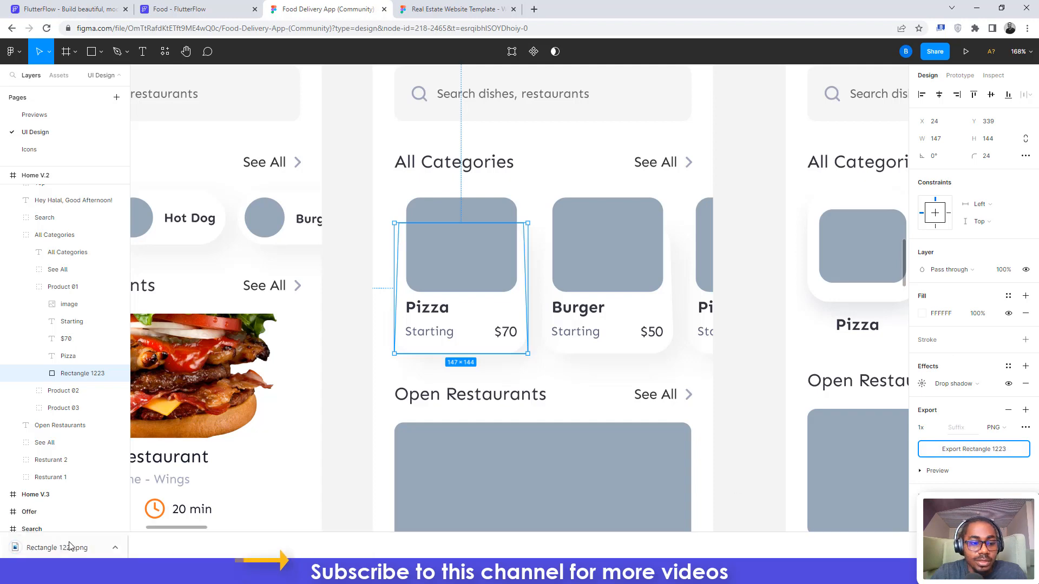
# View the exported Rectangle 1223.png, and compare the Pizza card in Figma with the empty categories row in FlutterFlow.
pyautogui.click(86, 545)
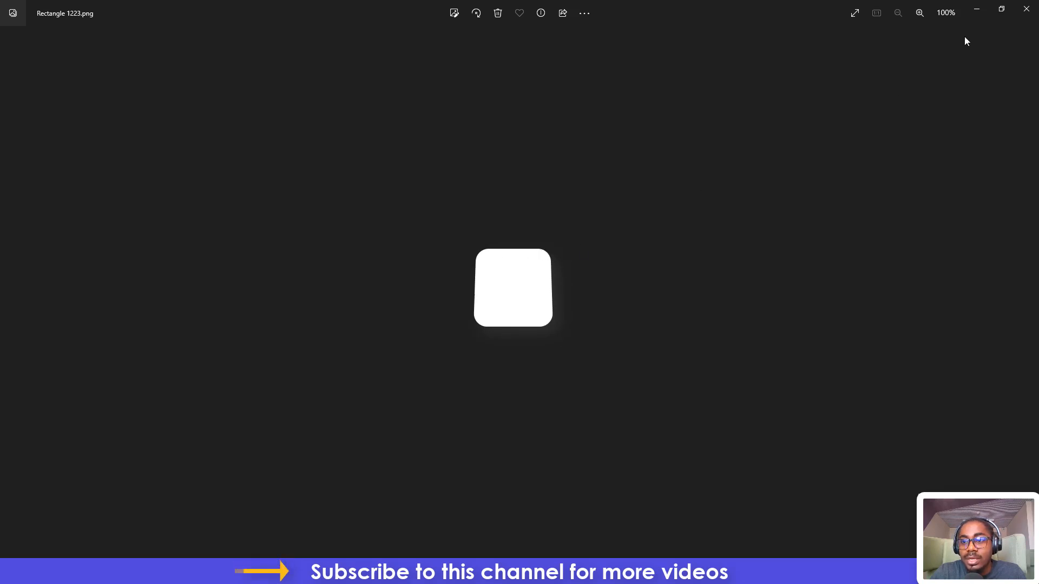
pyautogui.click(977, 11)
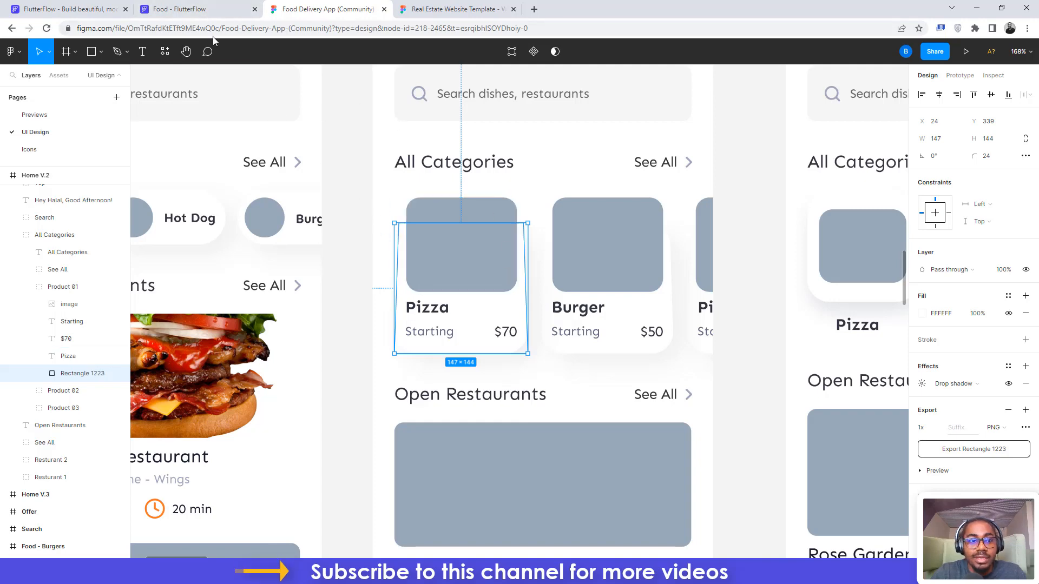
pyautogui.click(193, 7)
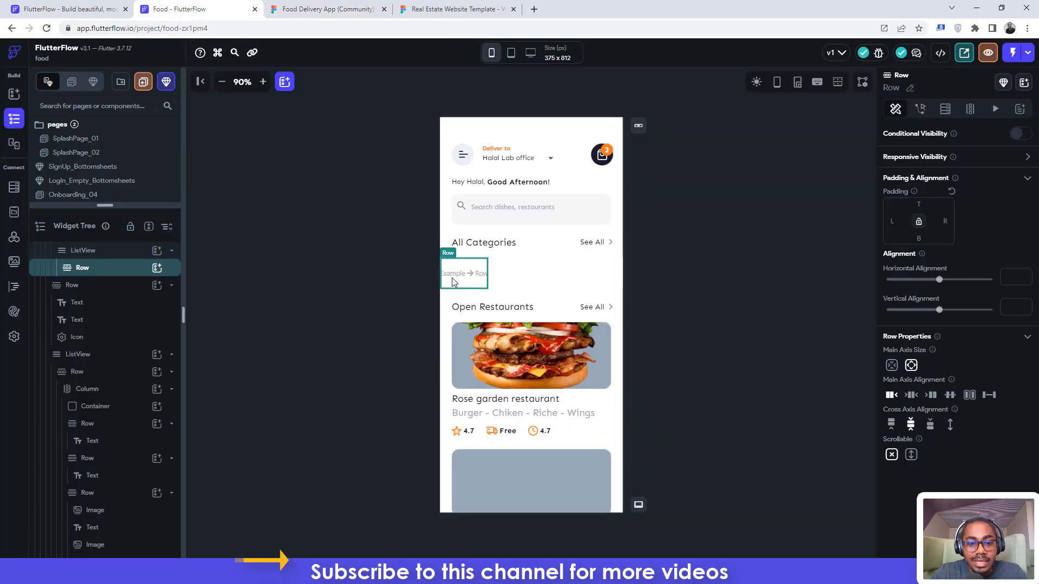
pyautogui.click(324, 9)
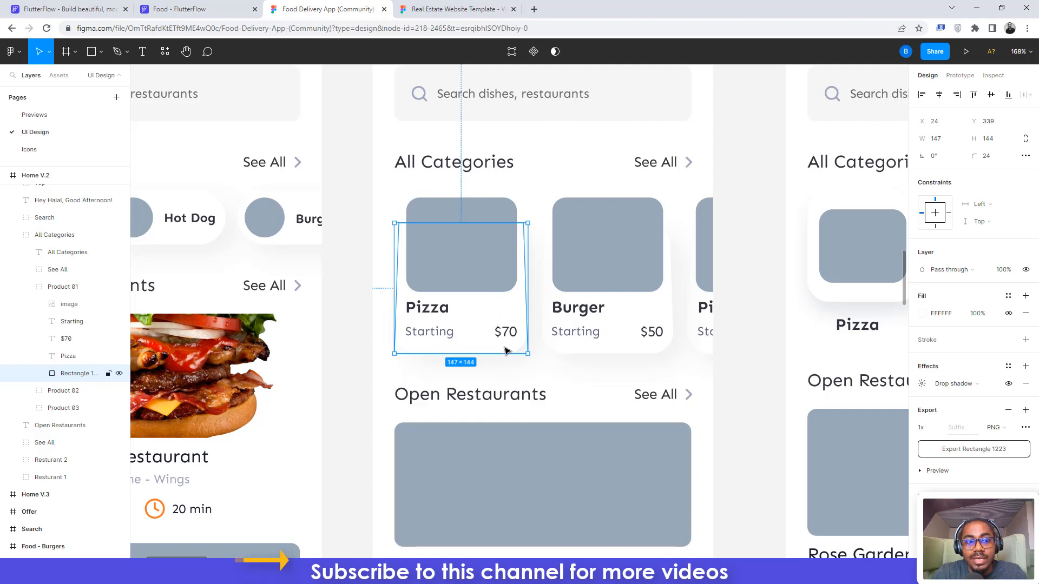
pyautogui.click(168, 9)
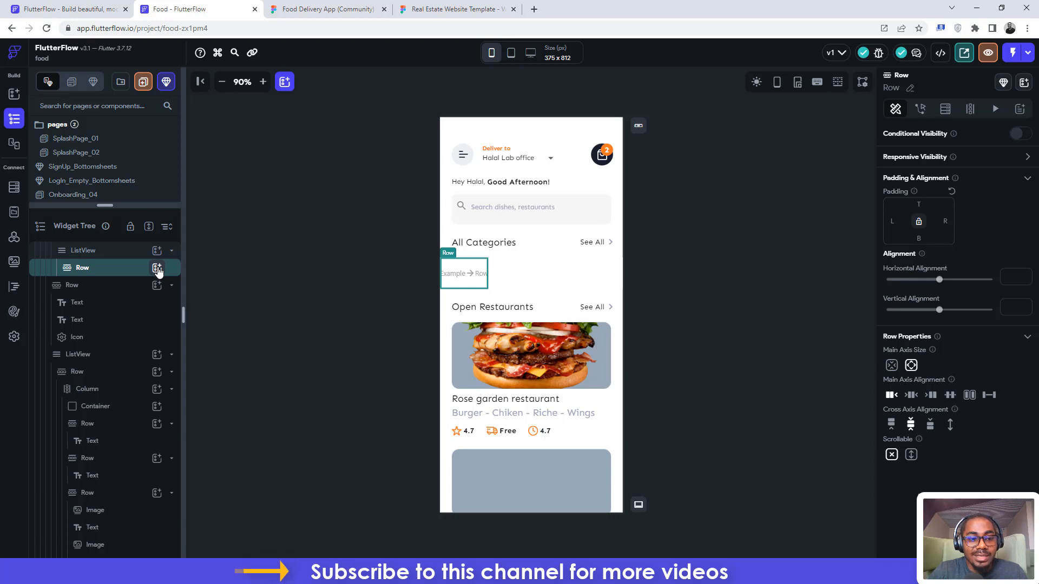
# Add an Image widget to the empty row inside the categories ListView.
pyautogui.click(157, 268)
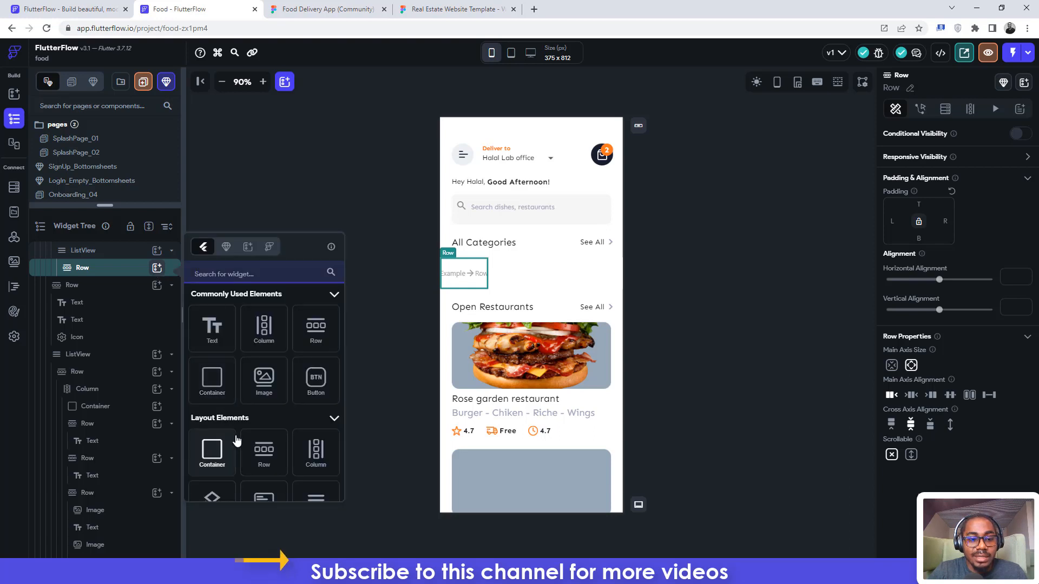
pyautogui.scroll(-1, 235, 441)
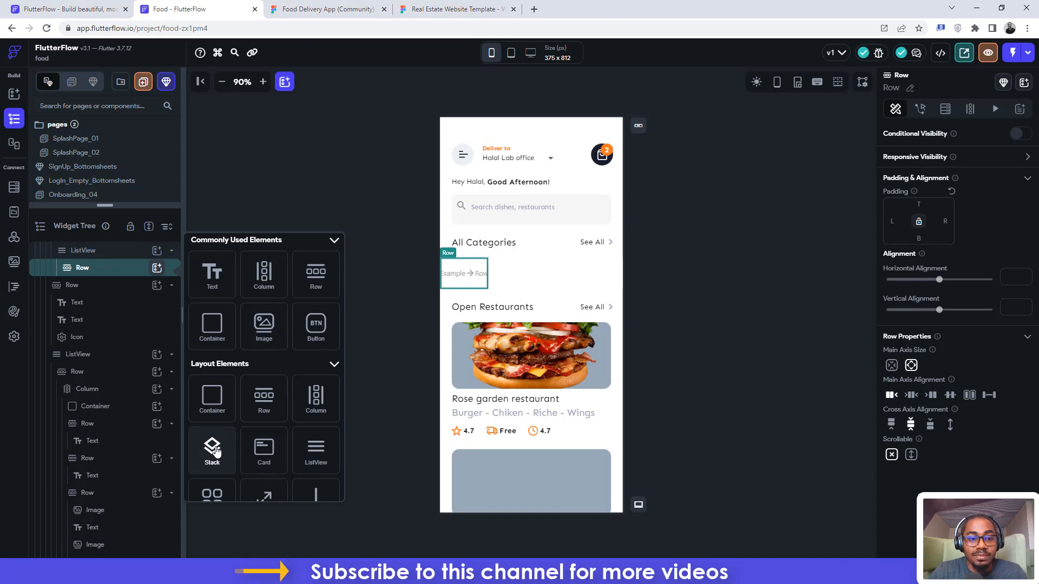
pyautogui.click(264, 322)
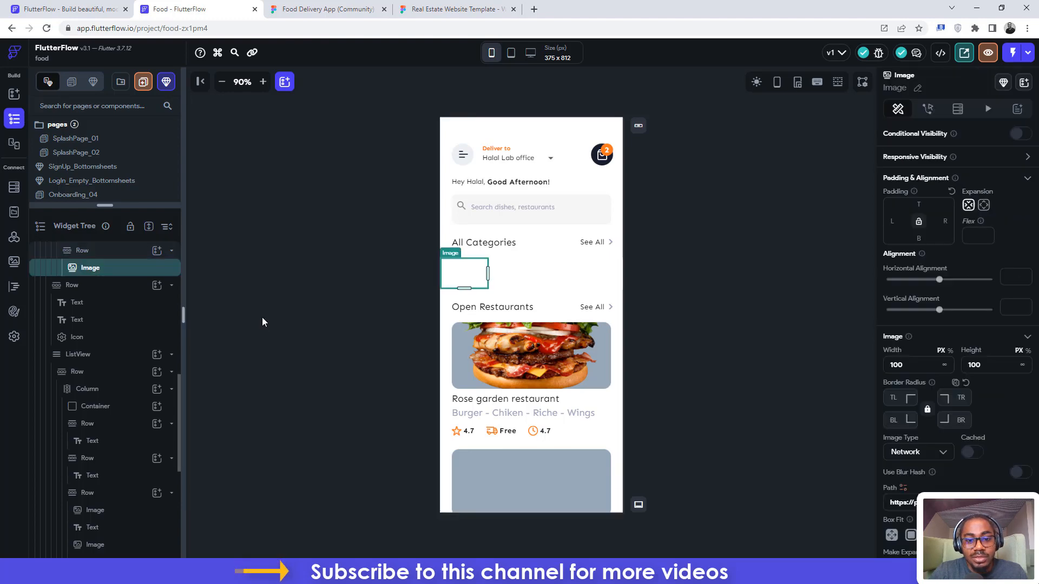
pyautogui.click(285, 4)
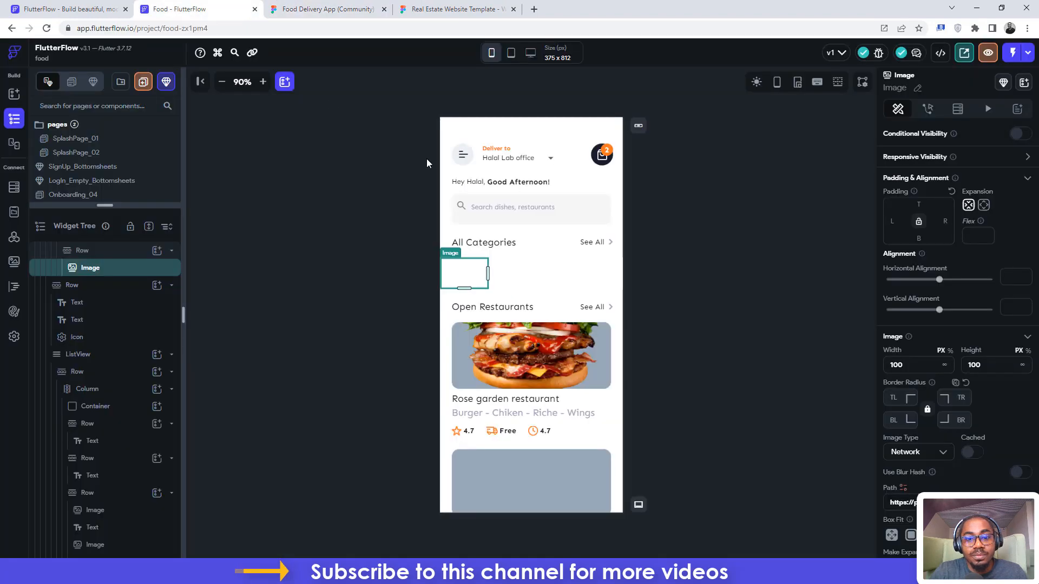
pyautogui.click(178, 8)
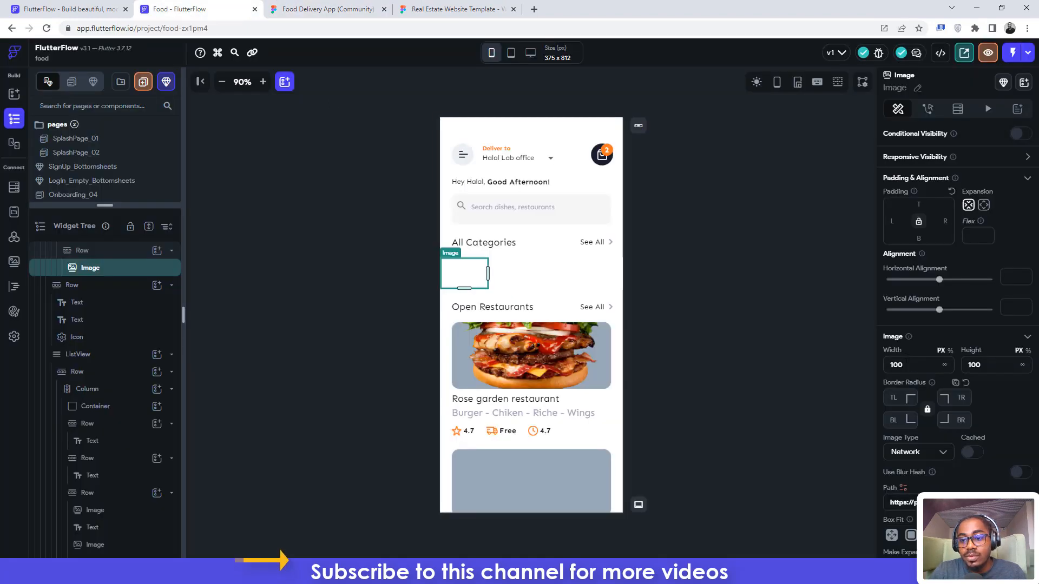
# Set the new image's width to 147 px and its height to 144 px.
pyautogui.moveTo(906, 364); pyautogui.dragTo(874, 365)
pyautogui.write('1')
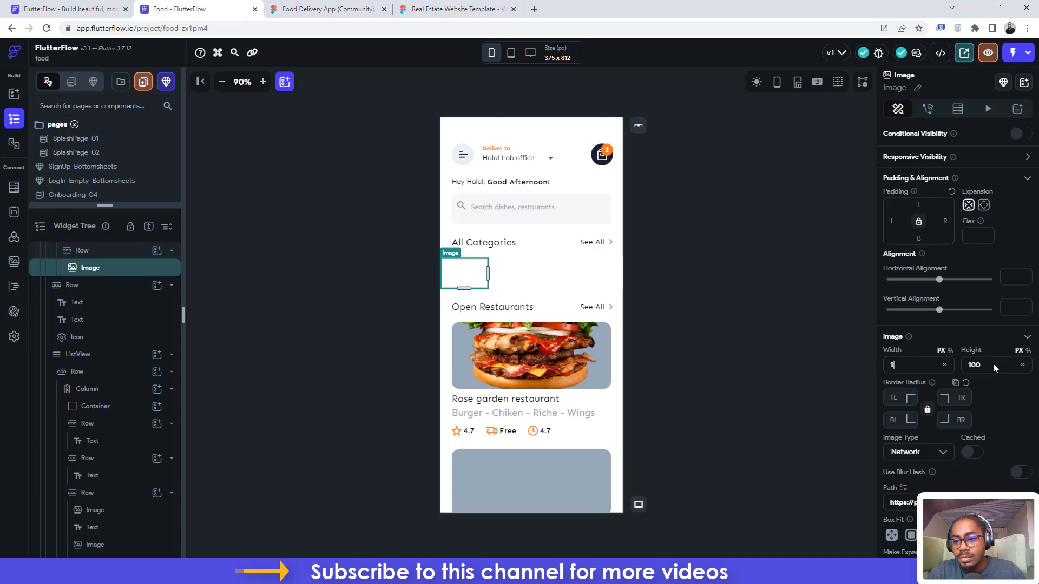
pyautogui.write('47')
pyautogui.doubleClick(992, 364)
pyautogui.write('1')
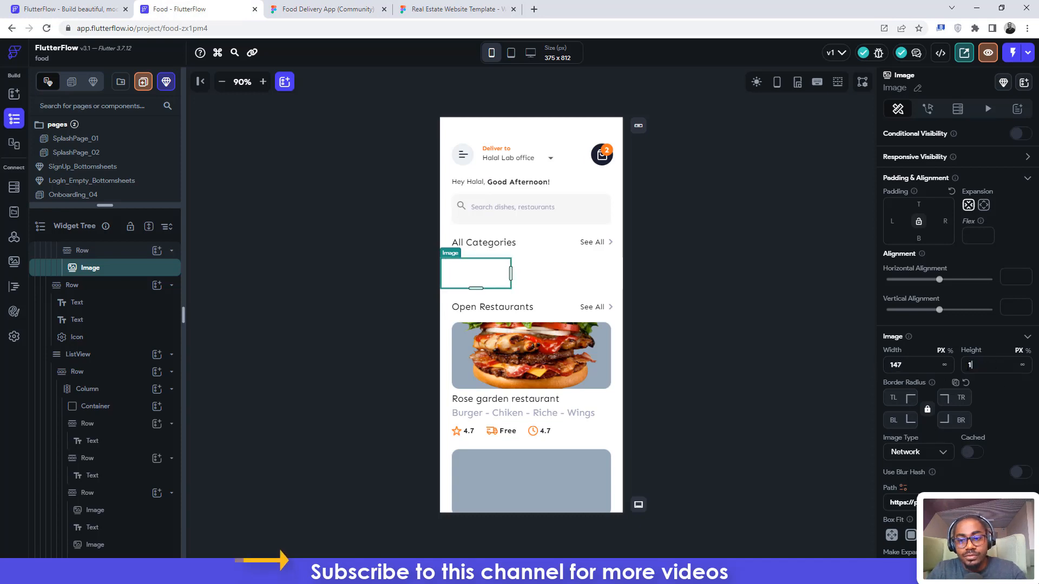
pyautogui.write('44')
# Change the image type to Asset and upload Rectangle 1223.png from Downloads as its source.
pyautogui.click(919, 453)
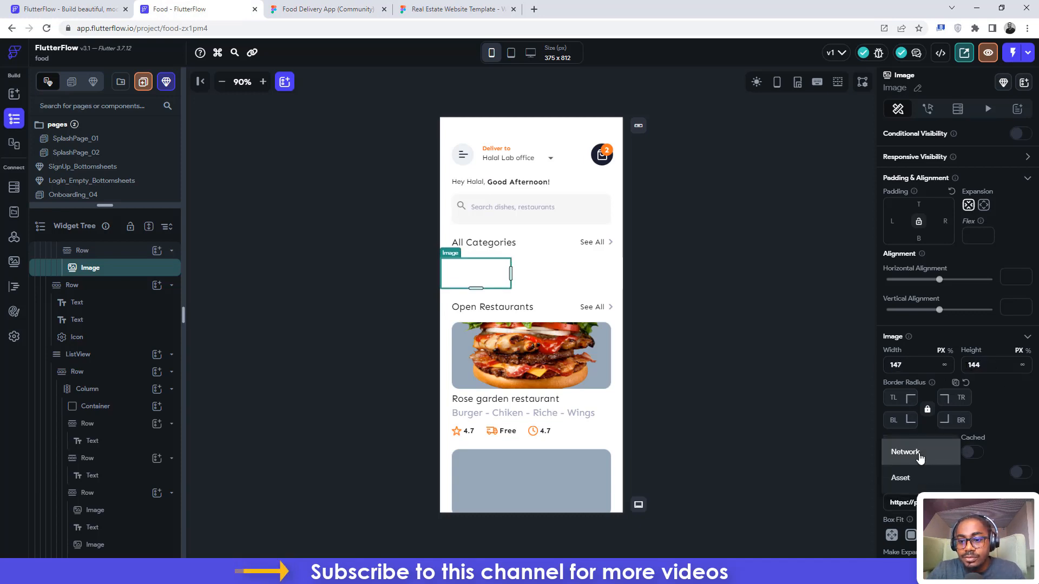
pyautogui.click(903, 478)
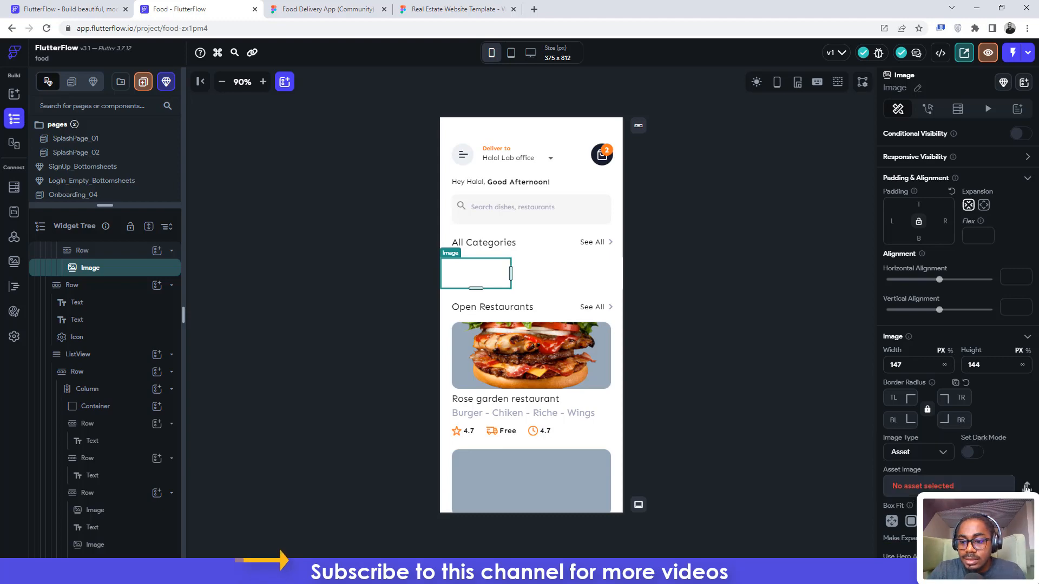
pyautogui.click(1026, 487)
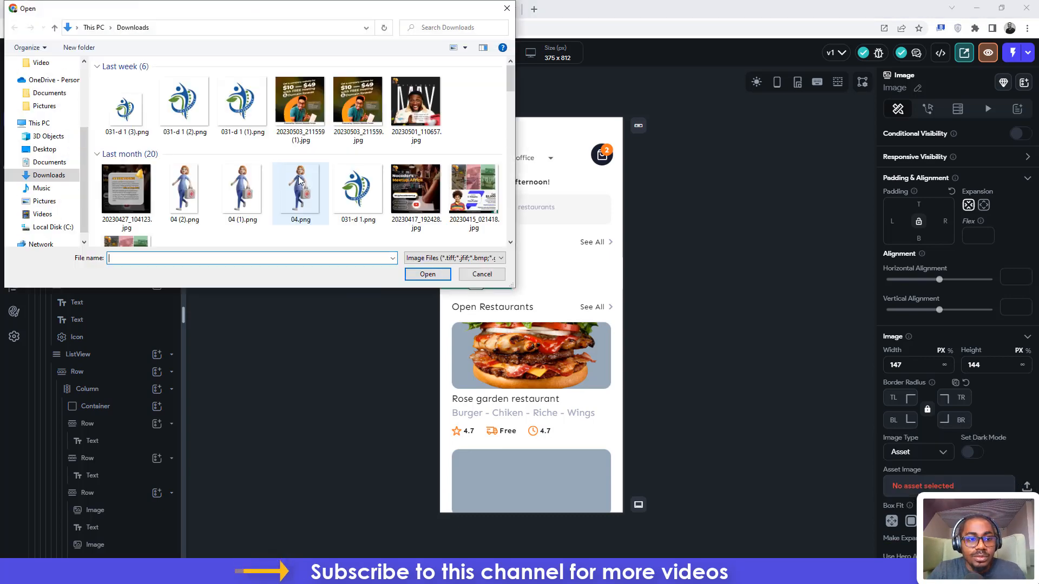
pyautogui.click(126, 105)
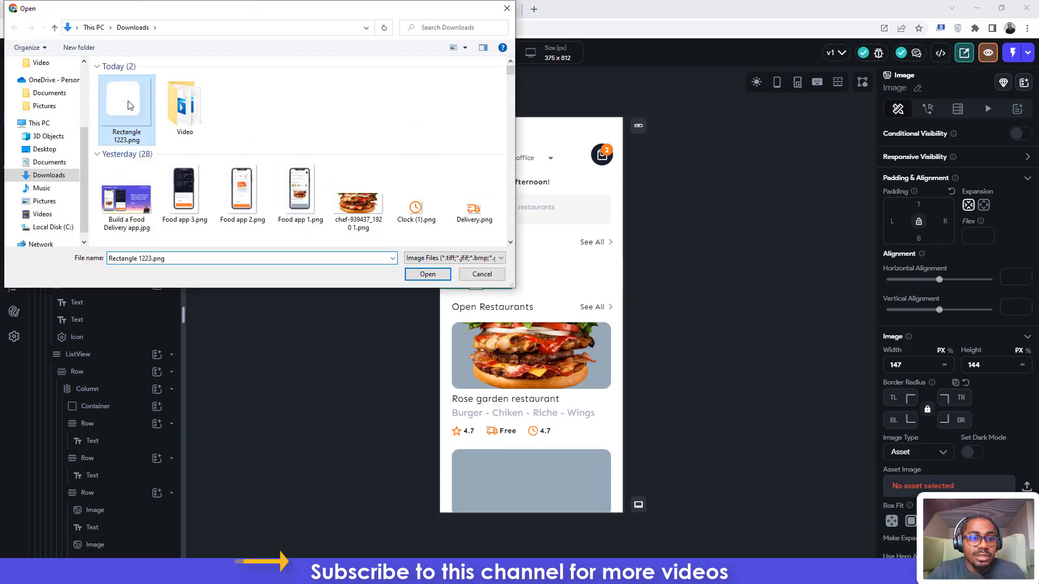
pyautogui.click(427, 275)
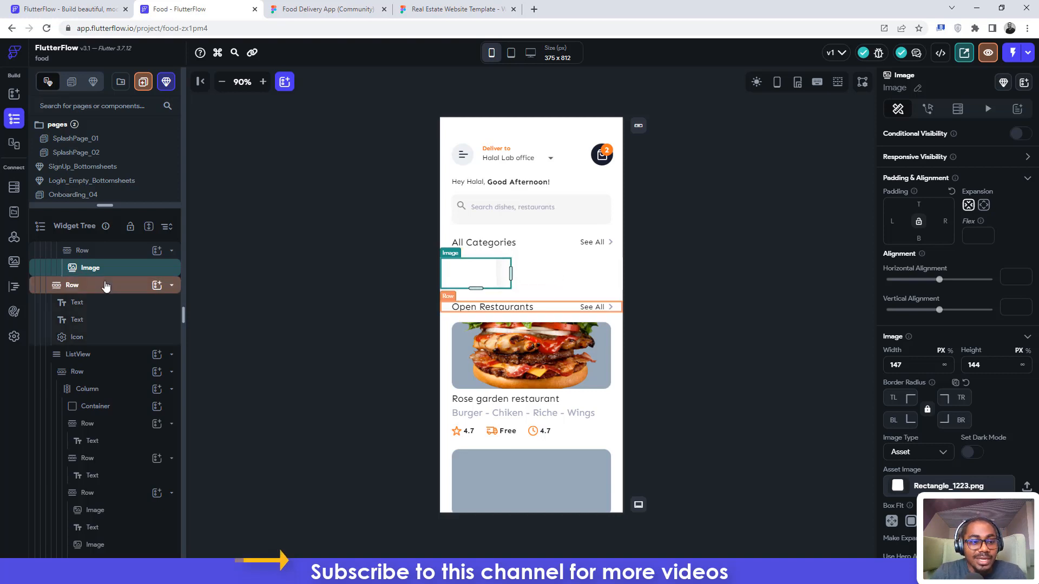
# Measure the Pizza card's image and background together in Figma, and set the height of the container around the categories ListView to 175 px.
pyautogui.scroll(1, 102, 286)
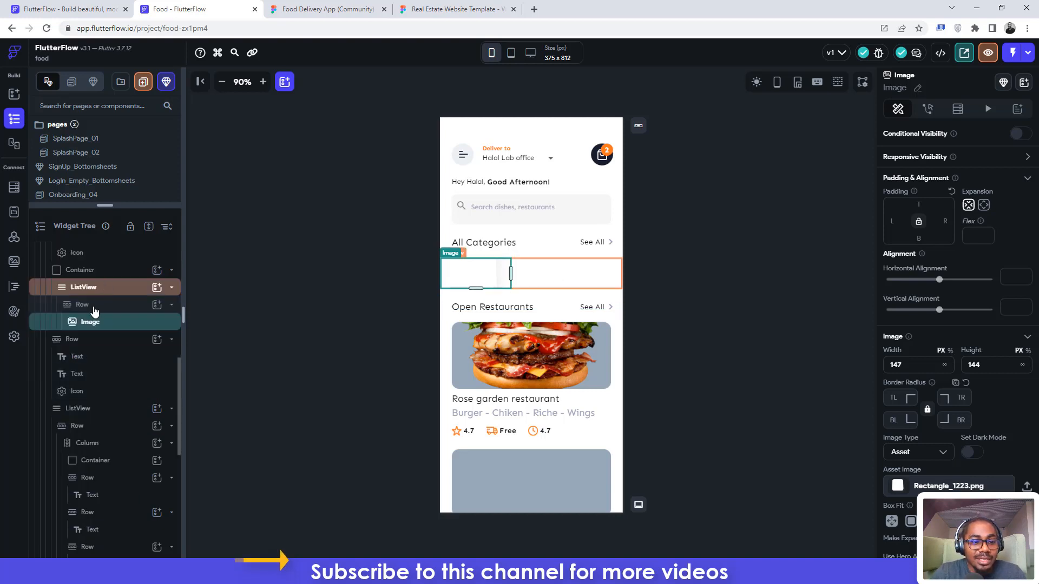
pyautogui.click(79, 271)
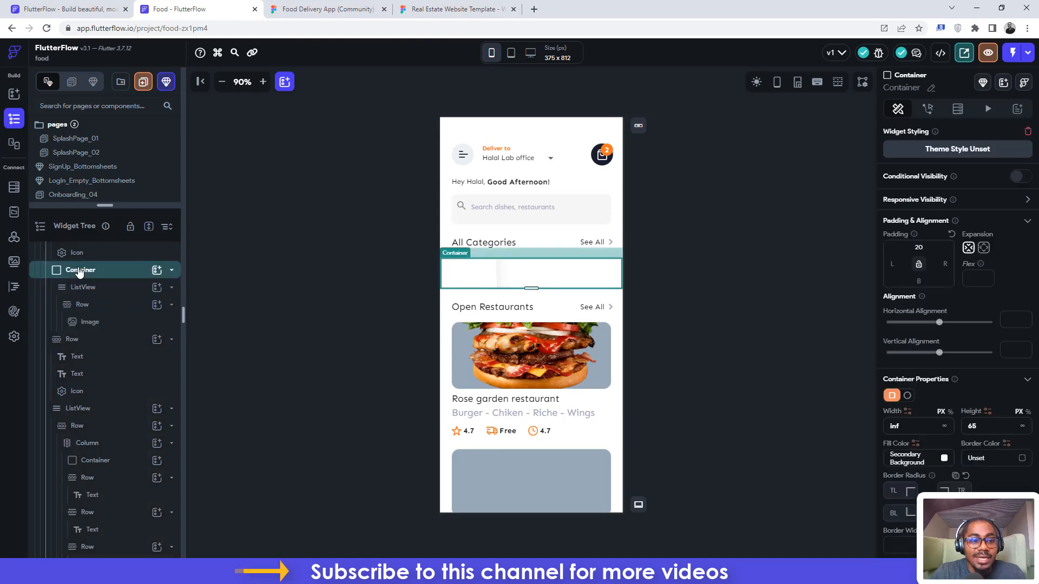
pyautogui.click(321, 9)
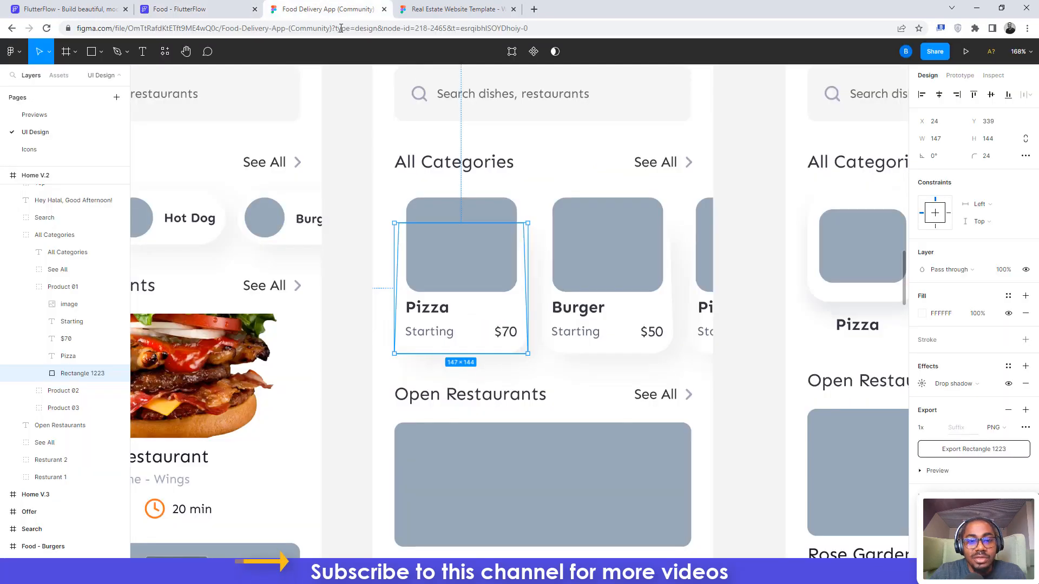
pyautogui.click(452, 205)
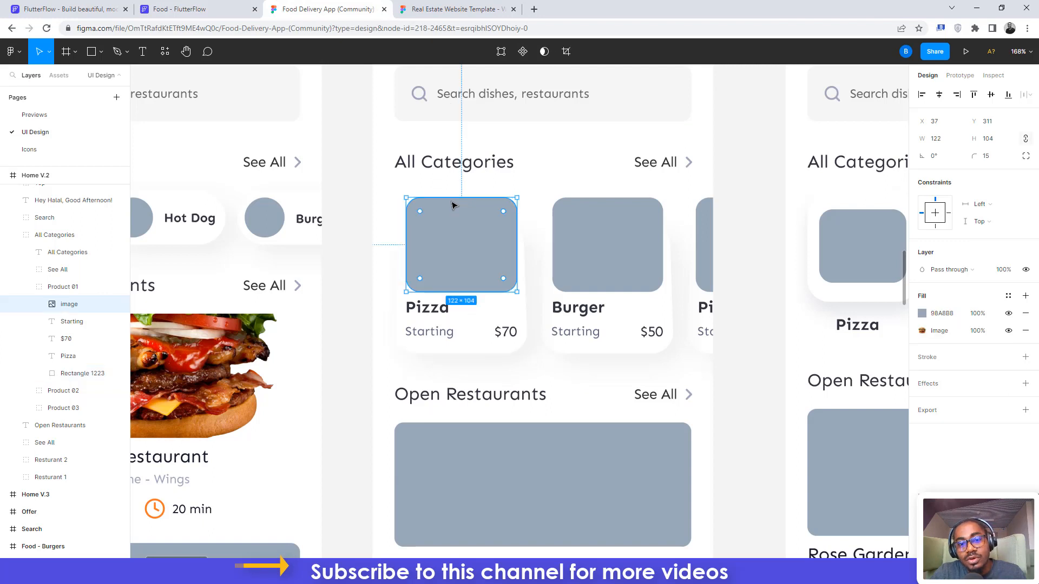
pyautogui.keyDown('shift'); pyautogui.click(469, 340); pyautogui.keyUp('shift')
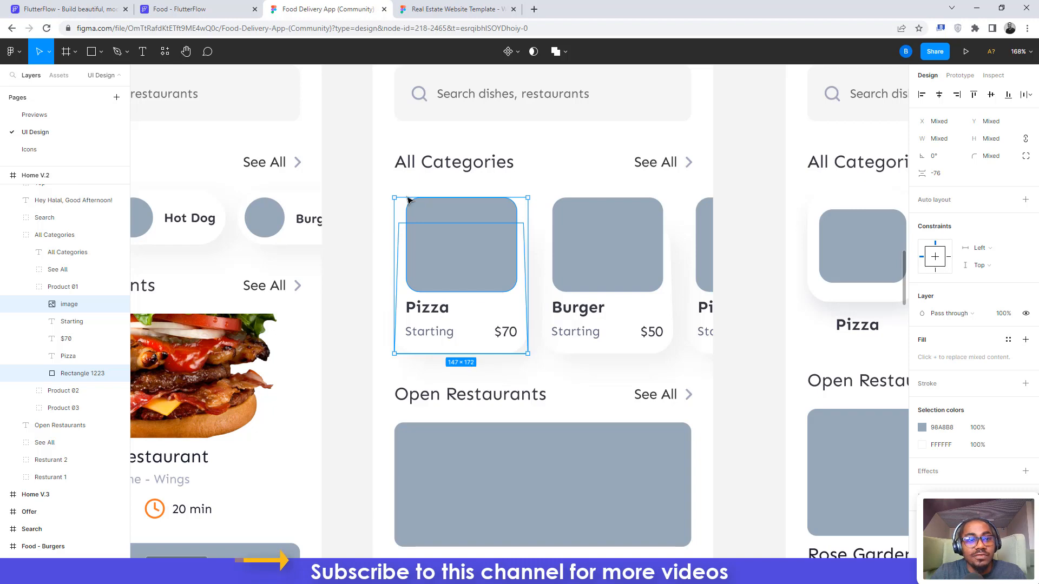
pyautogui.click(178, 9)
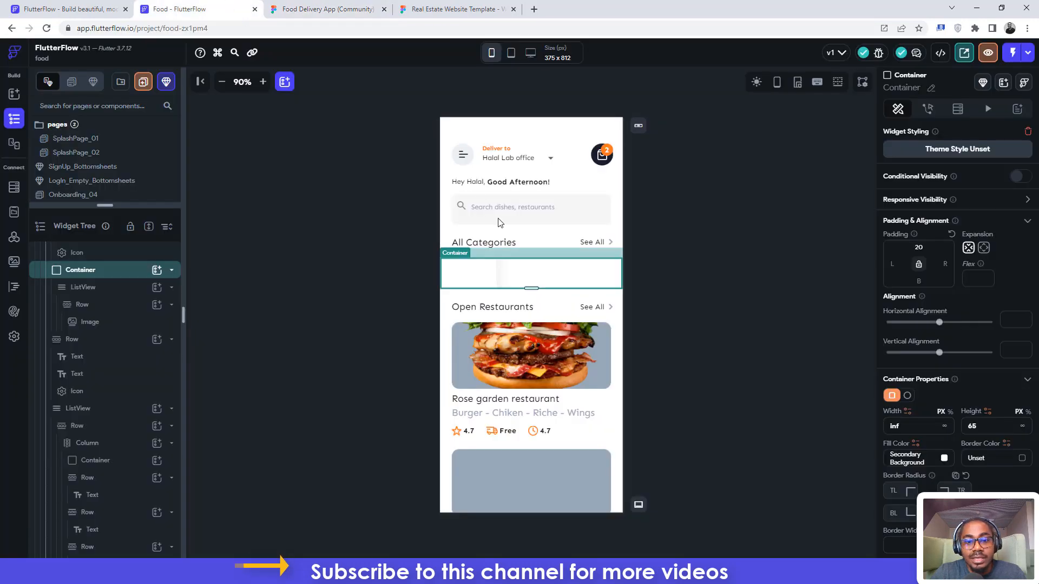
pyautogui.doubleClick(982, 424)
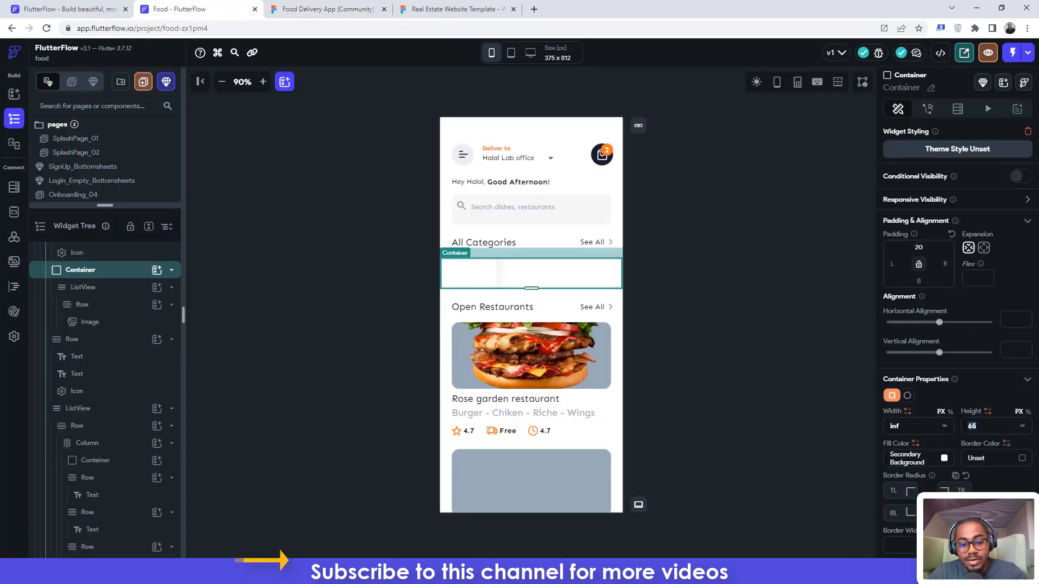
pyautogui.write('175')
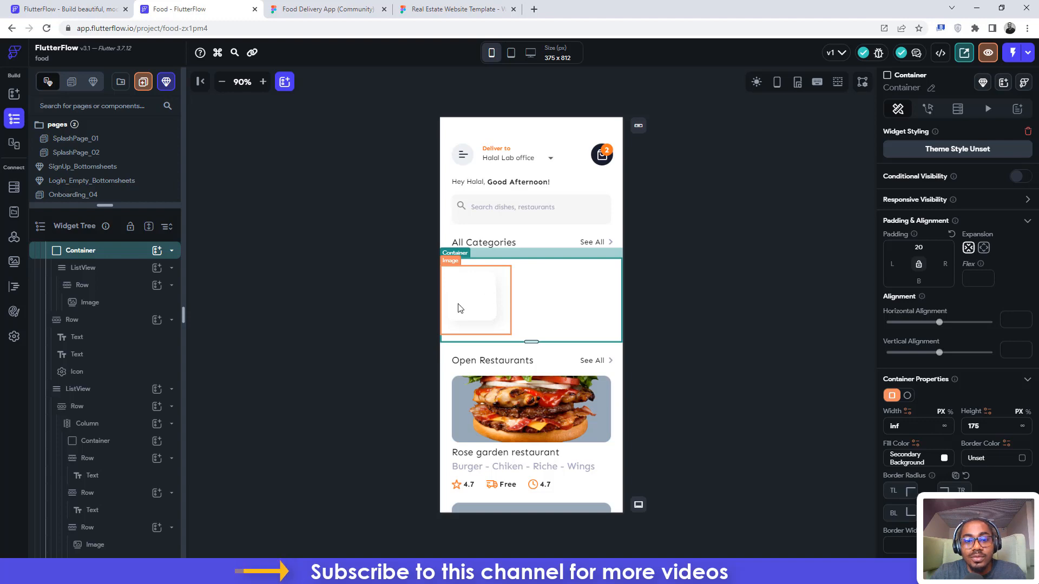
pyautogui.click(345, 261)
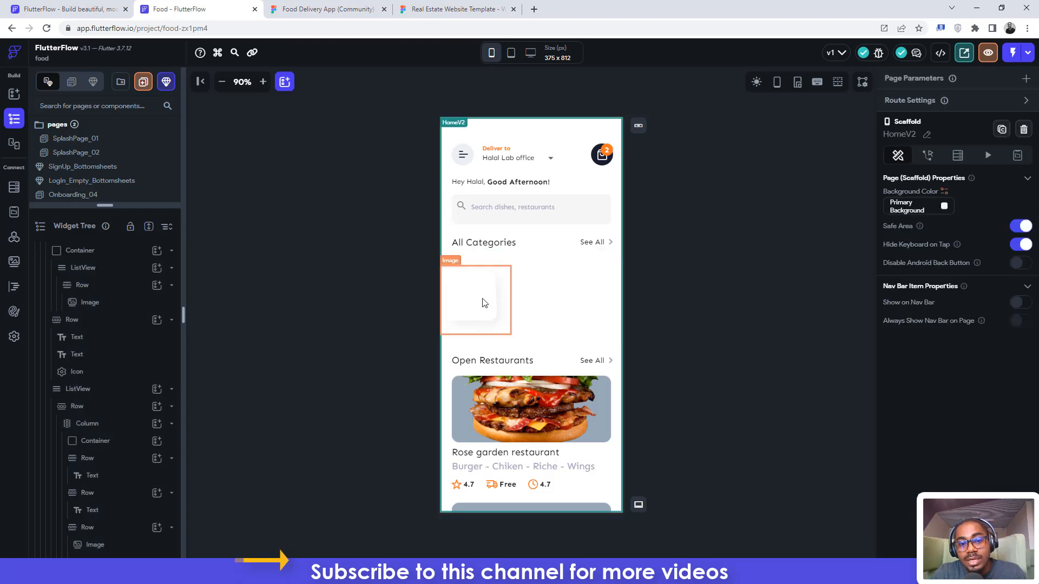
# Inspect the left offset of the All Categories group in Figma, and set the card background image's left padding to 24 in FlutterFlow.
pyautogui.click(481, 306)
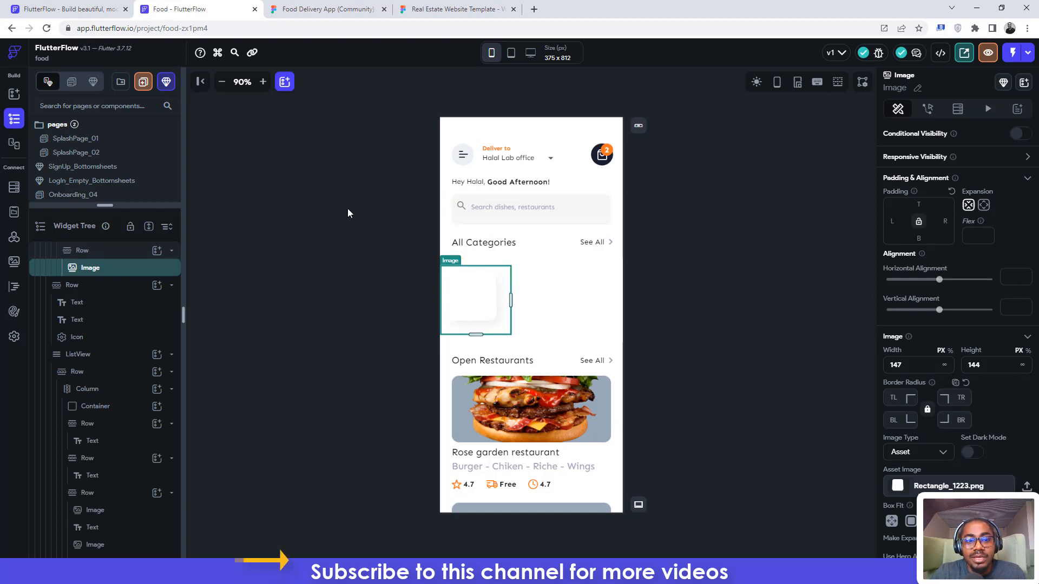
pyautogui.click(322, 8)
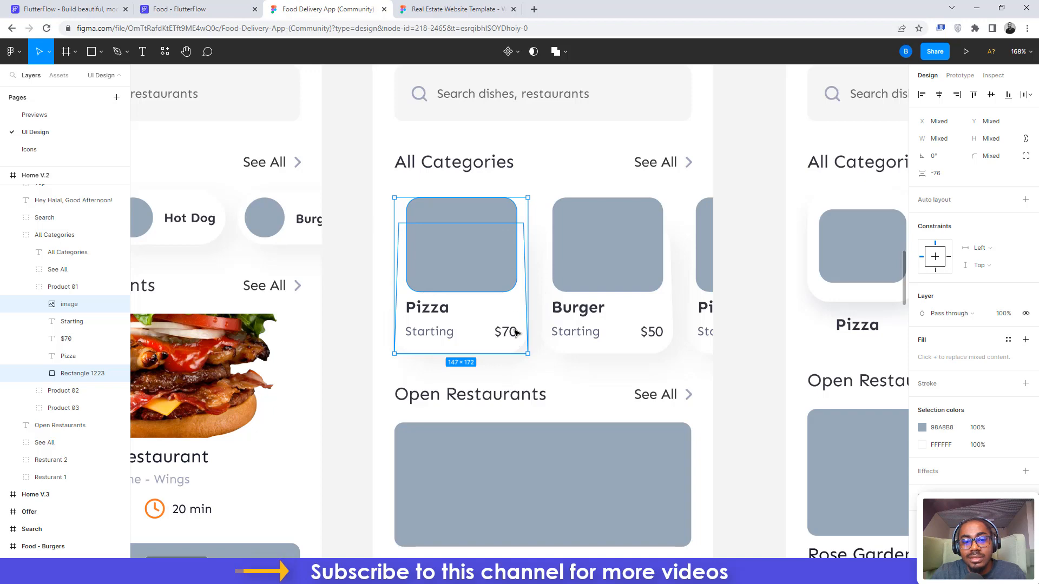
pyautogui.doubleClick(521, 313)
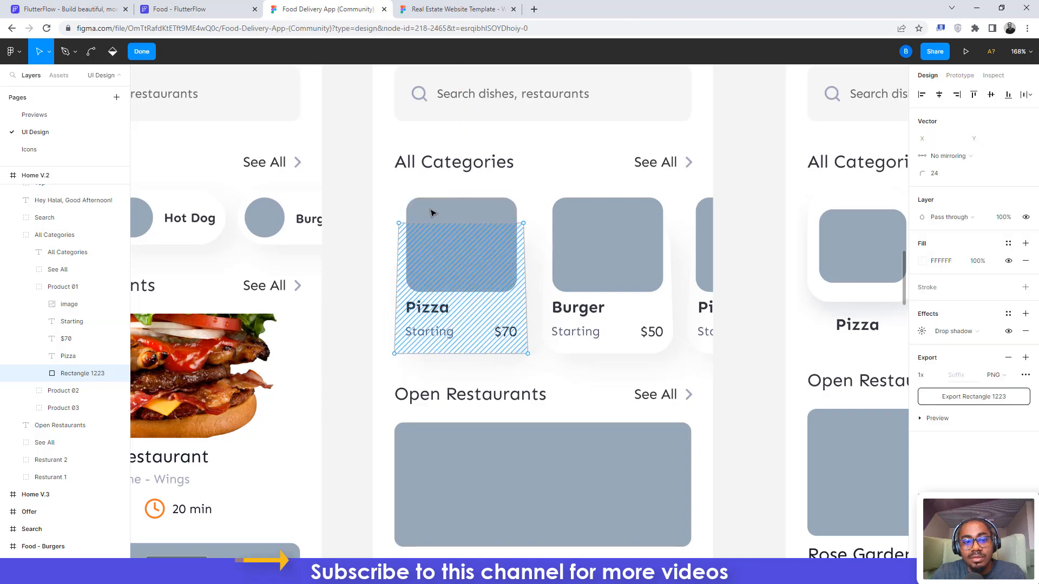
pyautogui.press('Escape')
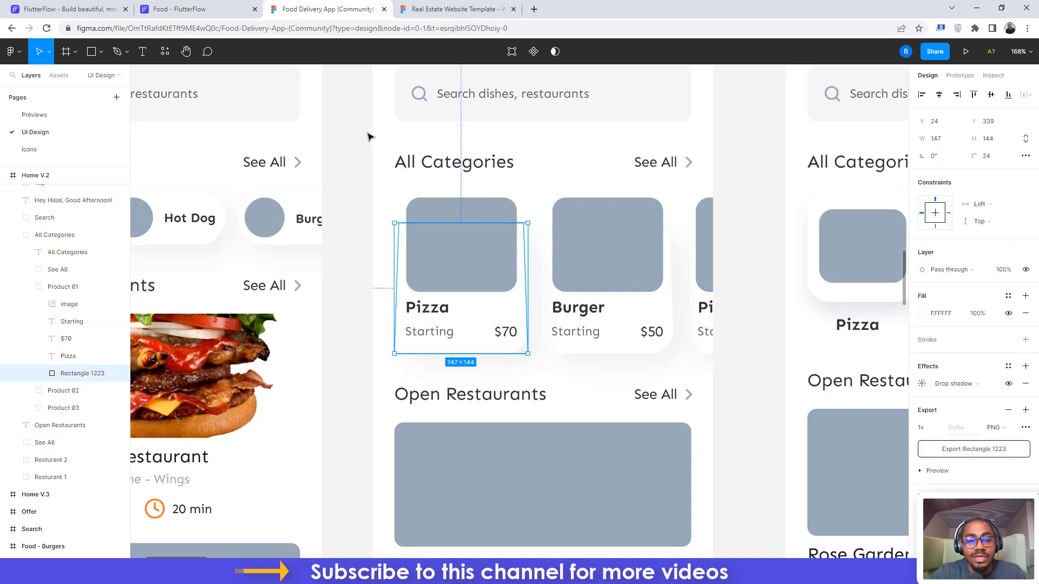
pyautogui.click(370, 137)
pyautogui.hotkey('ctrl', 'pageup')
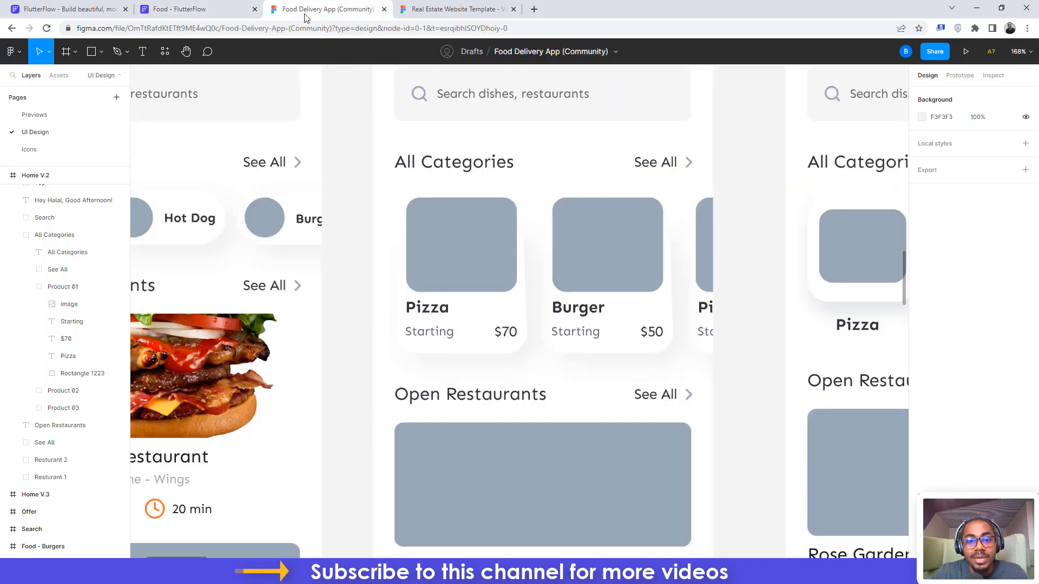
pyautogui.hotkey('ctrl', 'Tab')
pyautogui.click(414, 254)
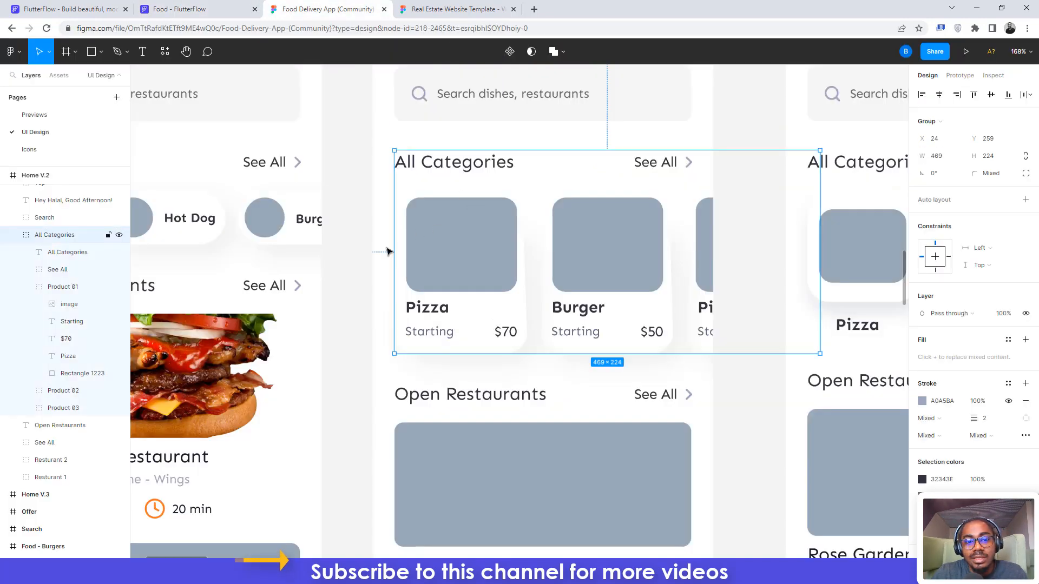
pyautogui.click(994, 75)
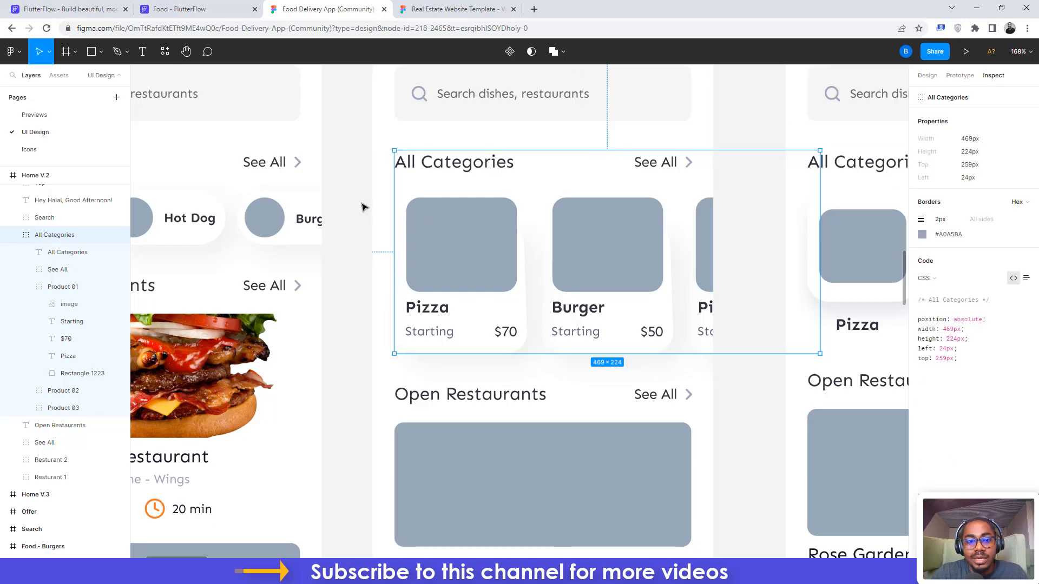
pyautogui.hotkey('ctrl', 'shift', 'Tab')
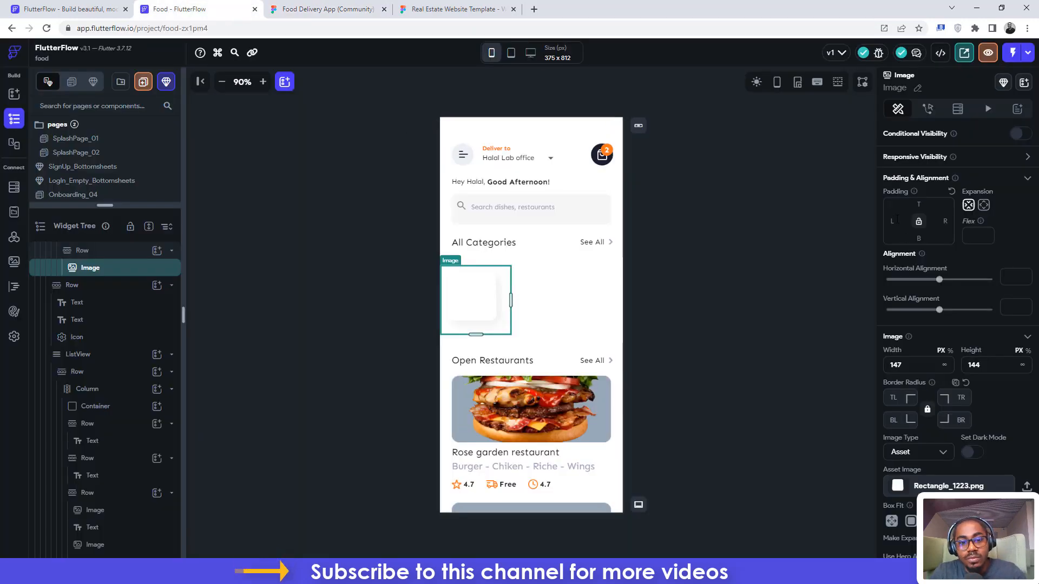
pyautogui.write('24')
pyautogui.click(660, 249)
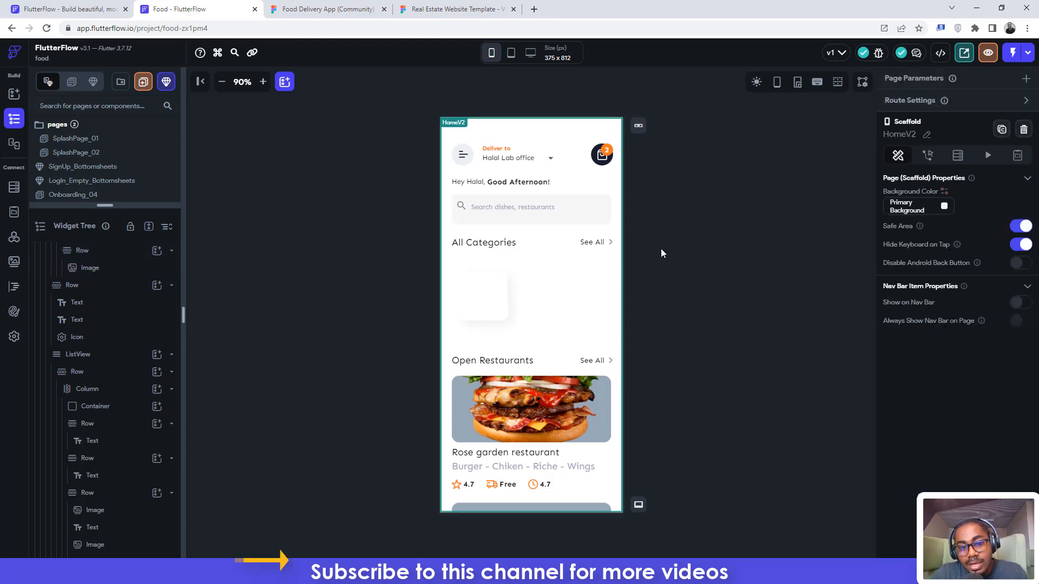
# Clear the left padding of the category card's background image in FlutterFlow.
pyautogui.click(319, 9)
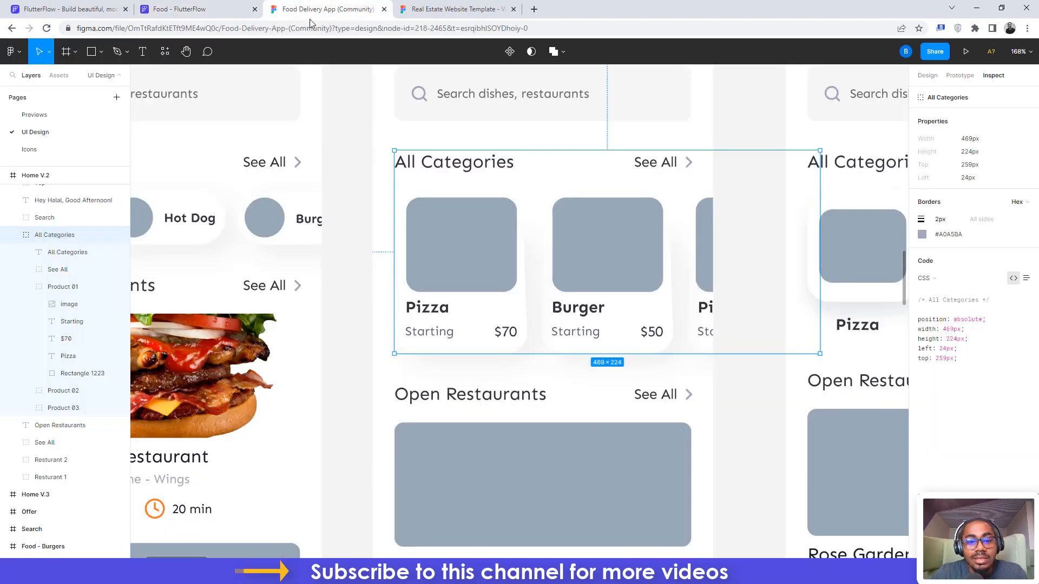
pyautogui.click(178, 9)
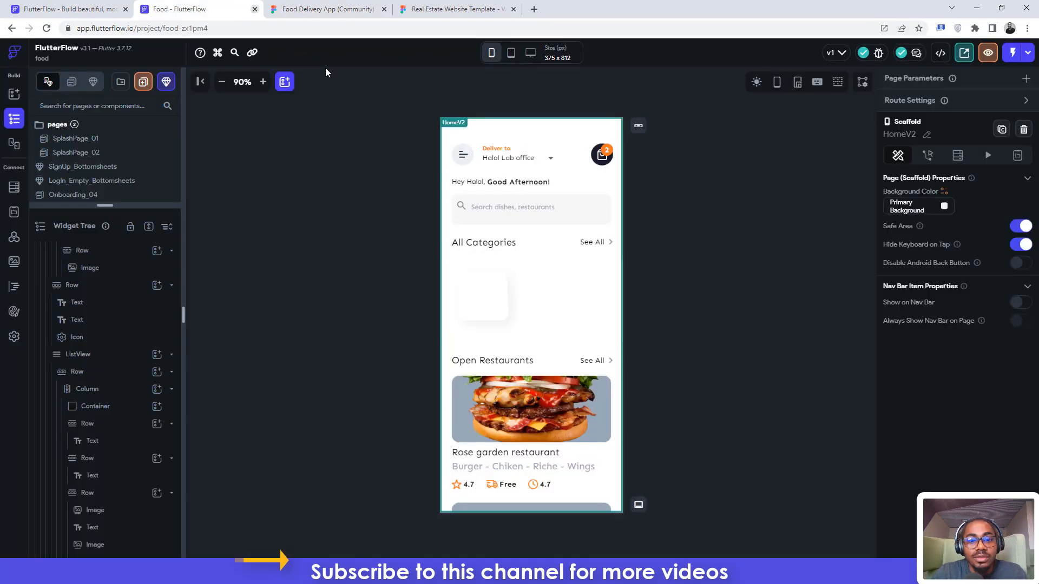
pyautogui.click(483, 291)
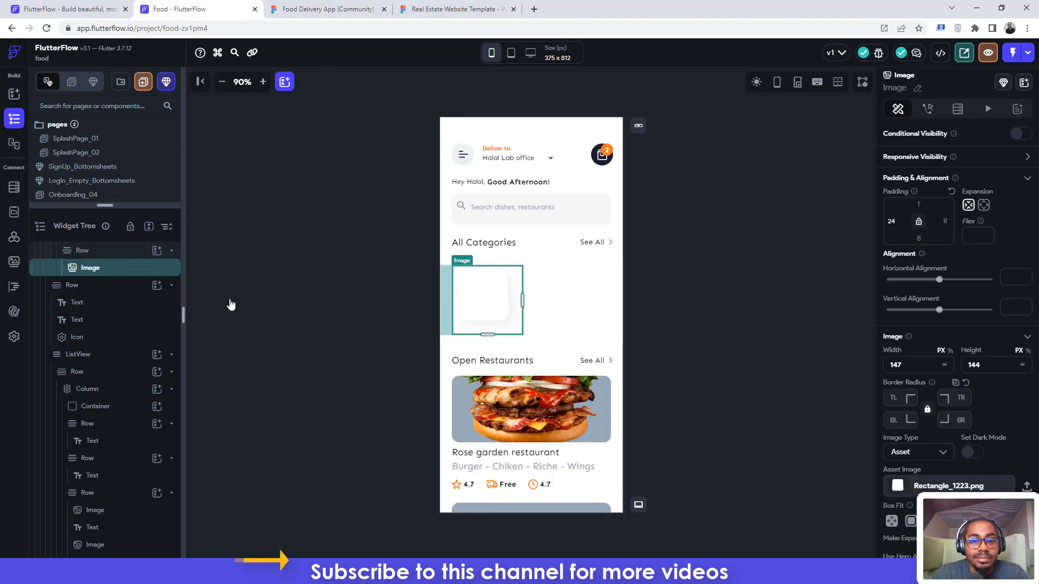
pyautogui.doubleClick(890, 221)
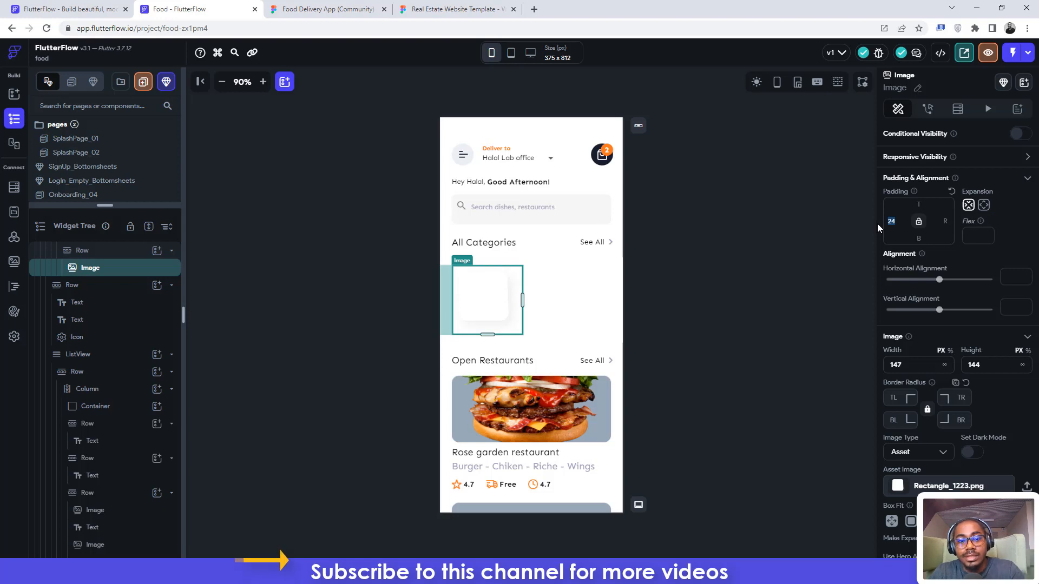
pyautogui.press('BackSpace')
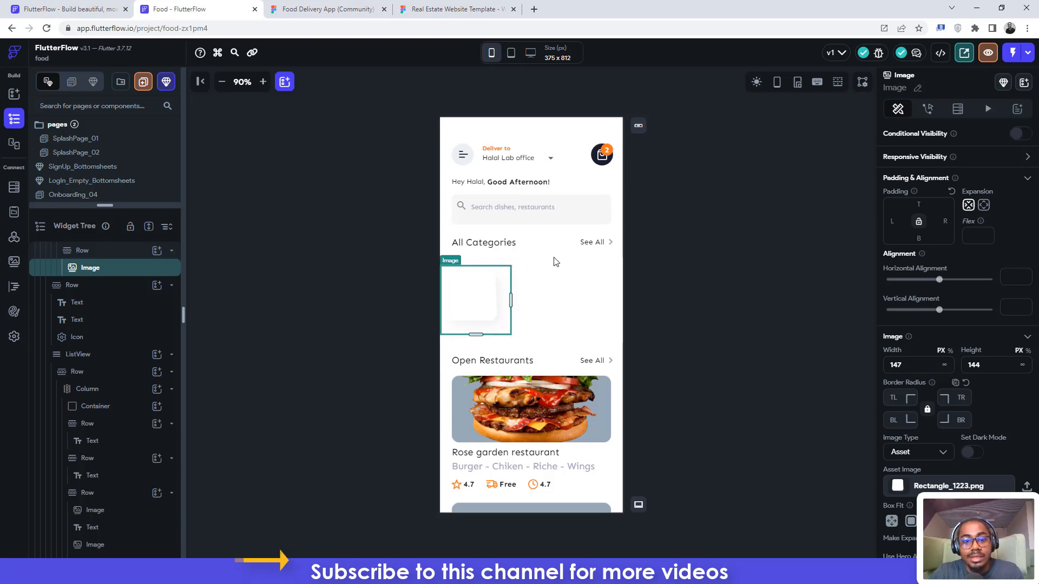
# Wrap the card background image in a Stack and add a Container inside that Stack.
pyautogui.rightClick(112, 272)
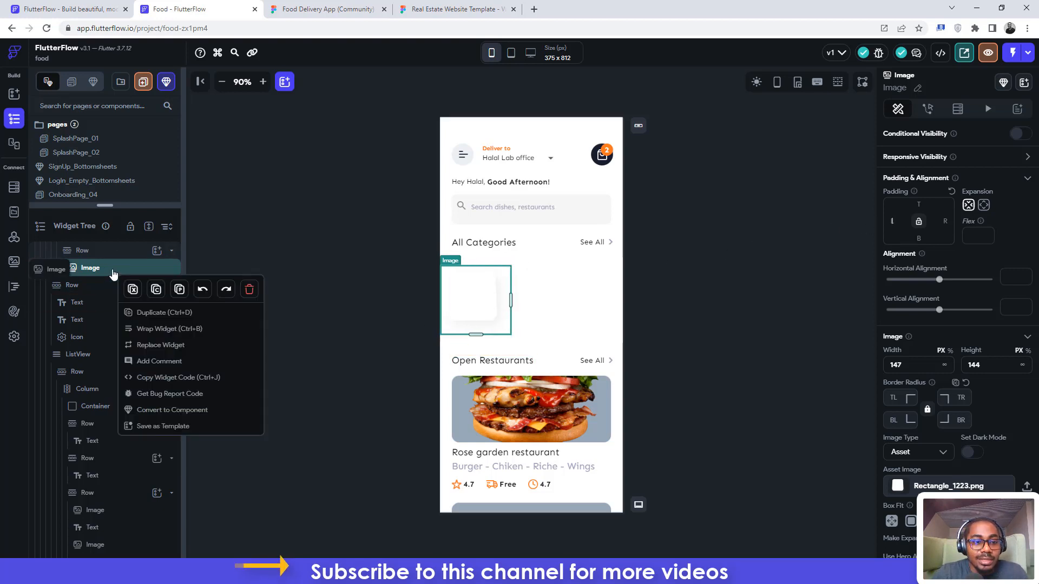
pyautogui.click(151, 329)
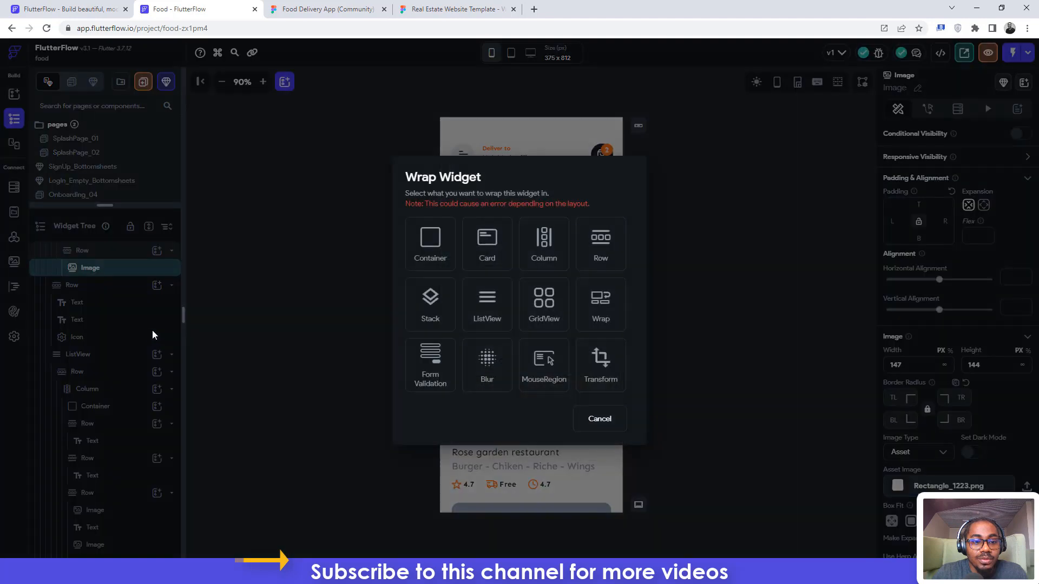
pyautogui.click(430, 304)
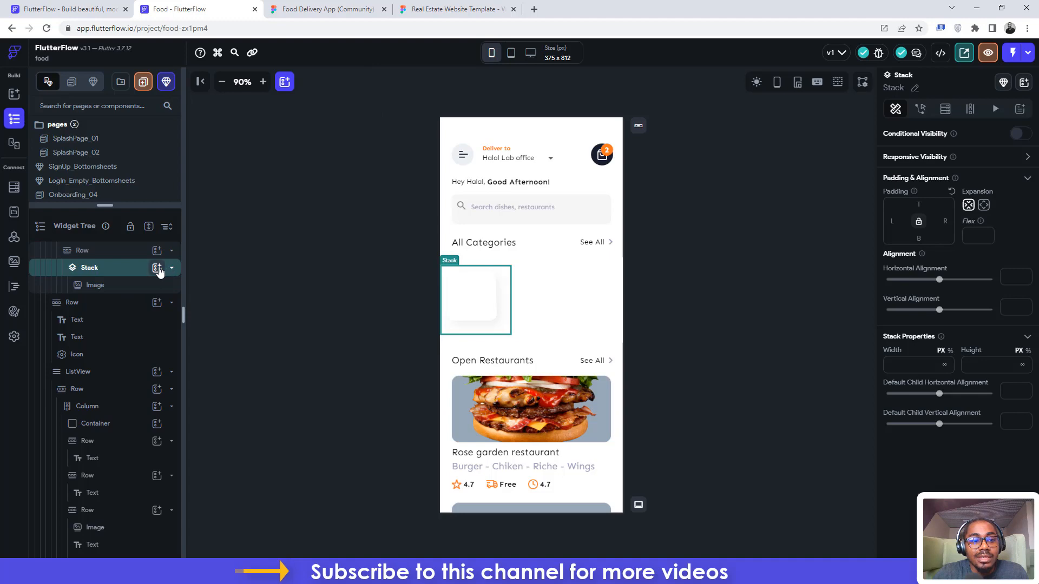
pyautogui.click(157, 268)
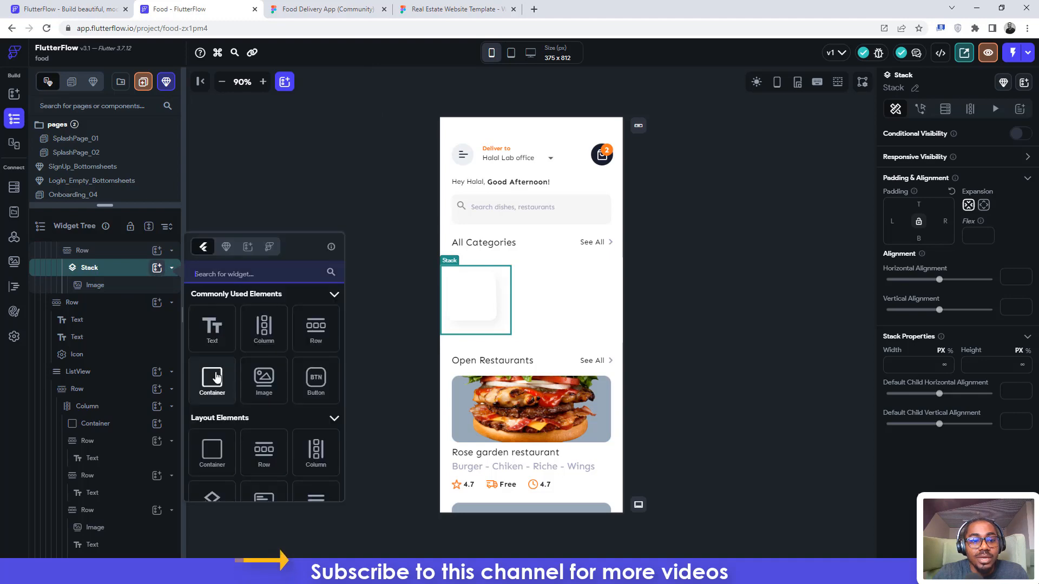
pyautogui.click(216, 377)
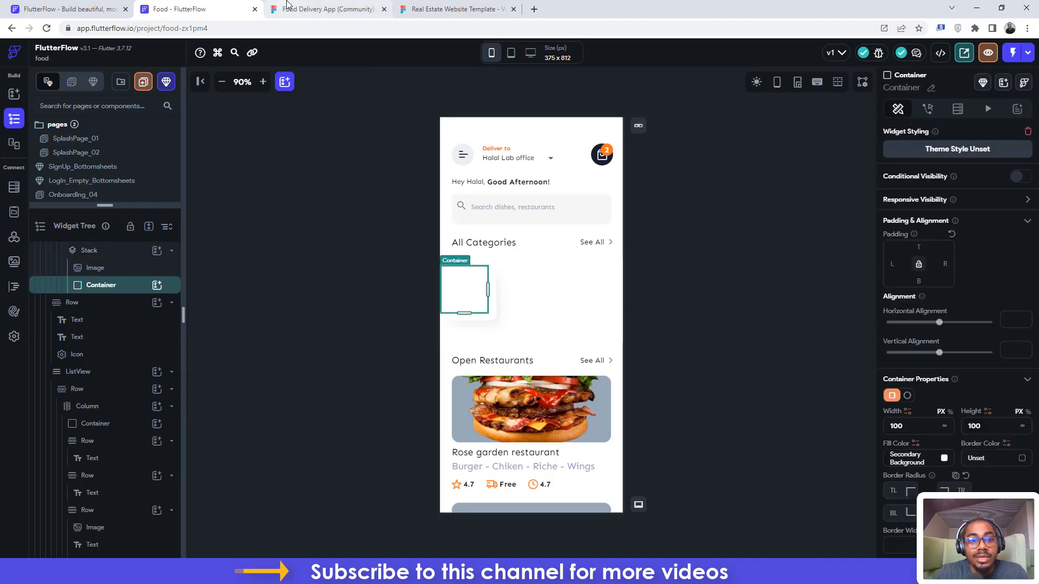
# Inspect the Pizza card's image in Figma, and set the new Container's width to 122 px and height to 104 px in FlutterFlow.
pyautogui.click(325, 9)
pyautogui.doubleClick(450, 233)
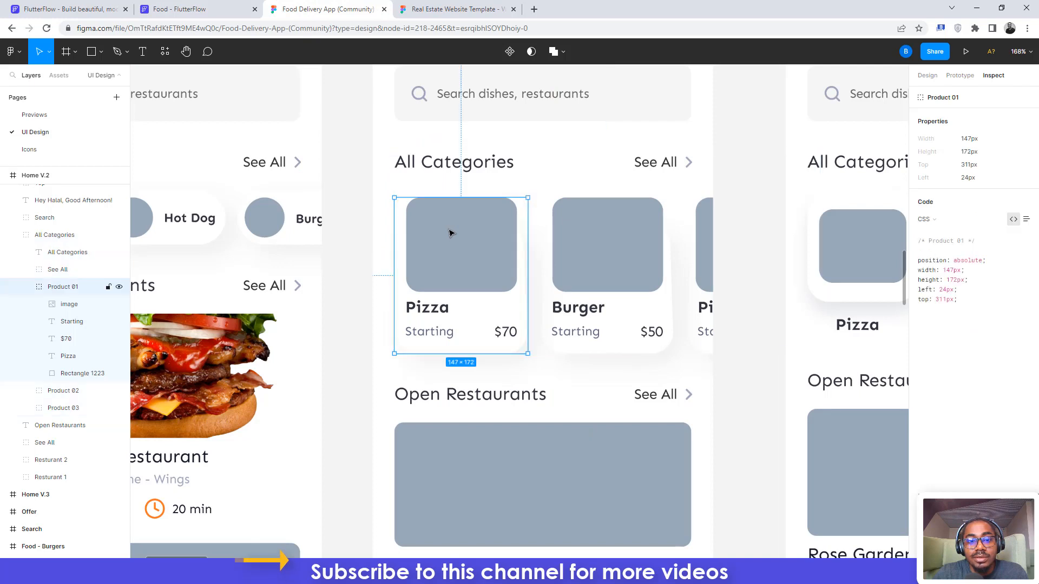
pyautogui.doubleClick(450, 233)
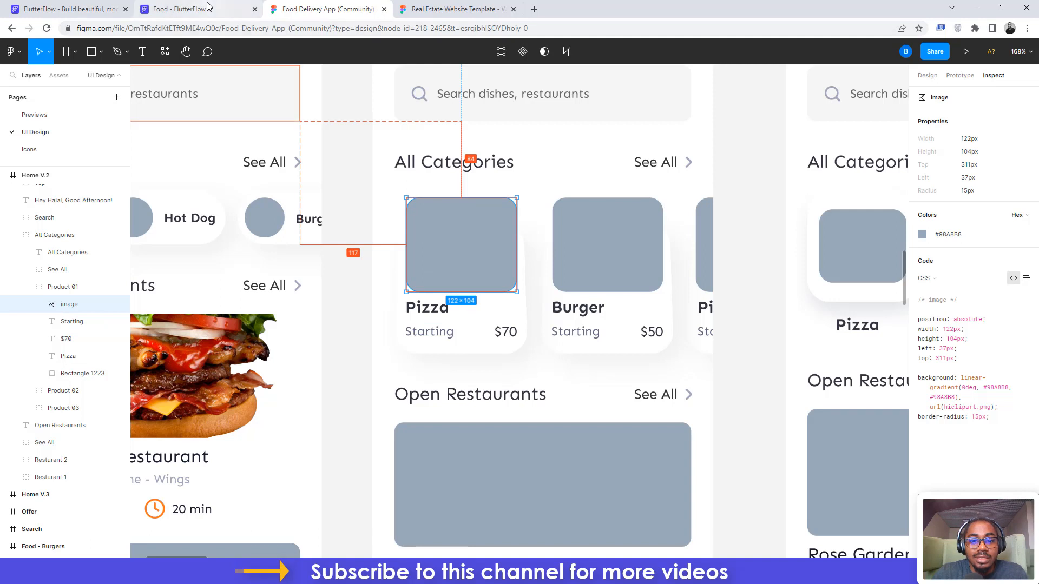
pyautogui.click(517, 352)
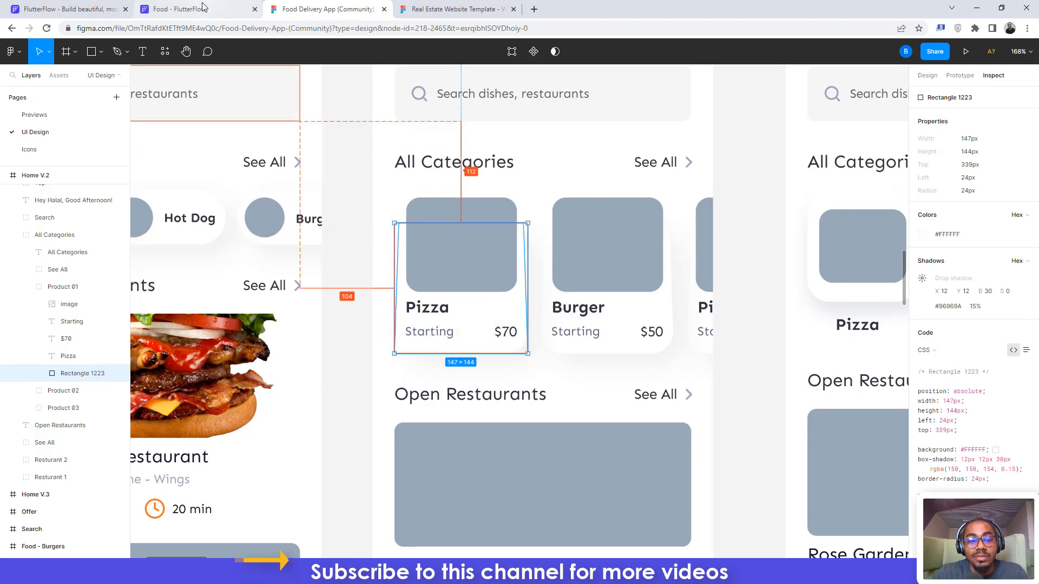
pyautogui.moveTo(202, 7)
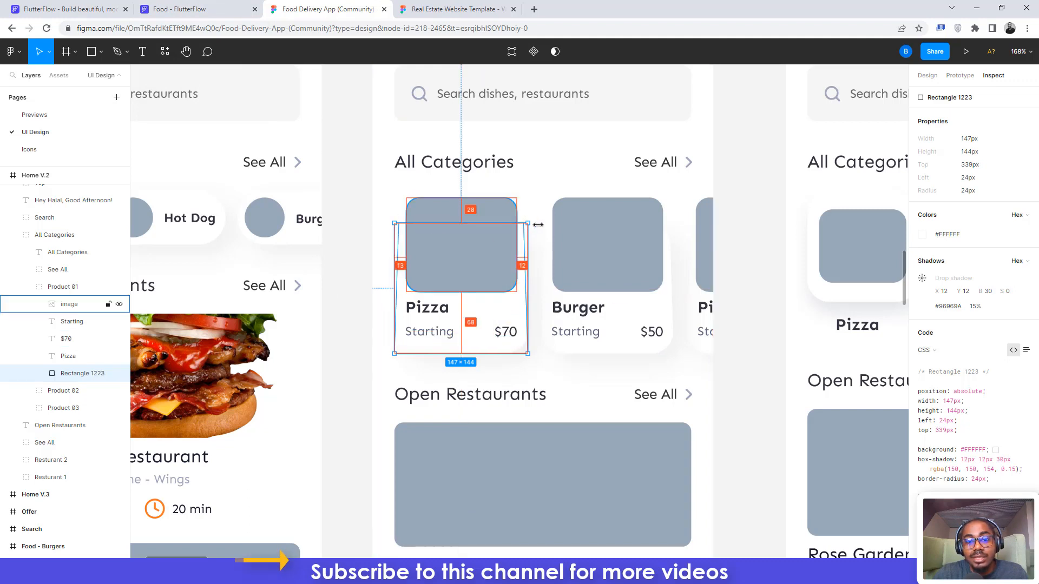
pyautogui.click(194, 6)
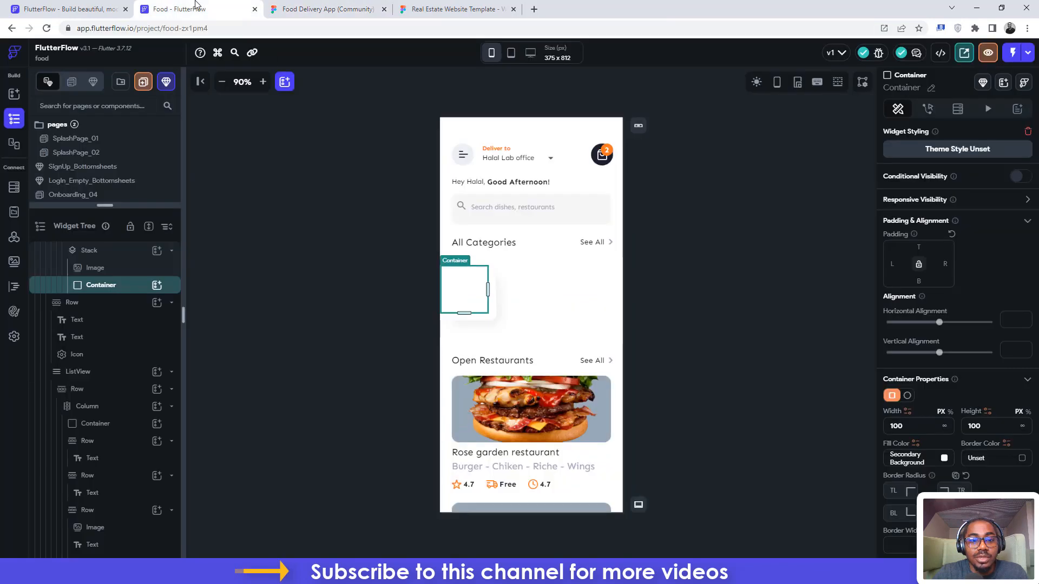
pyautogui.click(325, 9)
pyautogui.click(478, 208)
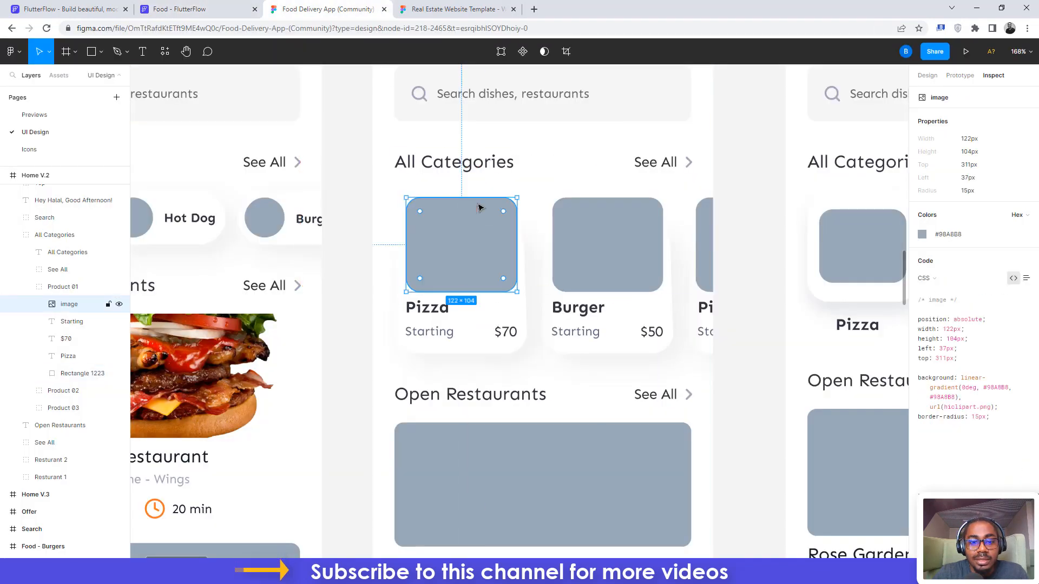
pyautogui.click(187, 9)
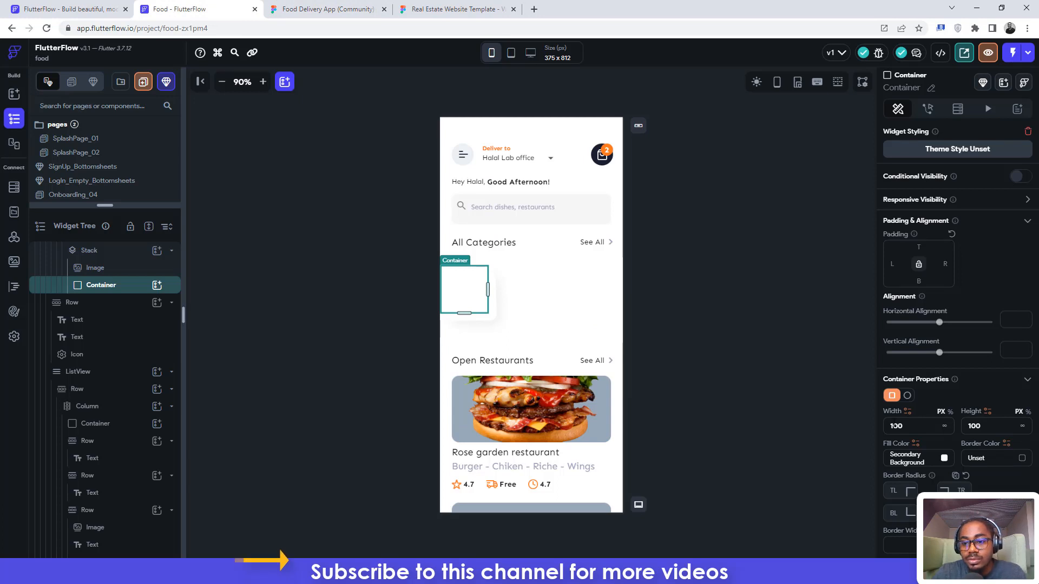
pyautogui.write('122')
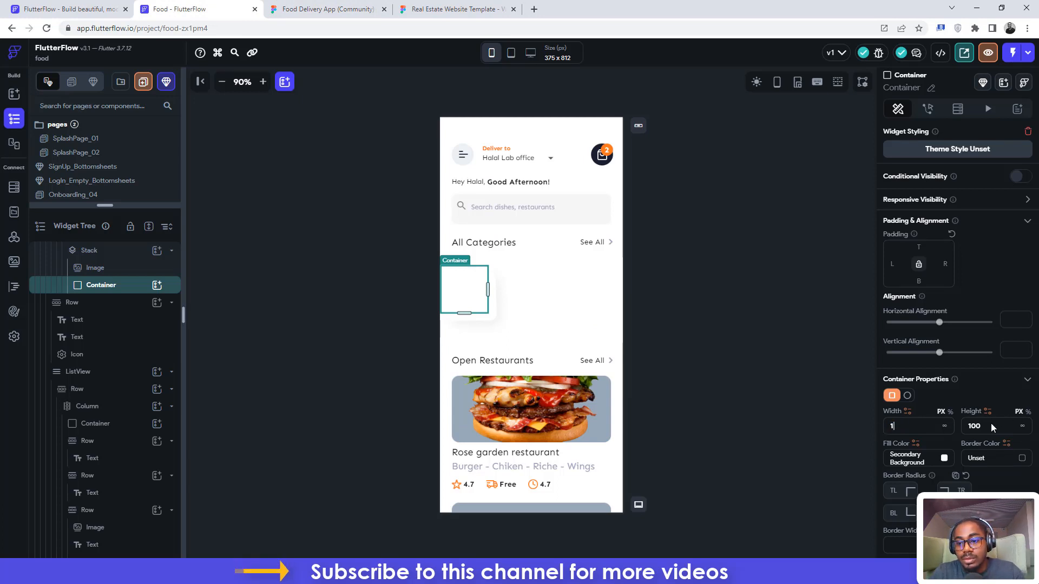
pyautogui.click(991, 425)
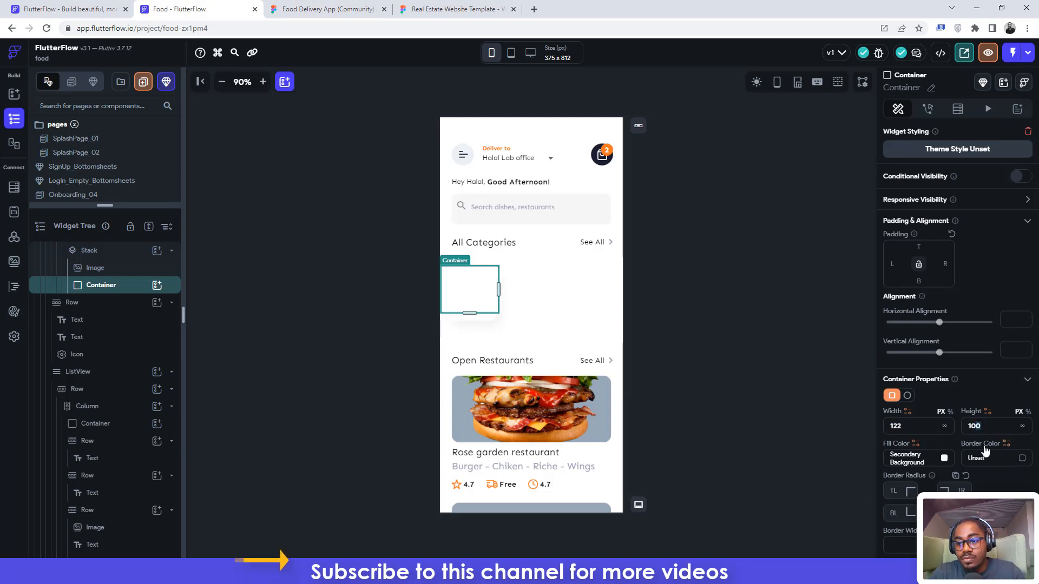
pyautogui.write('4')
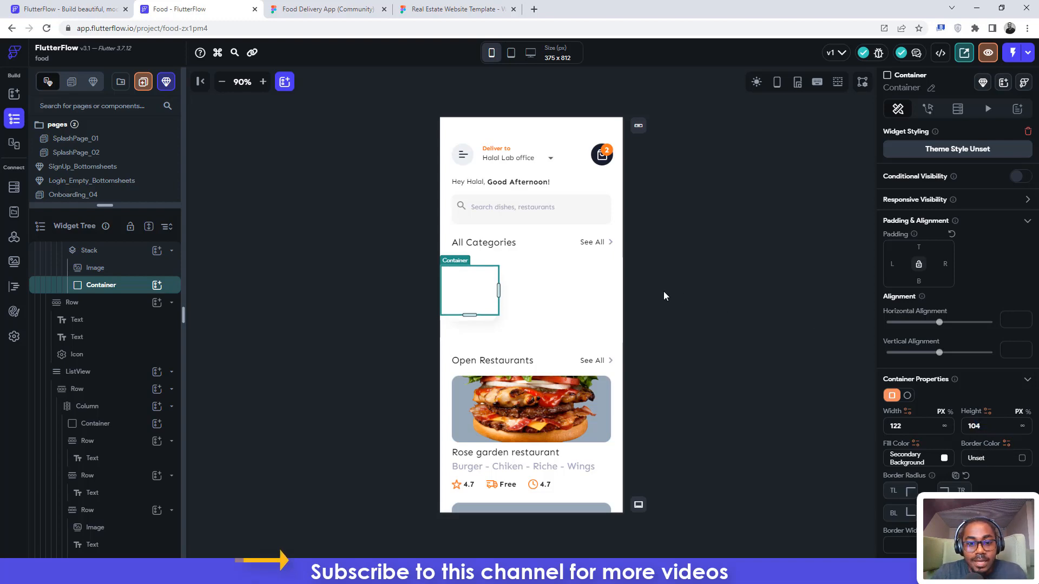
# Copy the Pizza image's colour from Figma and set the Container's fill color to #98A8B8 in FlutterFlow.
pyautogui.click(326, 9)
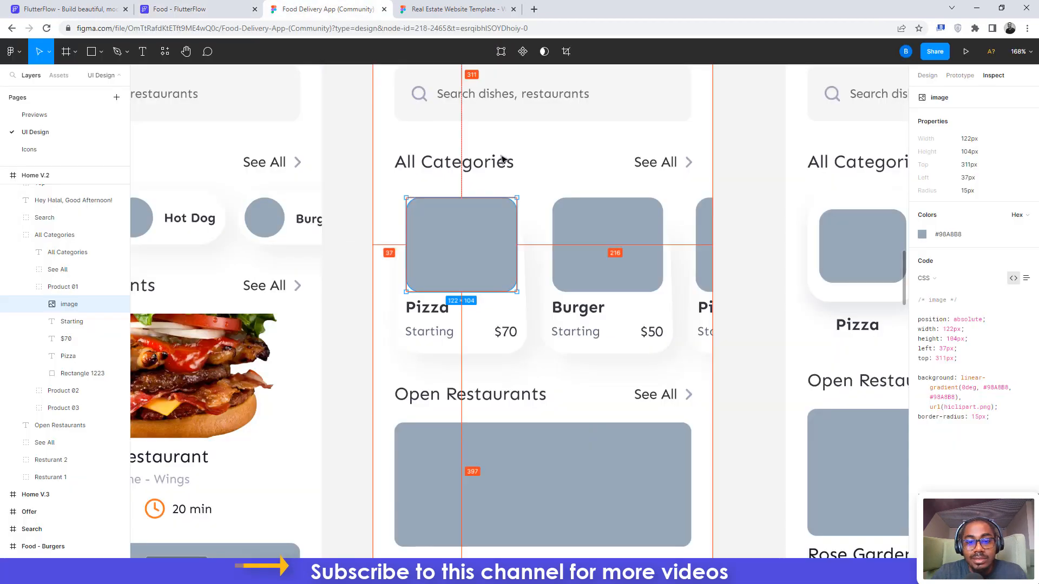
pyautogui.click(945, 239)
pyautogui.hotkey('ctrl', 'shift', 'Tab')
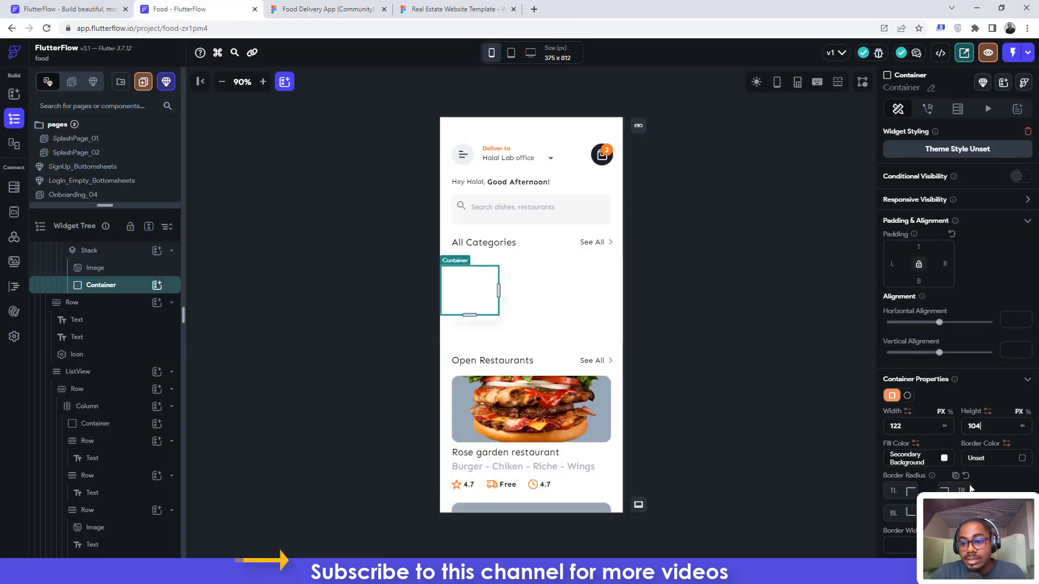
pyautogui.click(910, 458)
pyautogui.hotkey('ctrl', 'v')
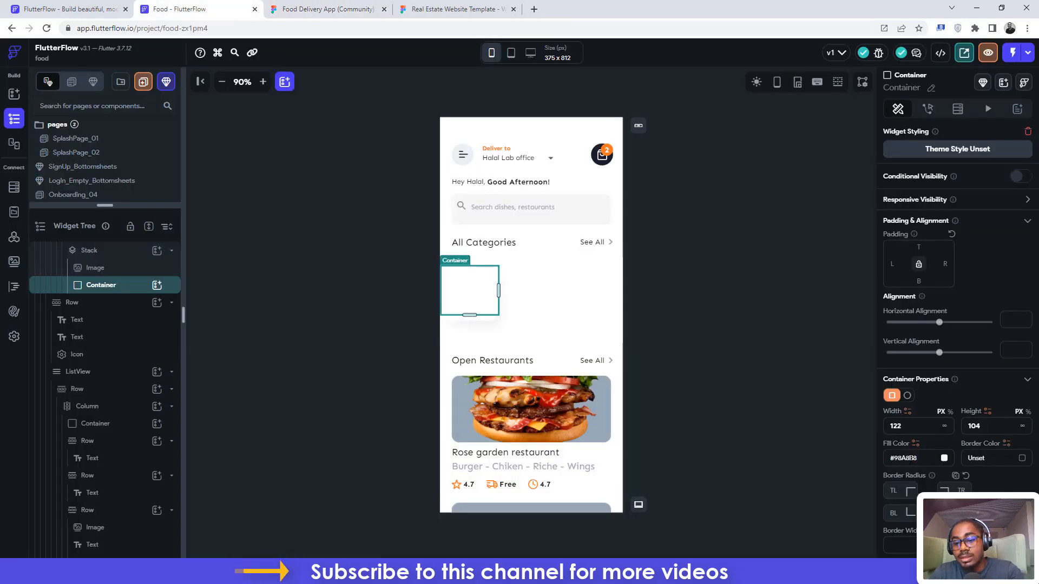
# Check the Pizza image's corner radius in Figma and set the Container's border radius to 15 in FlutterFlow.
pyautogui.click(354, 10)
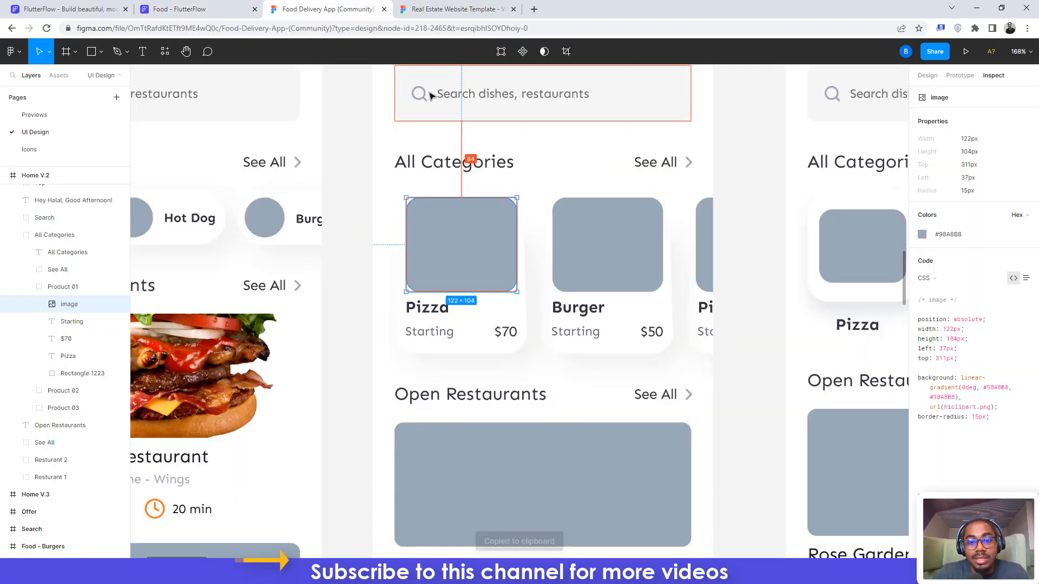
pyautogui.click(173, 5)
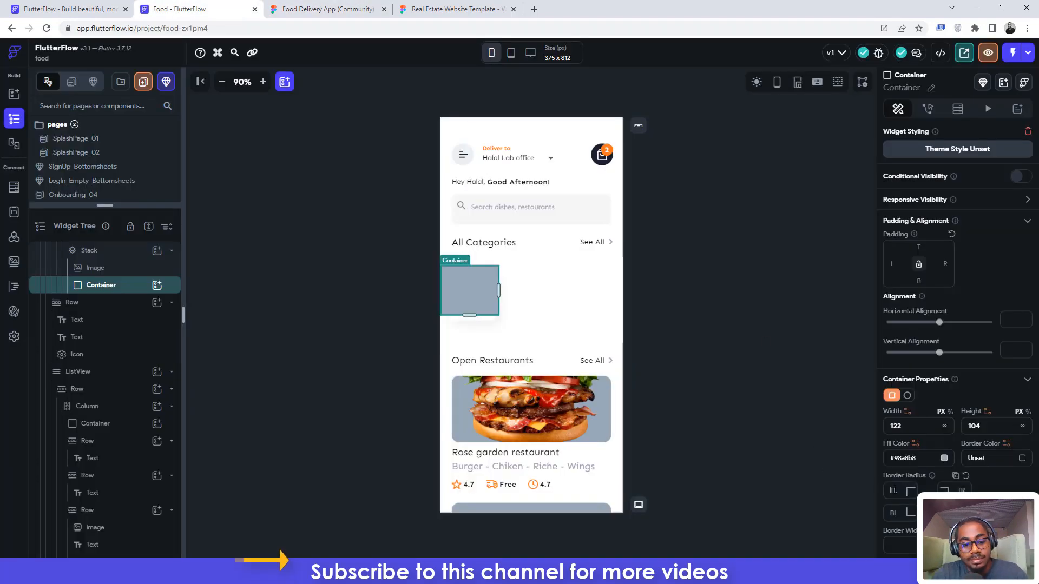
pyautogui.click(671, 291)
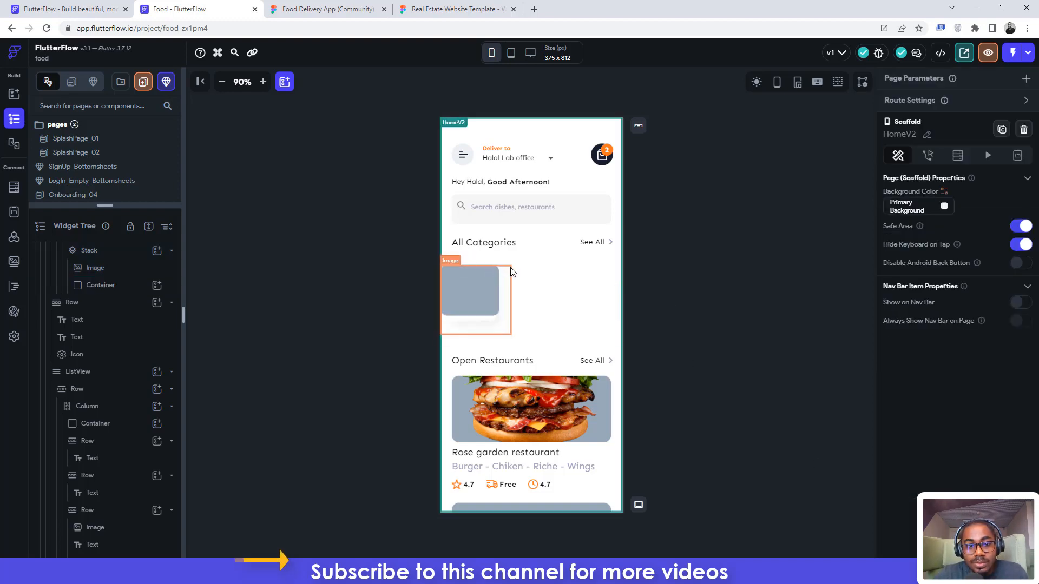
# Compare the card layering with the Figma Pizza card, and delete the background image from the Stack in FlutterFlow.
pyautogui.click(326, 7)
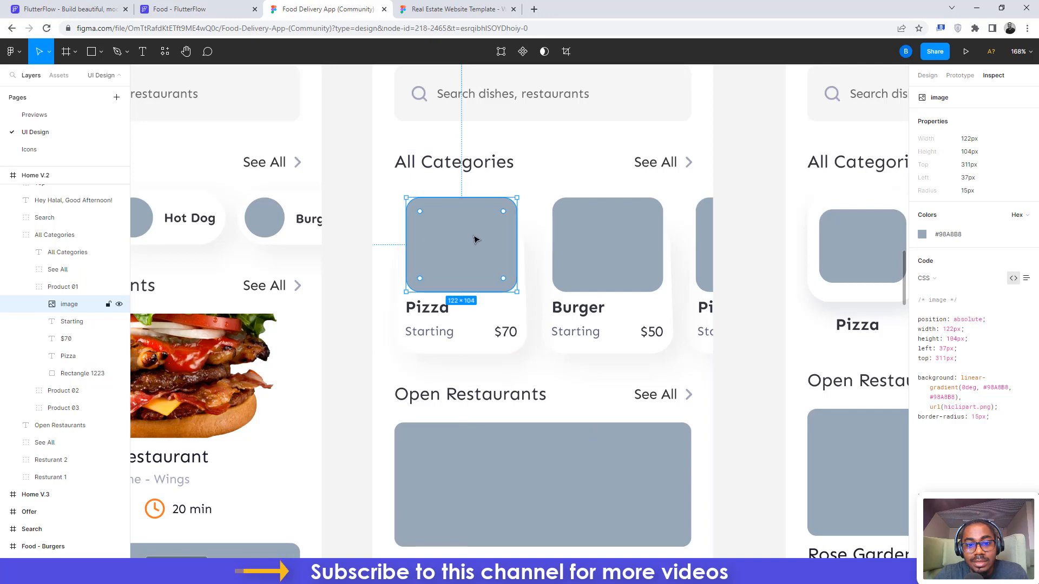
pyautogui.click(179, 9)
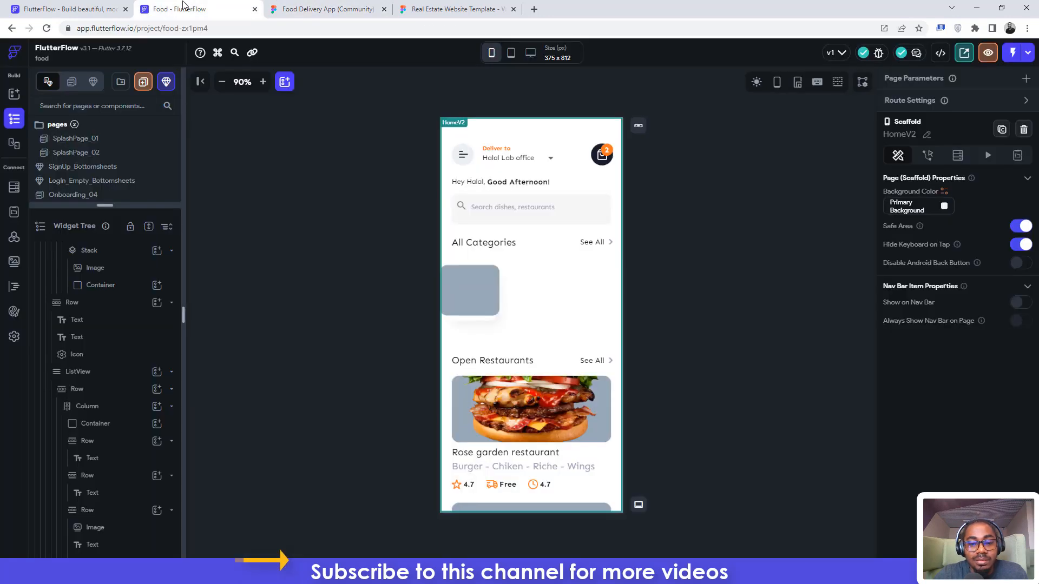
pyautogui.click(488, 329)
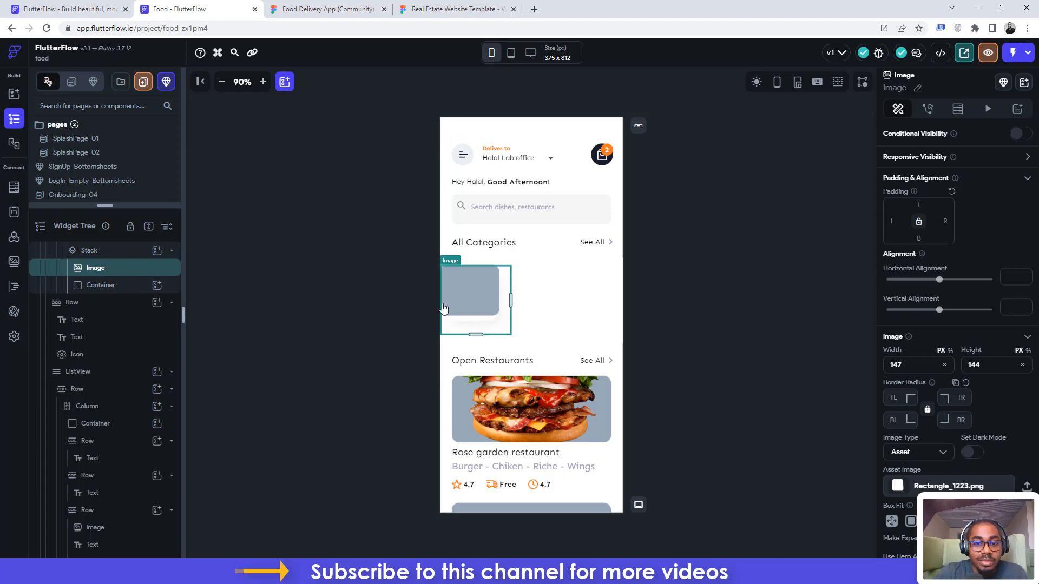
pyautogui.click(327, 7)
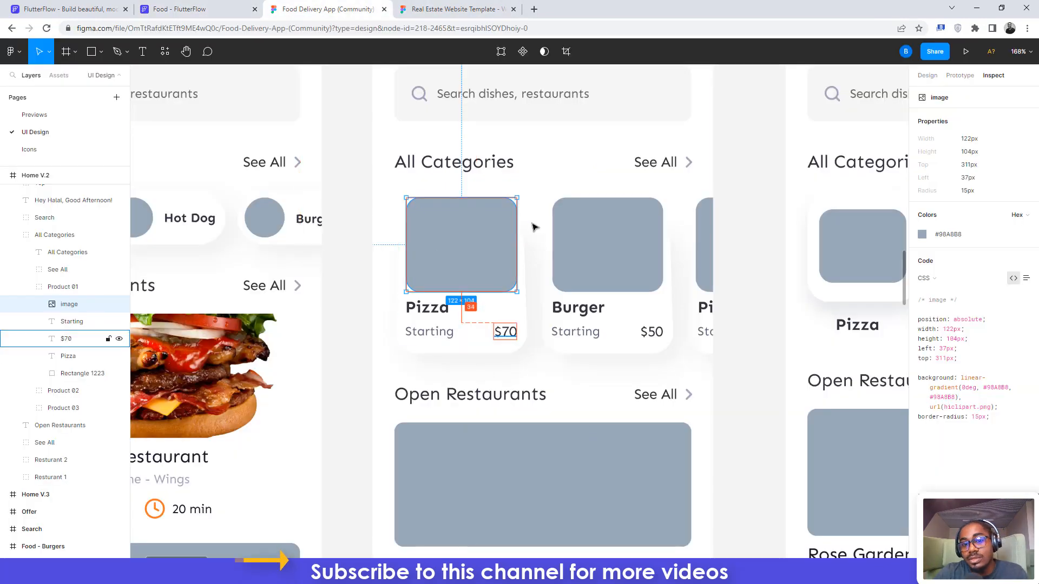
pyautogui.click(205, 6)
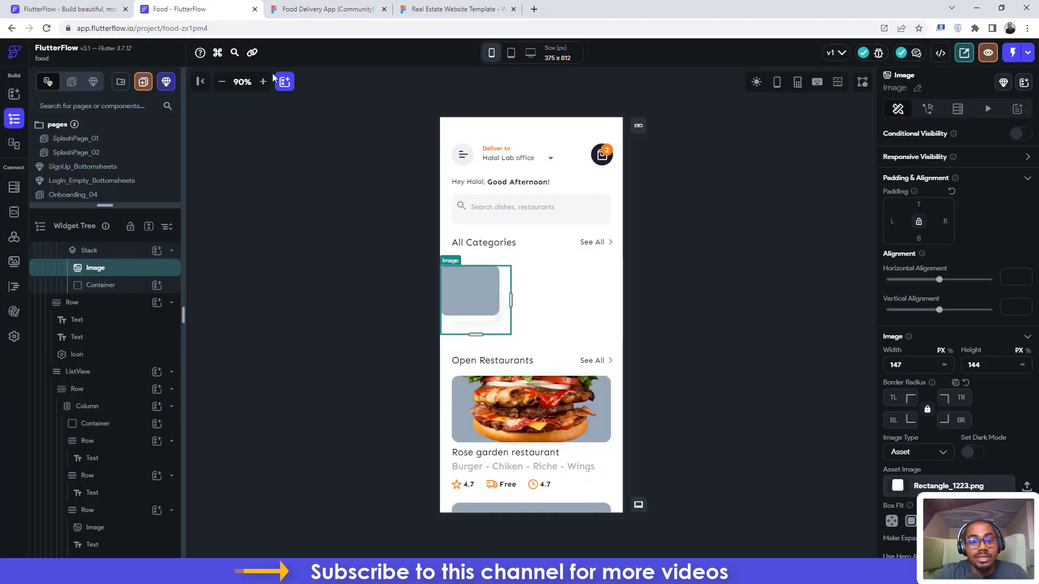
pyautogui.click(98, 286)
pyautogui.click(91, 272)
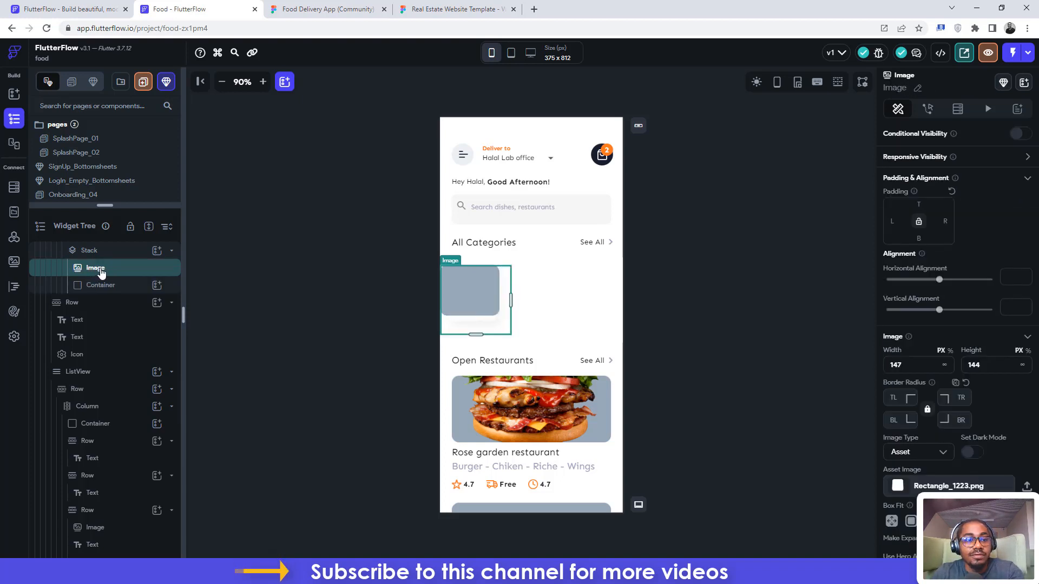
pyautogui.press('Delete')
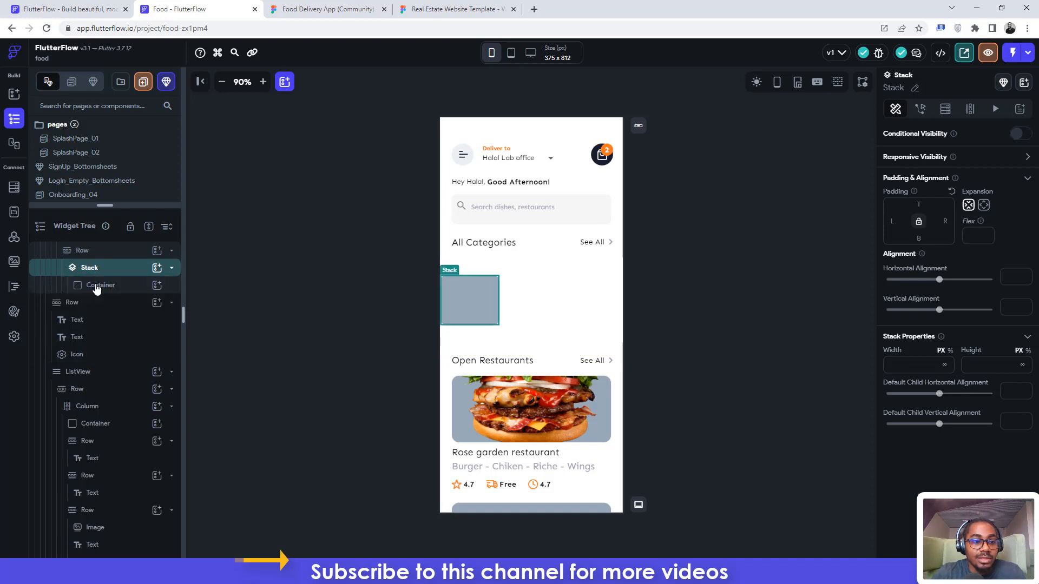
# Inspect the Pizza card's white background rectangle in Figma, and set the Container's width to 147 and height to 144 in FlutterFlow.
pyautogui.click(96, 288)
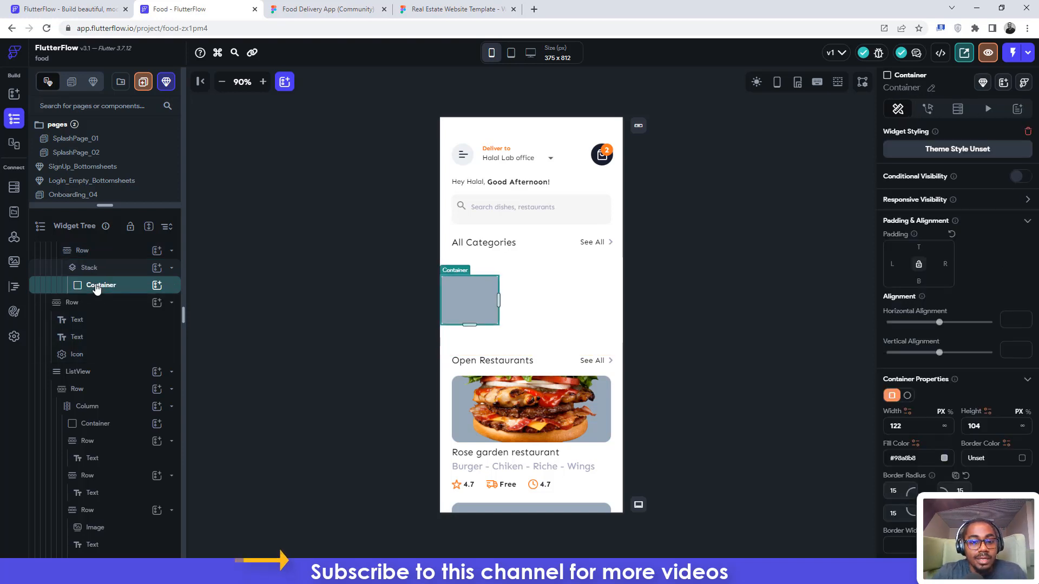
pyautogui.click(324, 9)
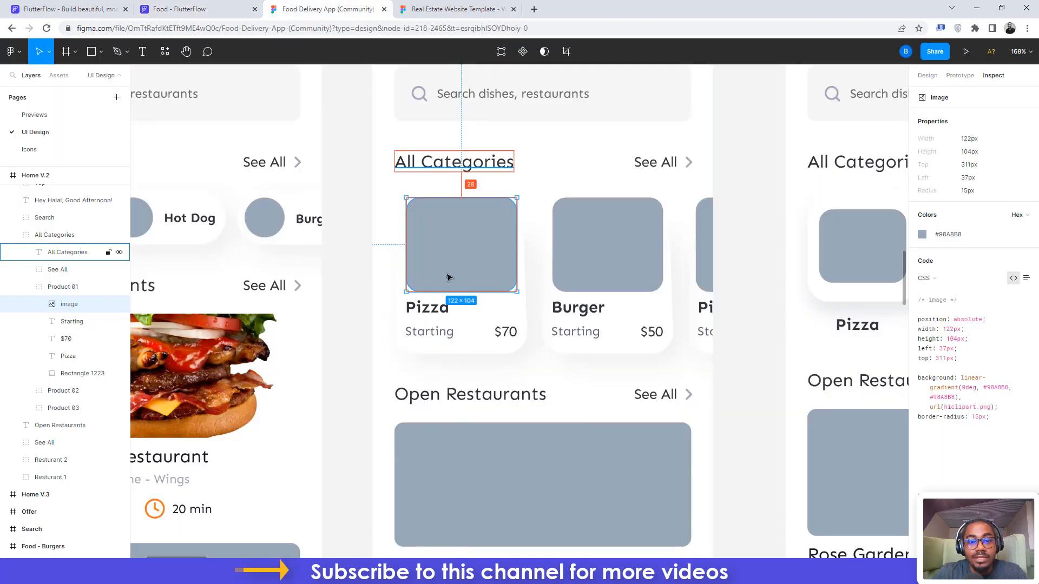
pyautogui.click(492, 351)
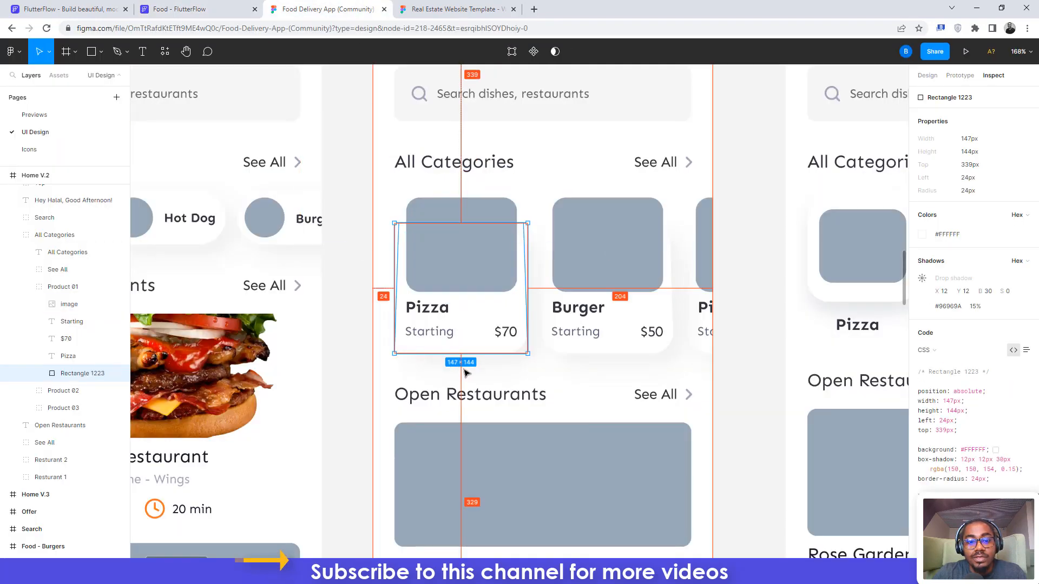
pyautogui.click(195, 9)
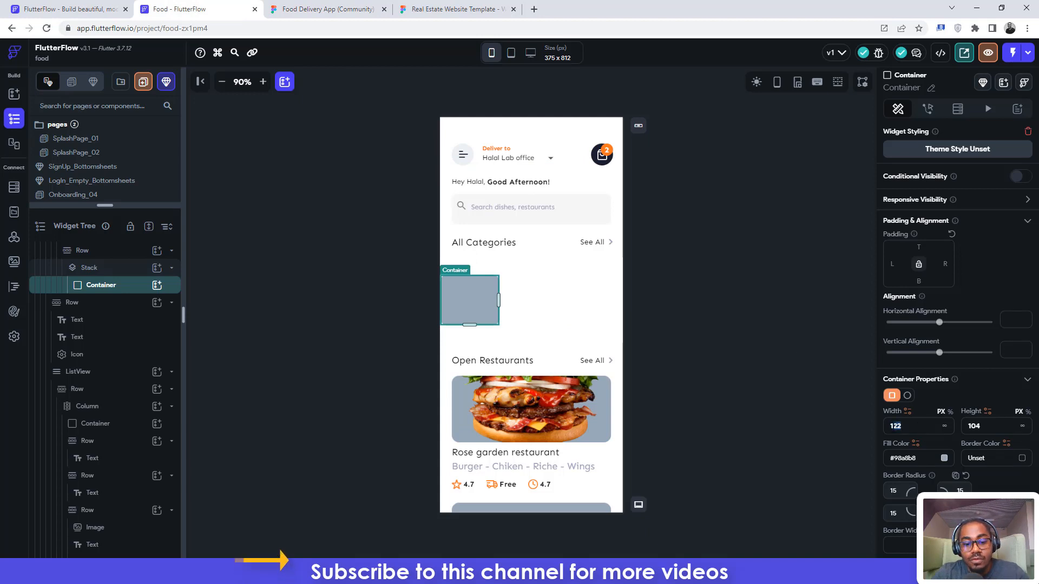
pyautogui.write('47')
pyautogui.moveTo(982, 427); pyautogui.dragTo(972, 428)
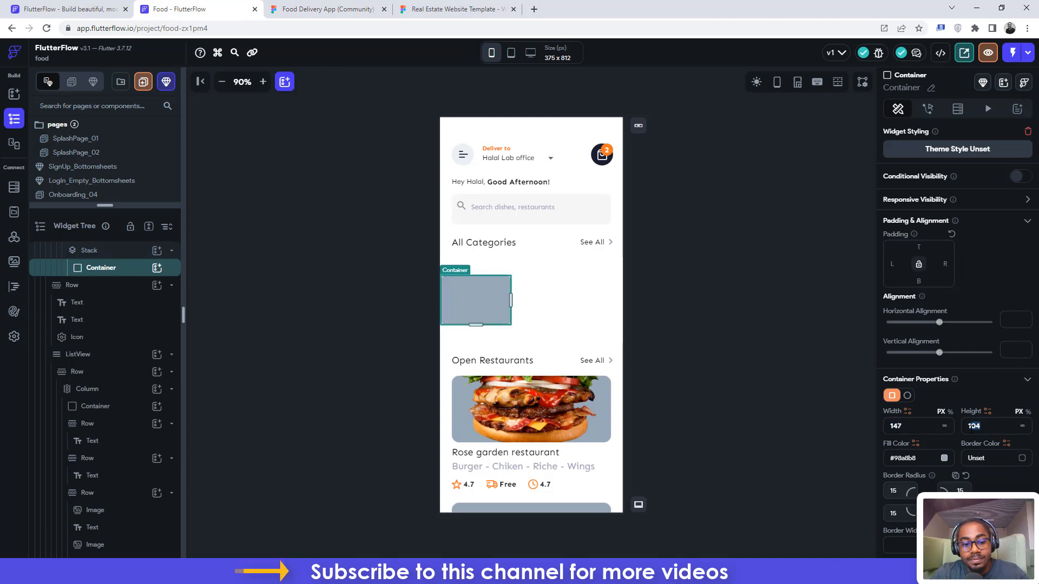
pyautogui.write('44')
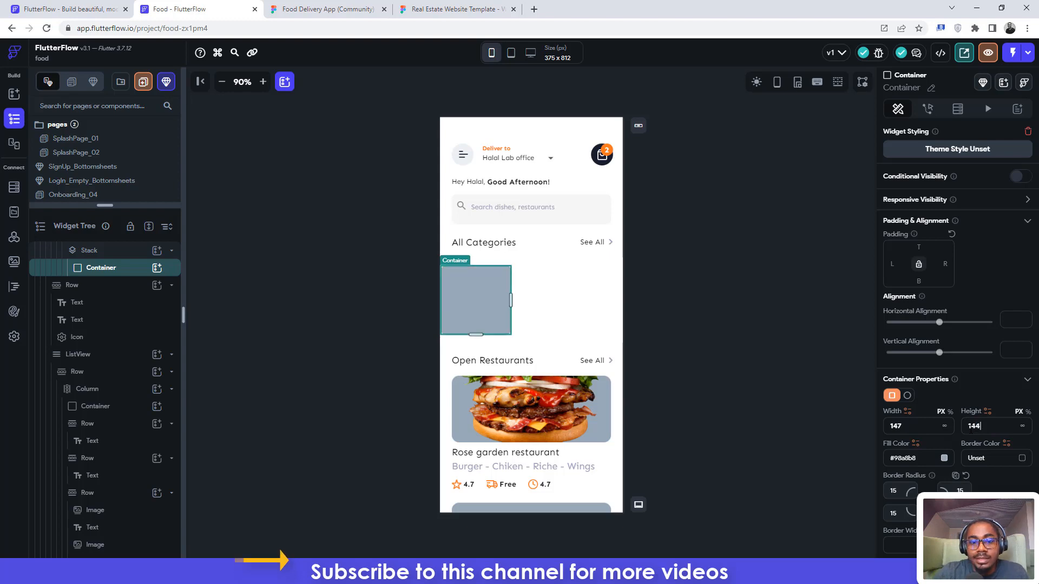
# Check the Pizza card rectangle's corner radius in Figma and set the Container's border radius to 24 in FlutterFlow.
pyautogui.click(328, 9)
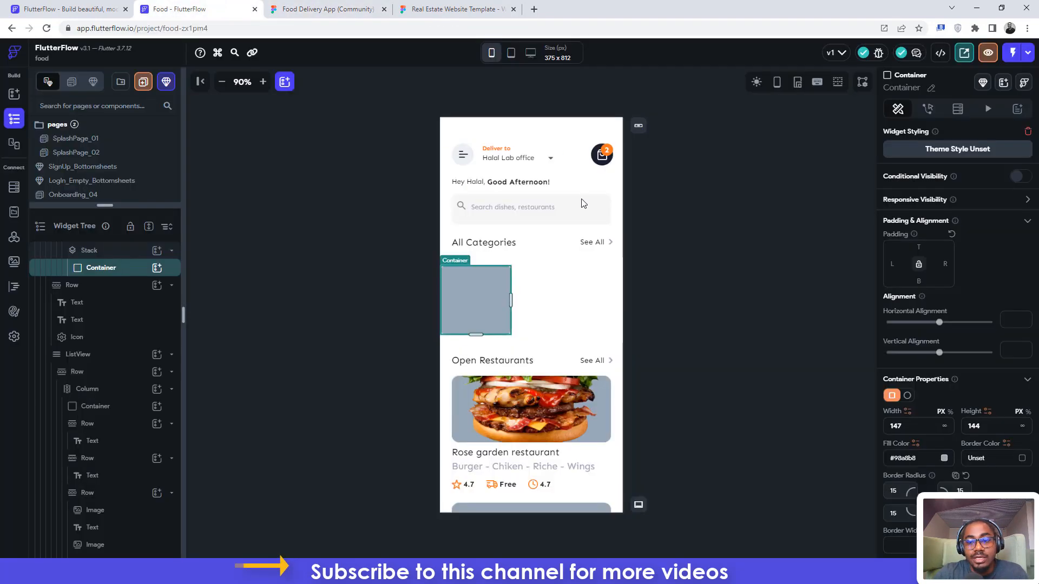
pyautogui.click(173, 8)
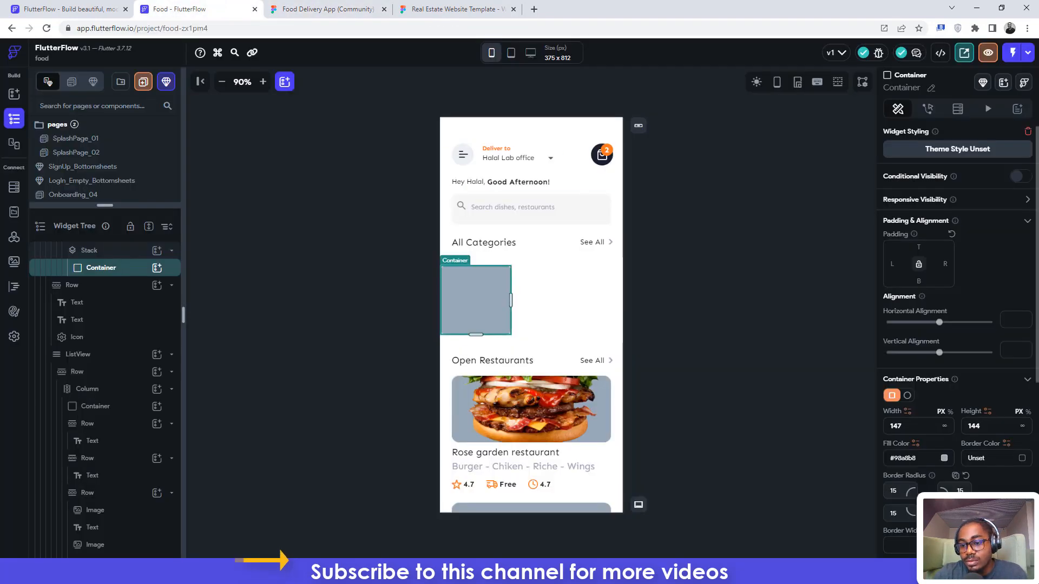
pyautogui.doubleClick(892, 490)
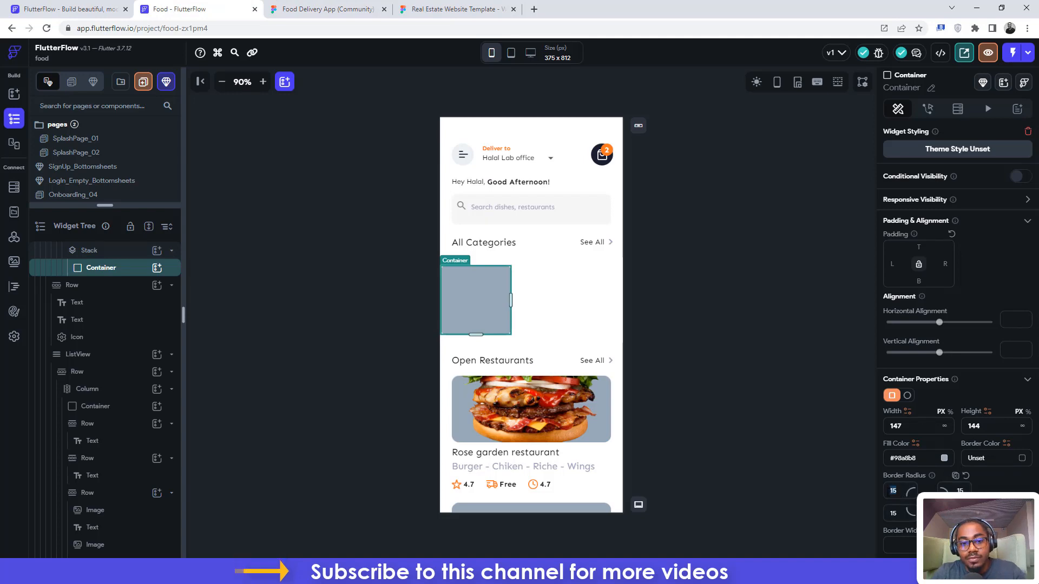
pyautogui.hotkey('ctrl', 'Tab')
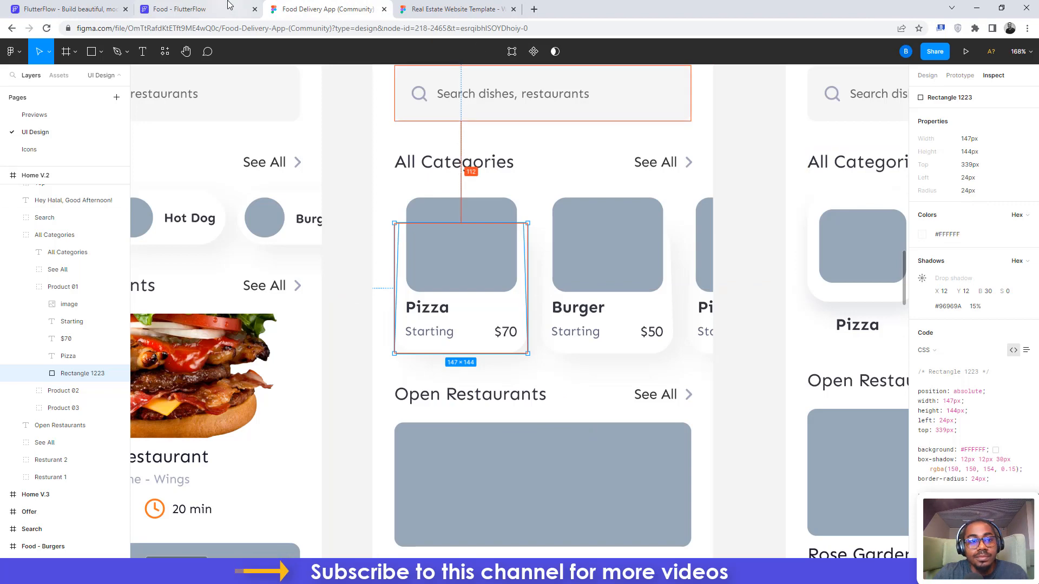
pyautogui.click(211, 9)
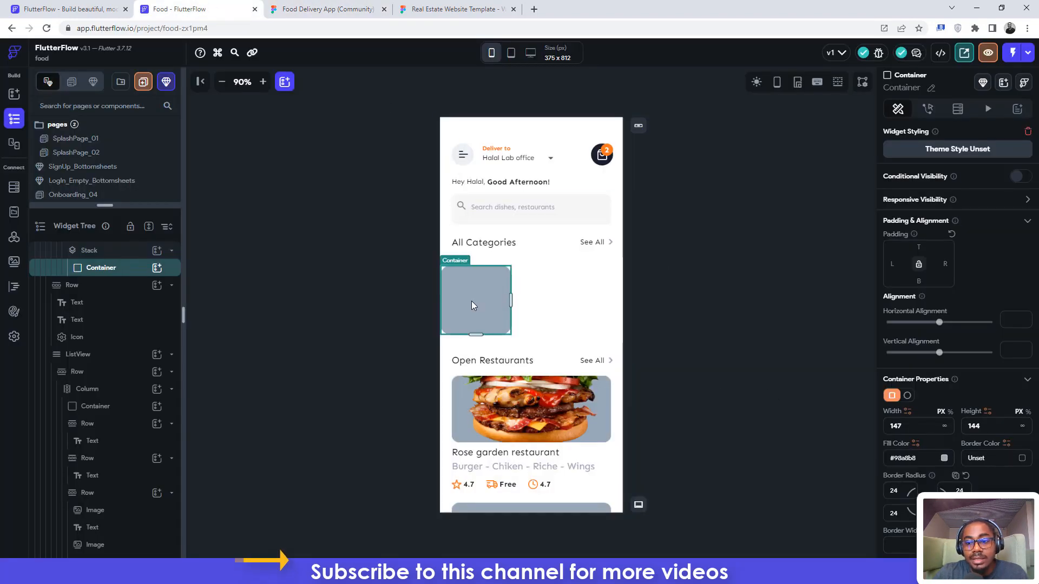
# Copy the card rectangle's colour from Figma, set the Container's fill color to #FFFFFF in FlutterFlow, and enable its box shadow.
pyautogui.click(324, 9)
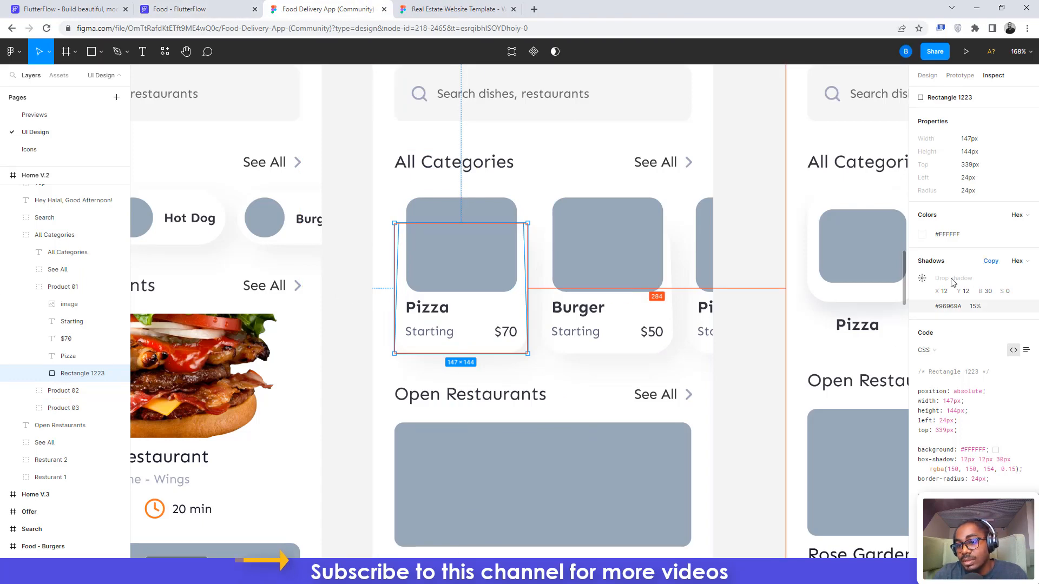
pyautogui.click(947, 234)
pyautogui.click(211, 10)
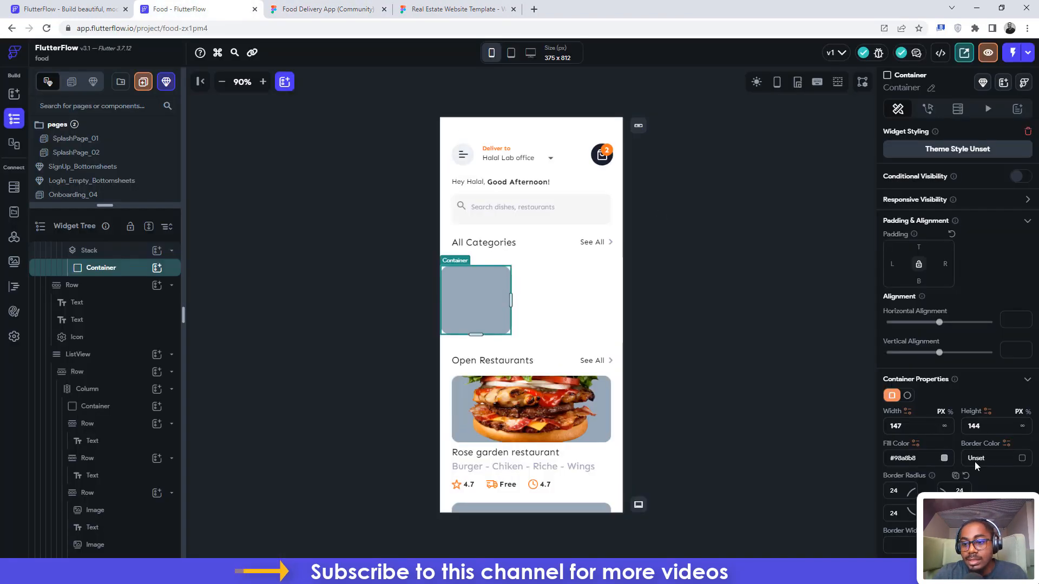
pyautogui.hotkey('ctrl', 'v')
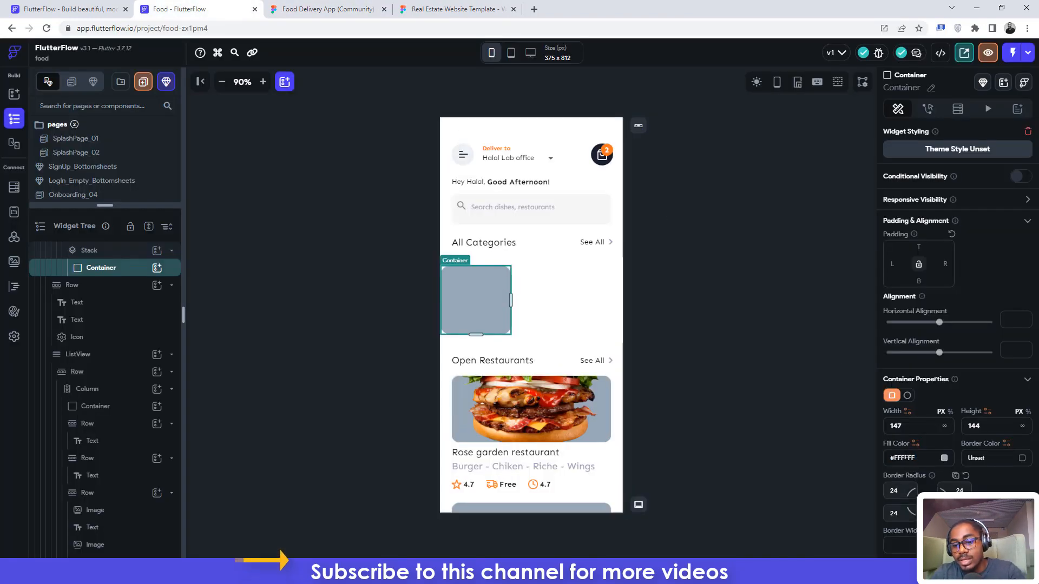
pyautogui.press('Return')
pyautogui.scroll(-6, 958, 441)
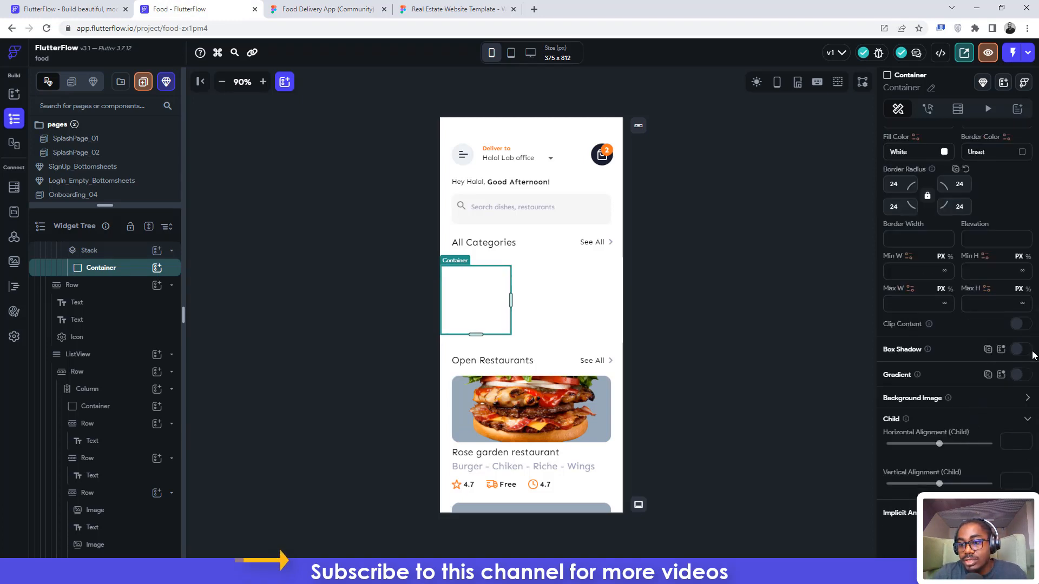
pyautogui.click(1028, 352)
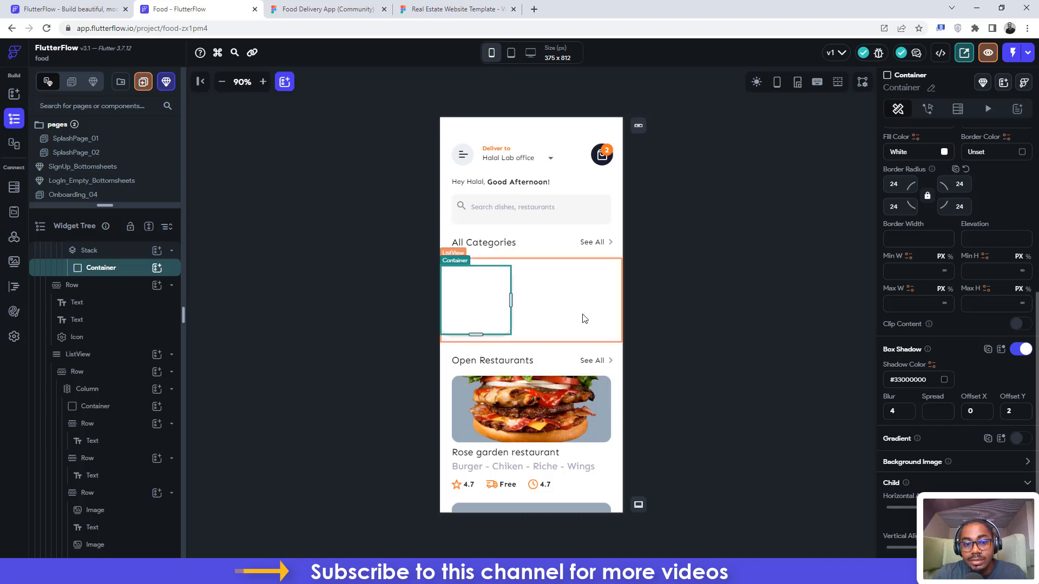
# Add a second Container to the Stack, above the white card Container.
pyautogui.click(120, 256)
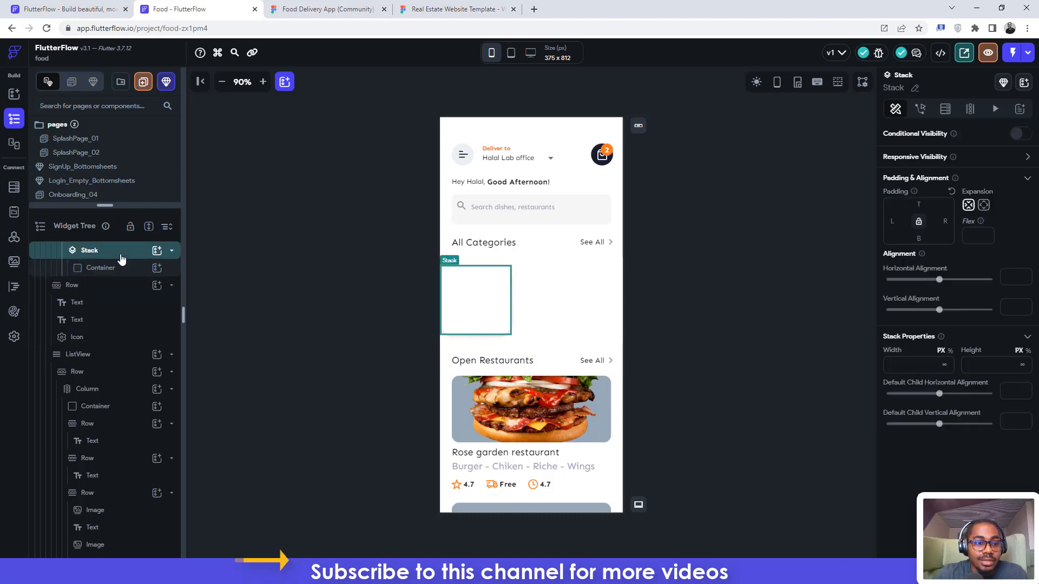
pyautogui.click(157, 251)
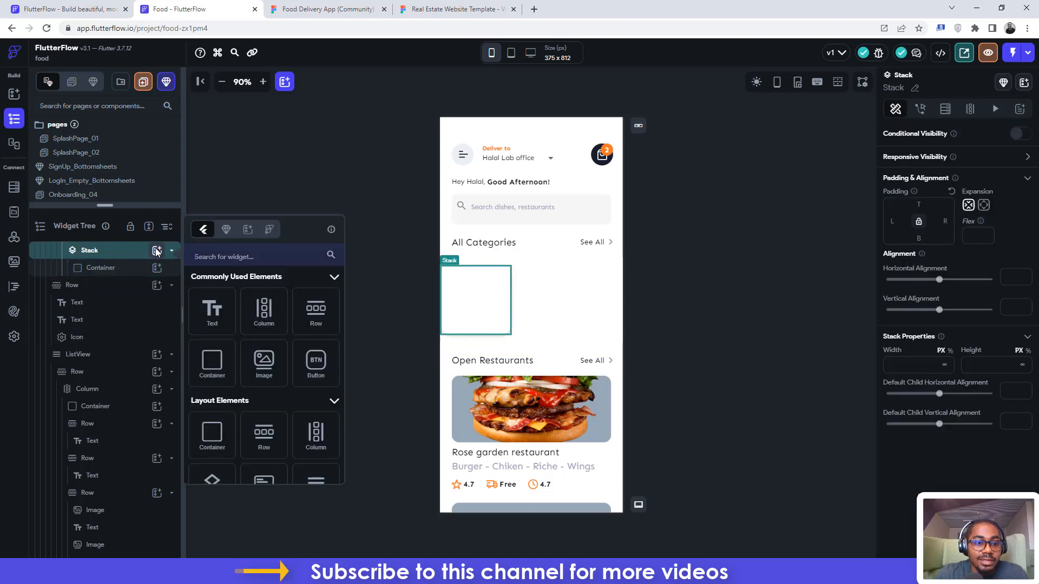
pyautogui.click(208, 366)
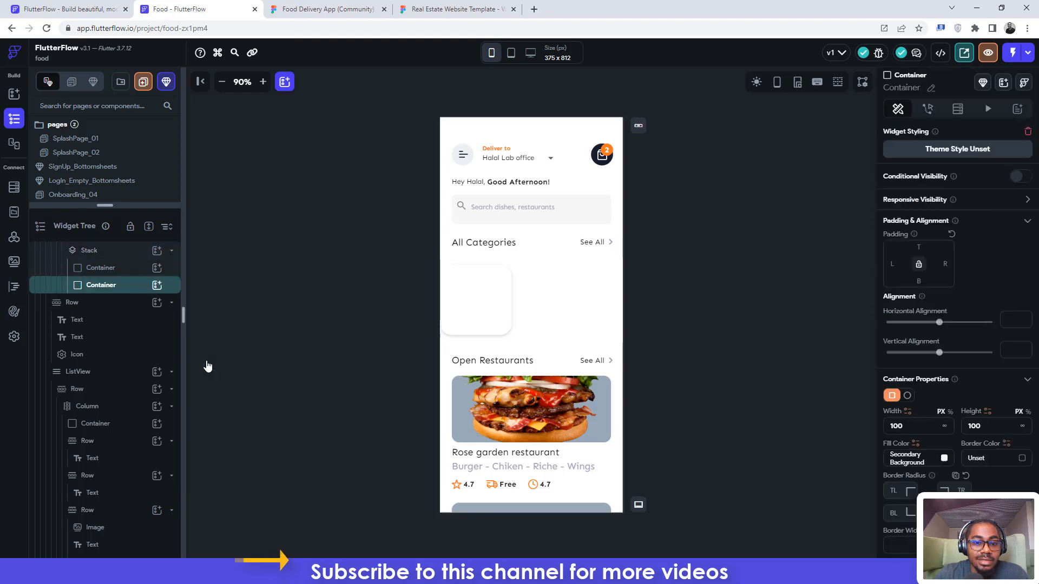
# Inspect the Pizza image in Figma, and set the second Container's width to 122 and height to 104 in FlutterFlow.
pyautogui.click(327, 9)
pyautogui.click(458, 195)
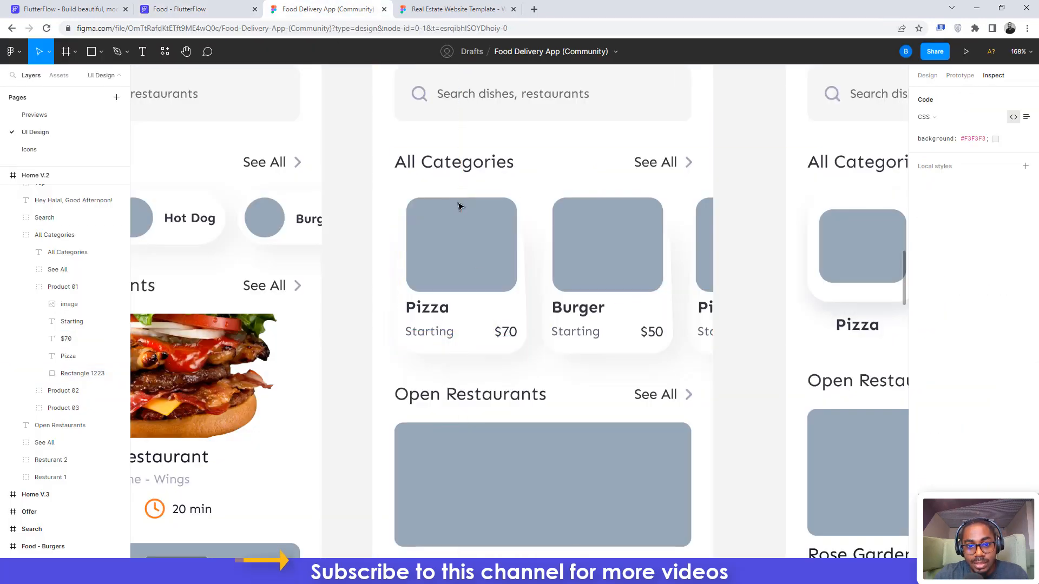
pyautogui.click(485, 204)
pyautogui.doubleClick(486, 203)
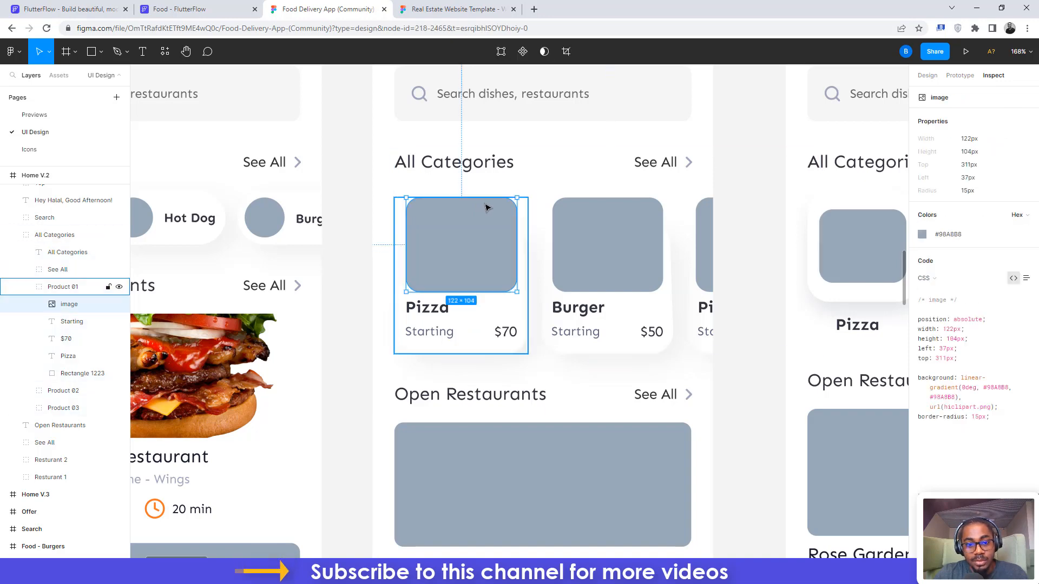
pyautogui.doubleClick(485, 206)
pyautogui.click(179, 9)
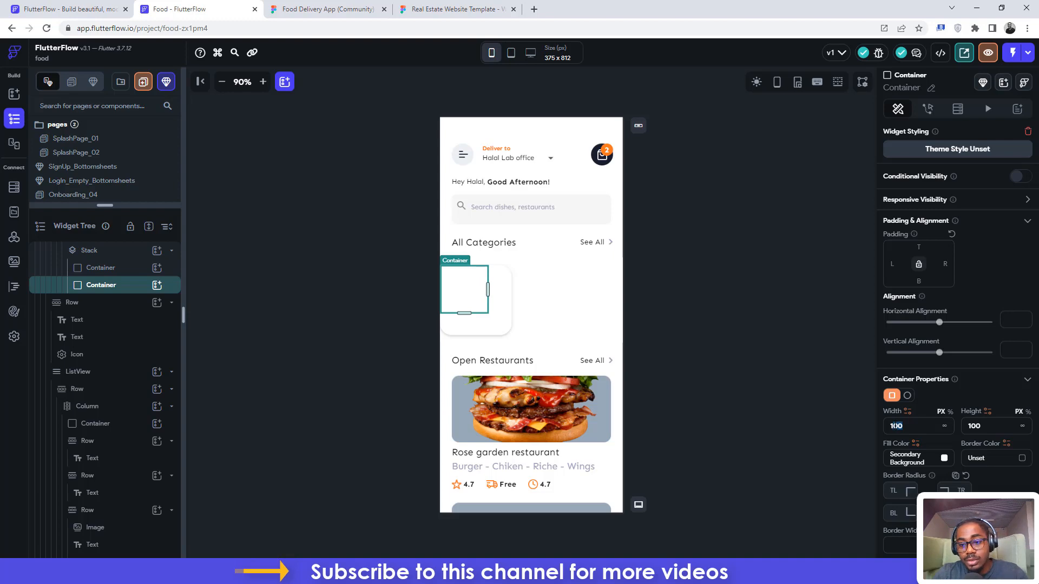
pyautogui.write('122')
pyautogui.click(997, 425)
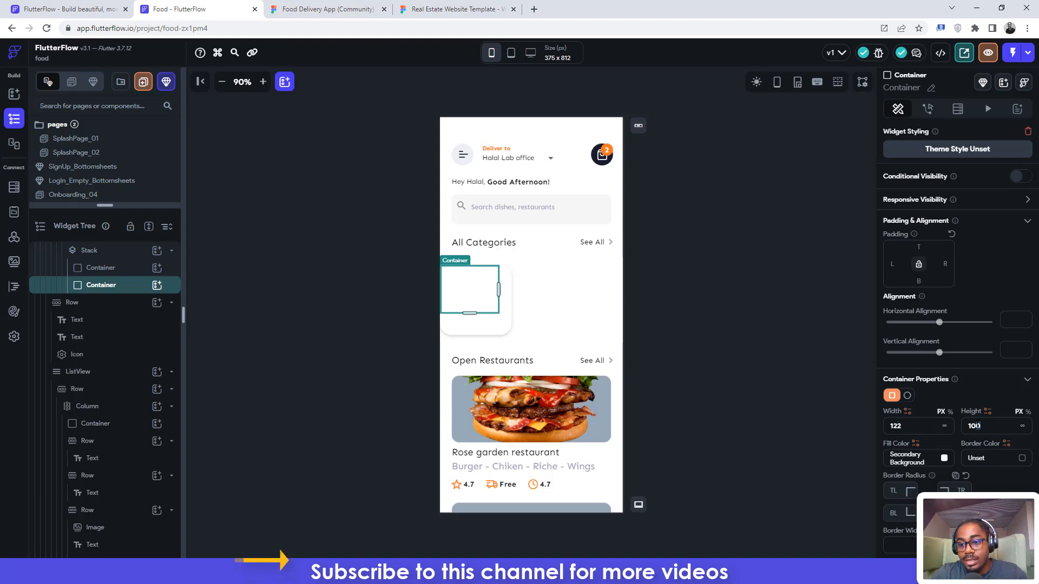
pyautogui.press('BackSpace')
pyautogui.write('4')
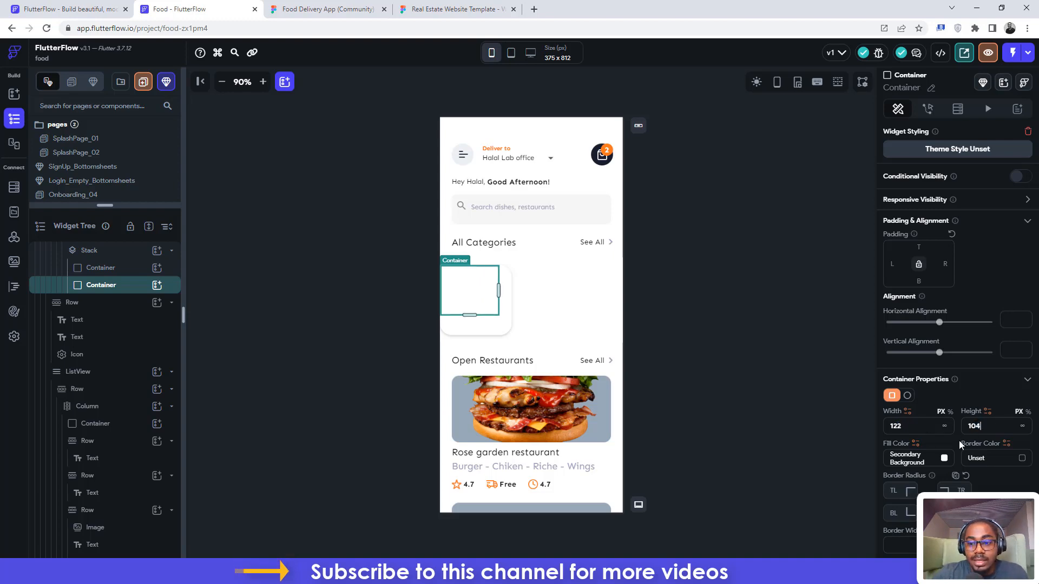
# Copy the Pizza image's colour from Figma, and give the second Container the fill color #98A8B8 and a border radius of 15 in FlutterFlow.
pyautogui.click(327, 9)
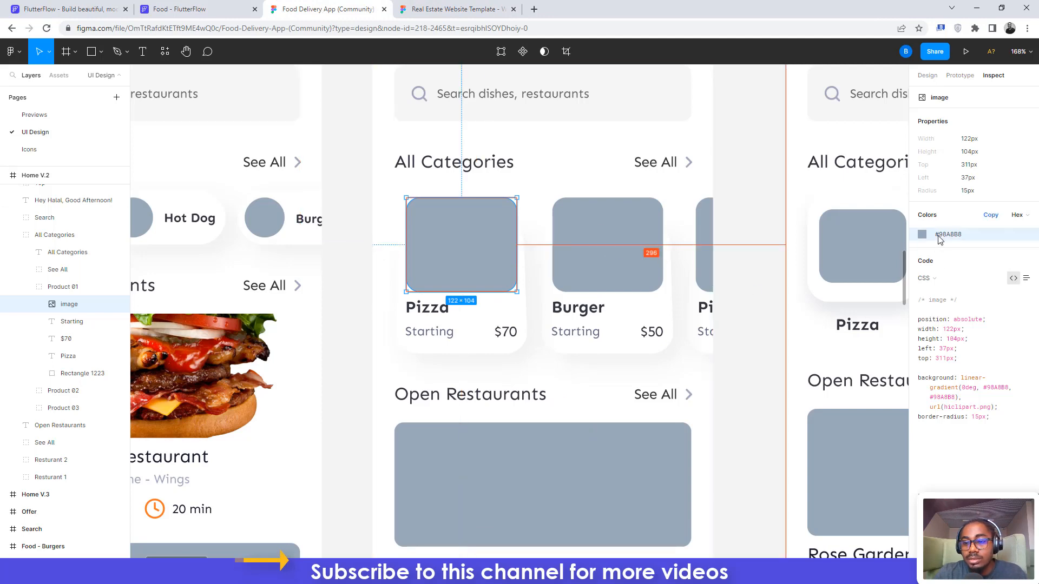
pyautogui.click(939, 235)
pyautogui.click(173, 9)
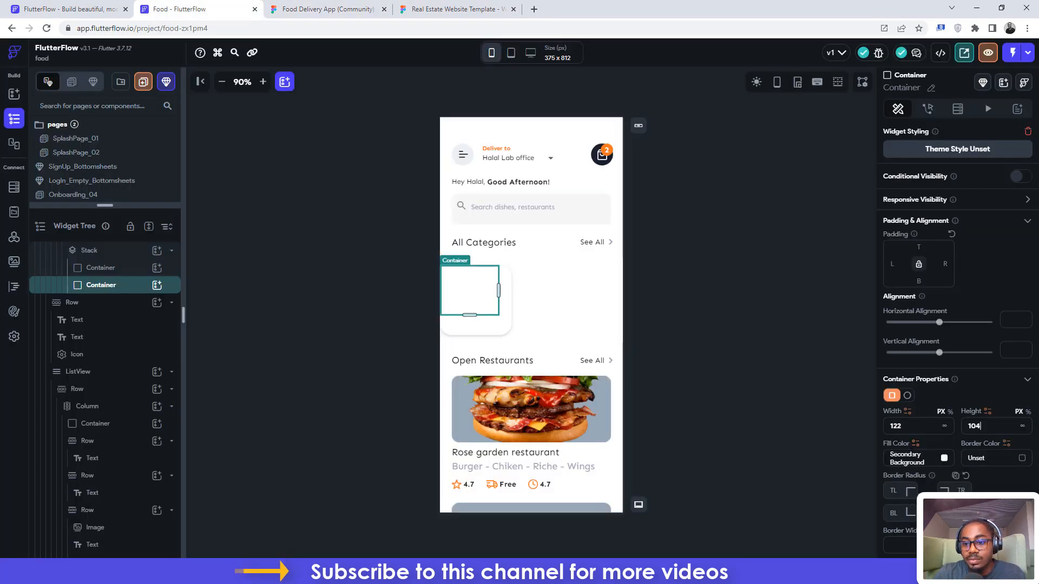
pyautogui.click(911, 457)
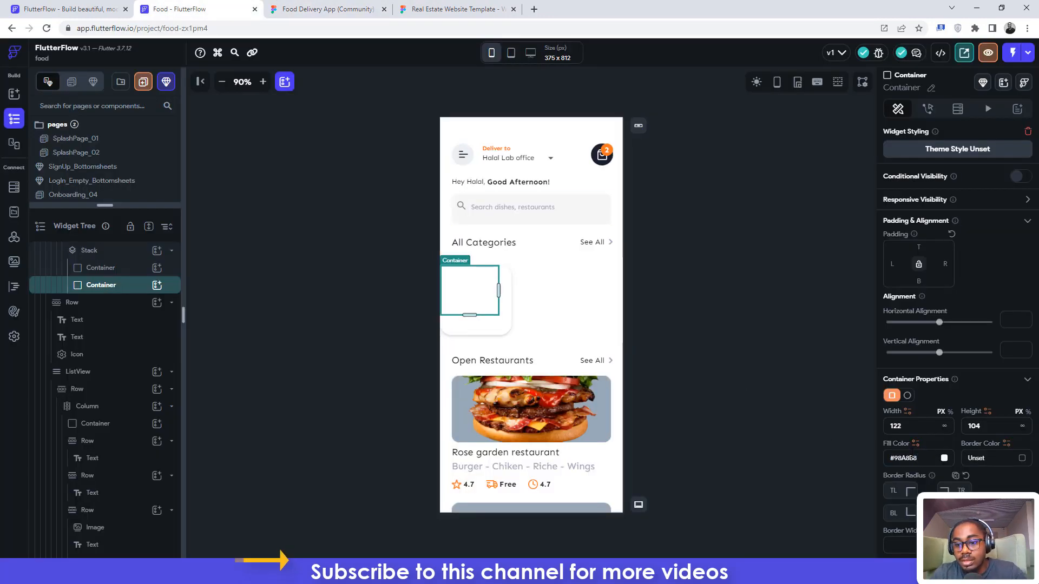
pyautogui.press('Return')
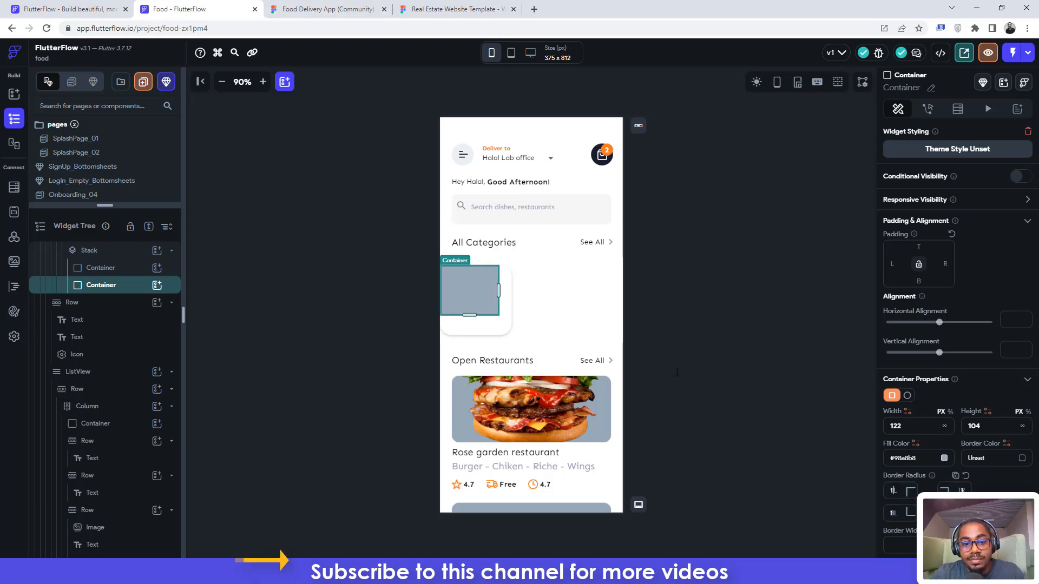
pyautogui.write('15')
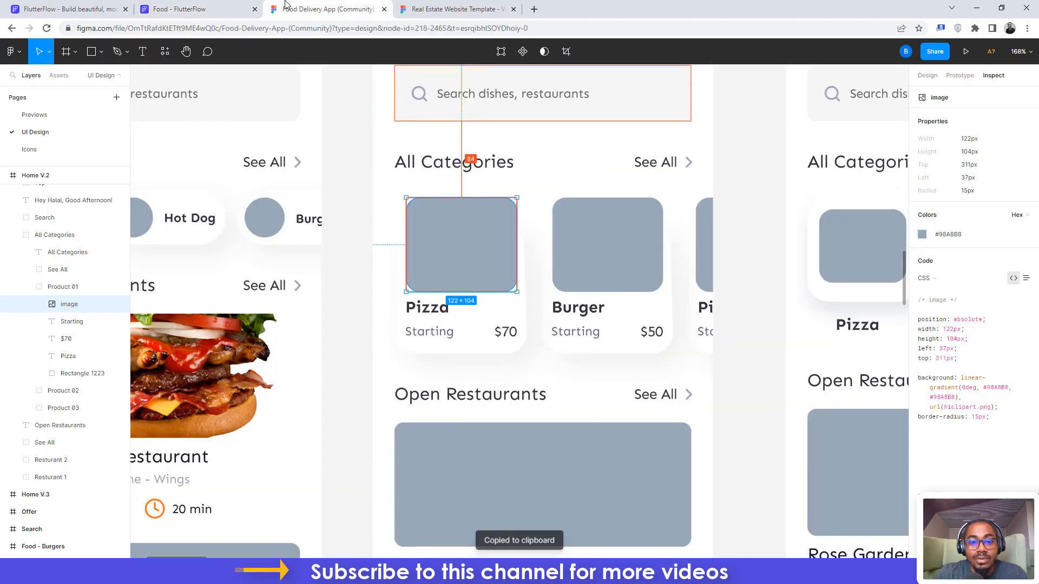
# Check the Pizza image's offsets from its card rectangle in Figma, and give the white Container a top padding of 28 in FlutterFlow.
pyautogui.click(328, 9)
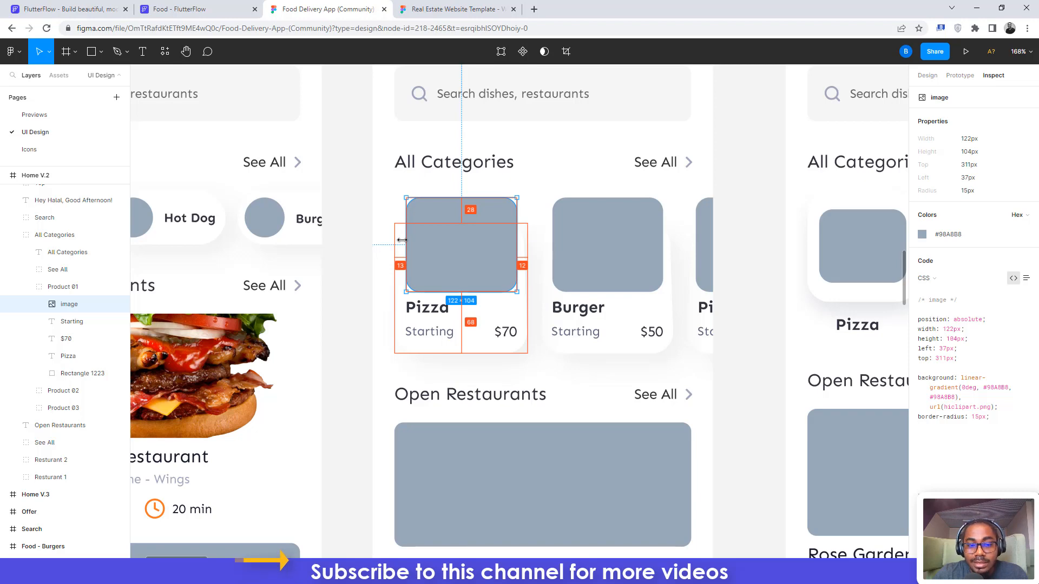
pyautogui.click(192, 8)
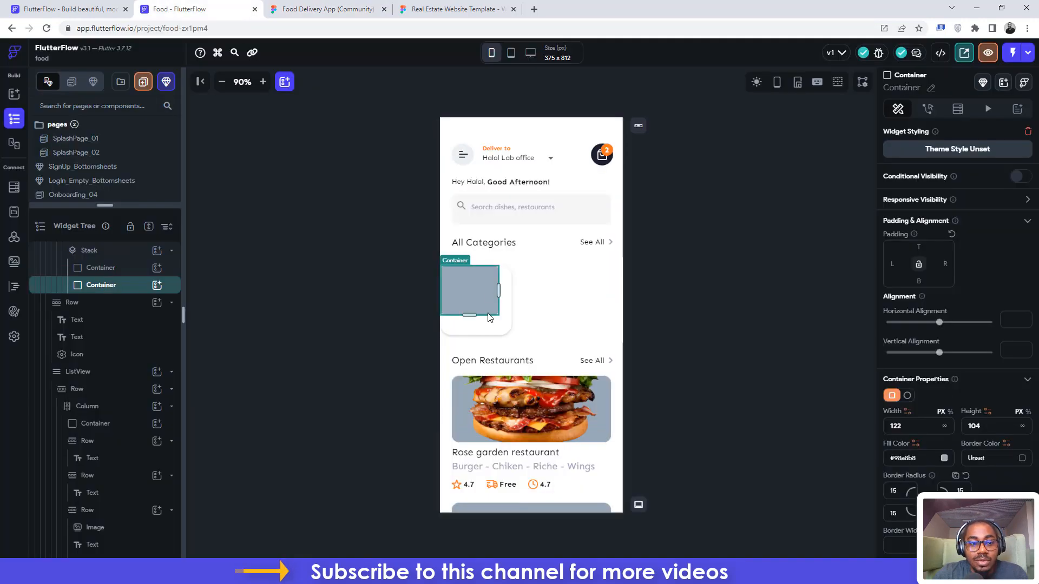
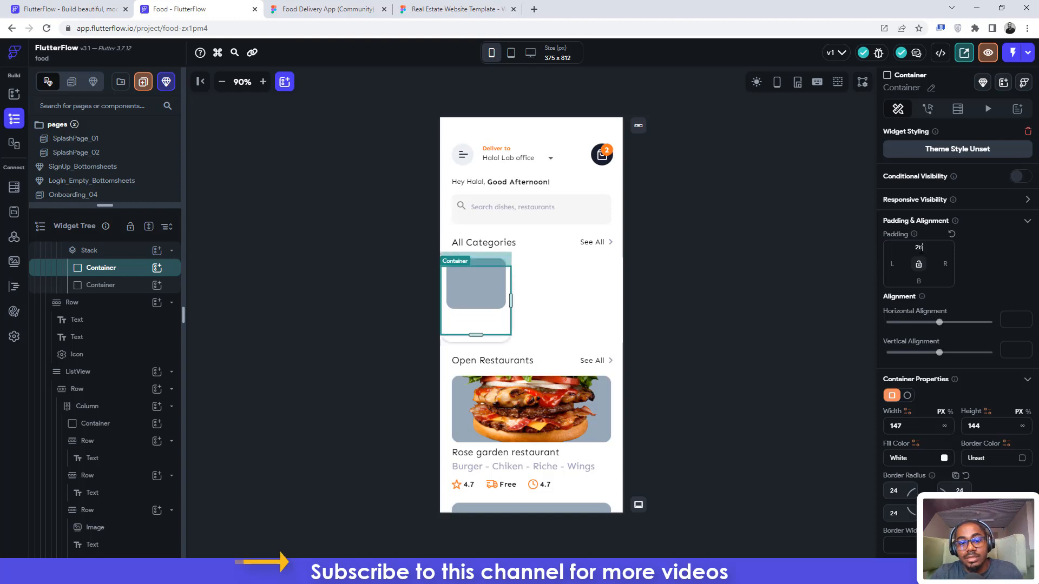
pyautogui.click(668, 271)
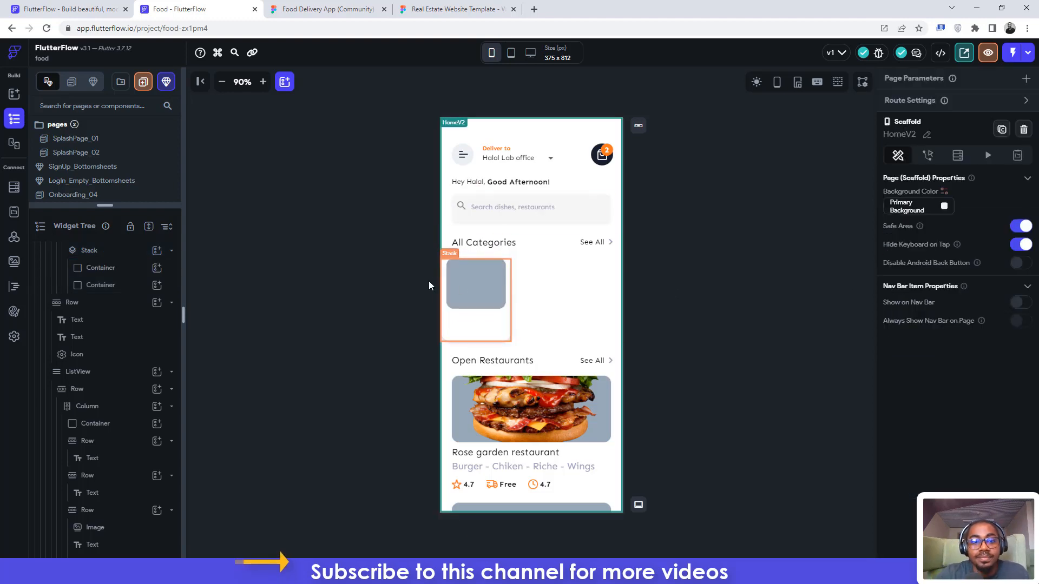
pyautogui.click(327, 9)
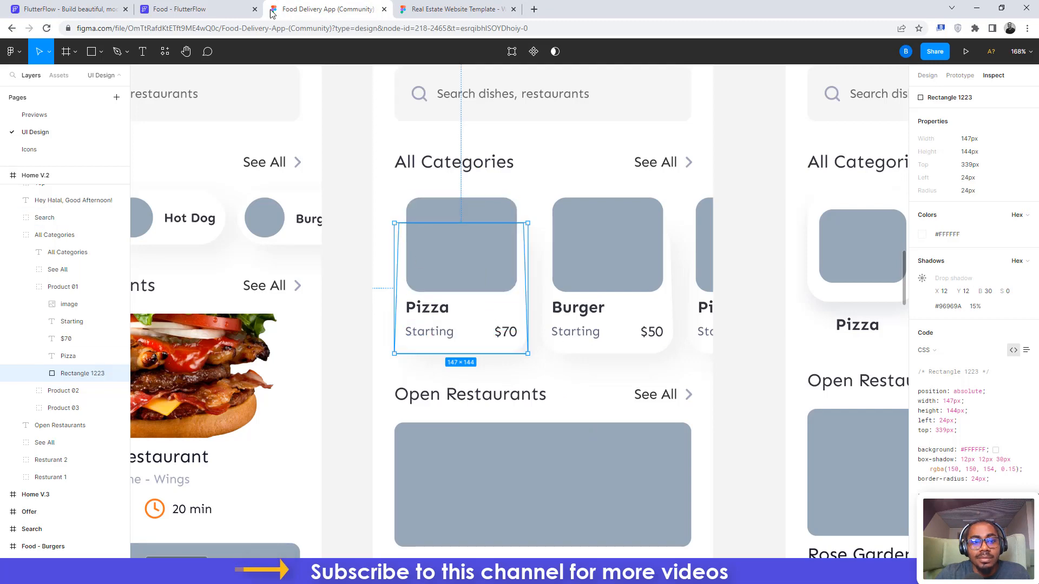
pyautogui.click(179, 9)
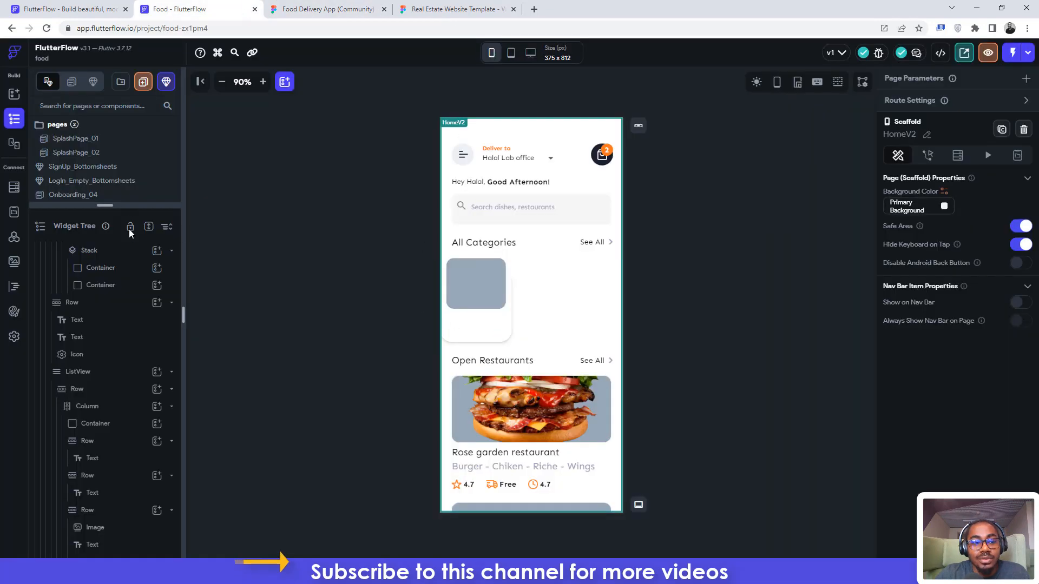
# Add a Row to the card's Stack, above the two Containers, and place a Column inside that Row.
pyautogui.click(473, 333)
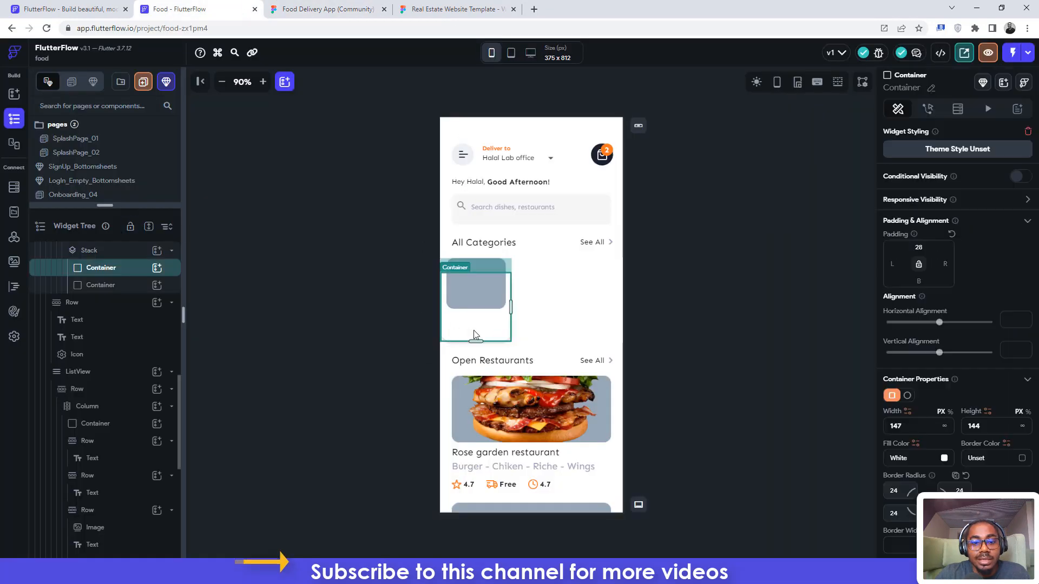
pyautogui.click(113, 252)
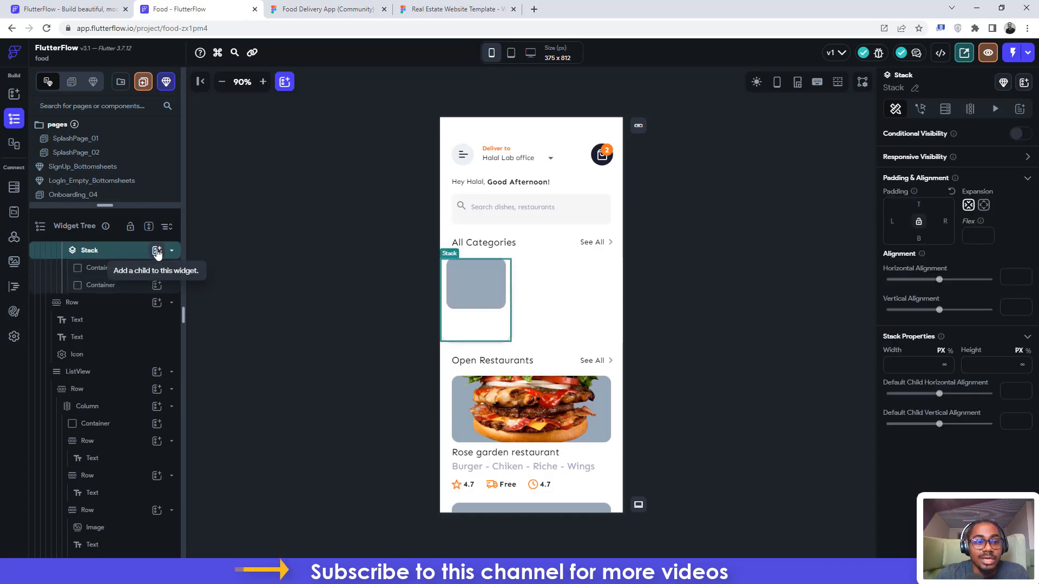
pyautogui.click(156, 251)
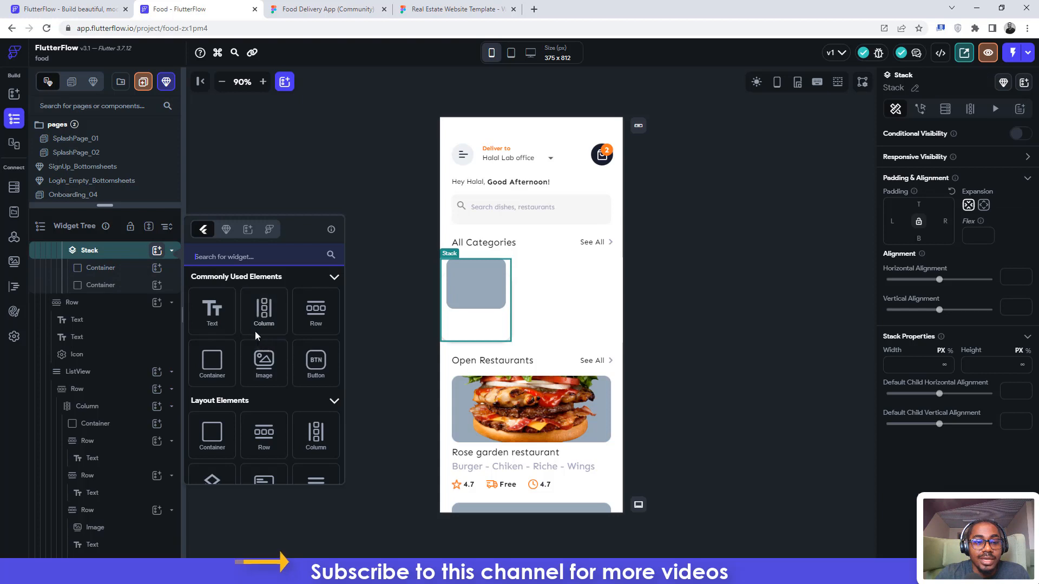
pyautogui.click(318, 315)
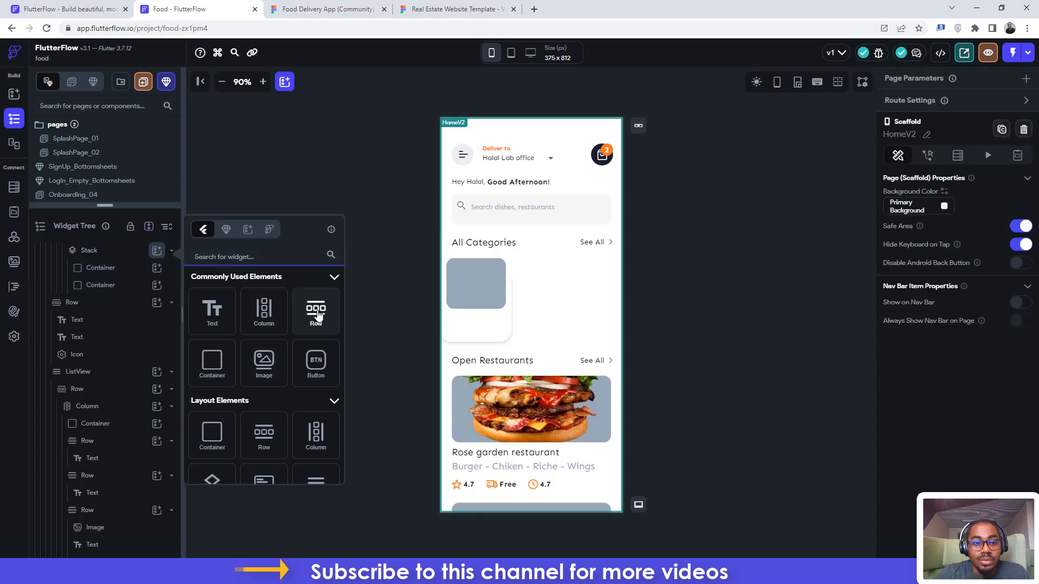
pyautogui.click(302, 314)
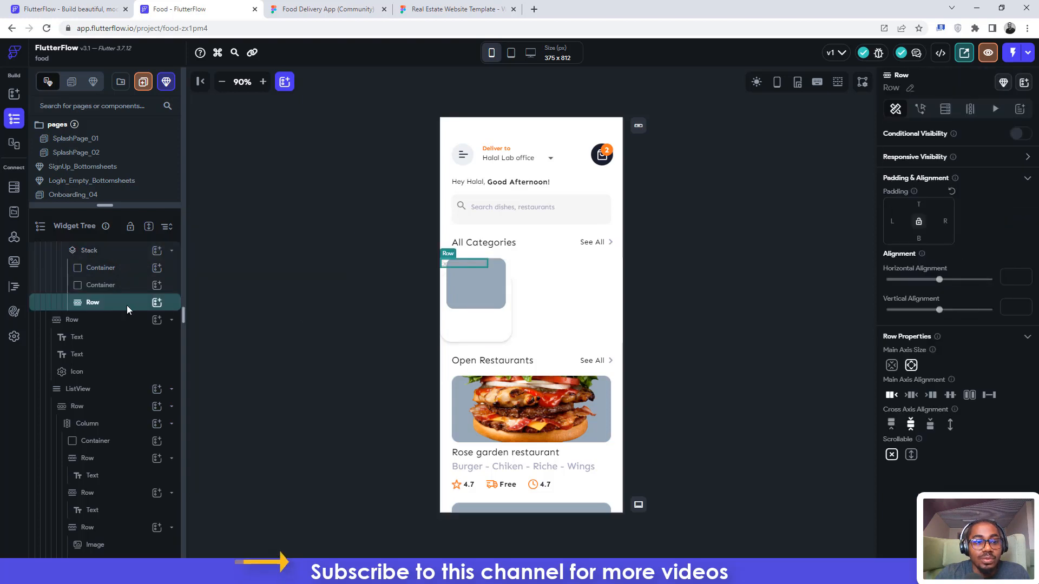
pyautogui.click(156, 302)
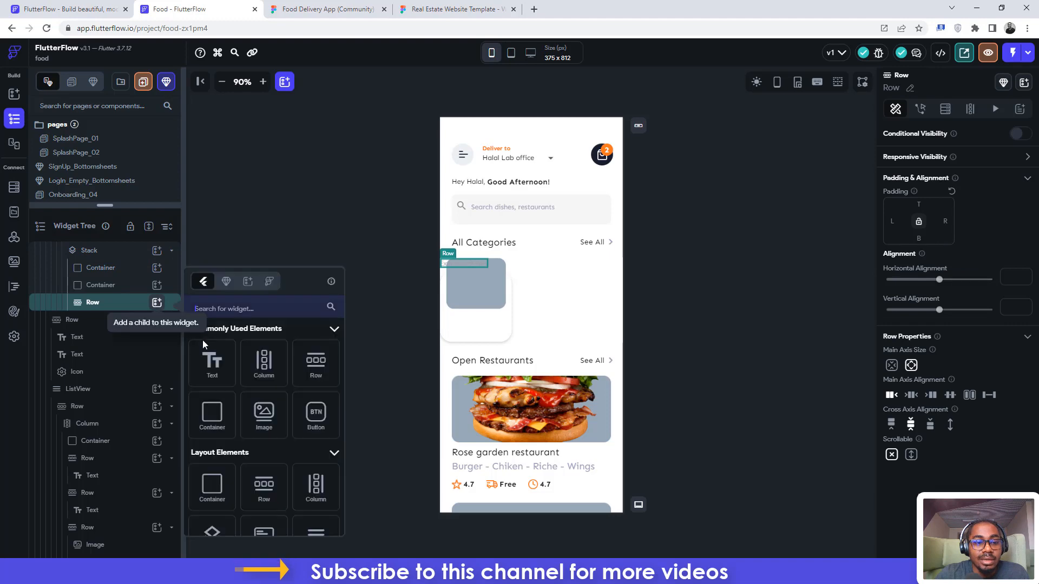
pyautogui.click(263, 363)
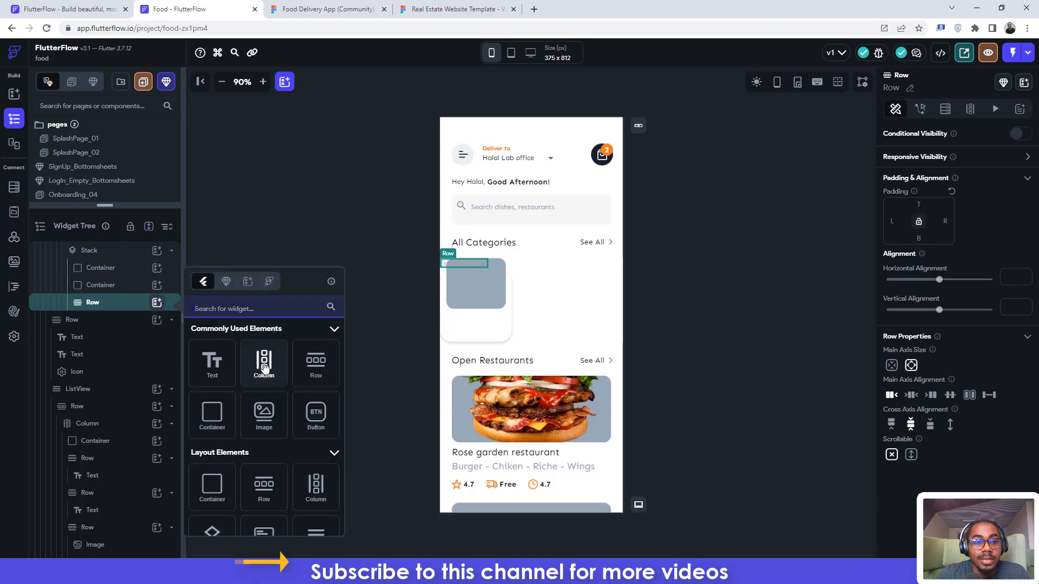
# Inspect the Pizza label of the first category card in Figma, and add a nested Row to the Column in FlutterFlow.
pyautogui.click(294, 17)
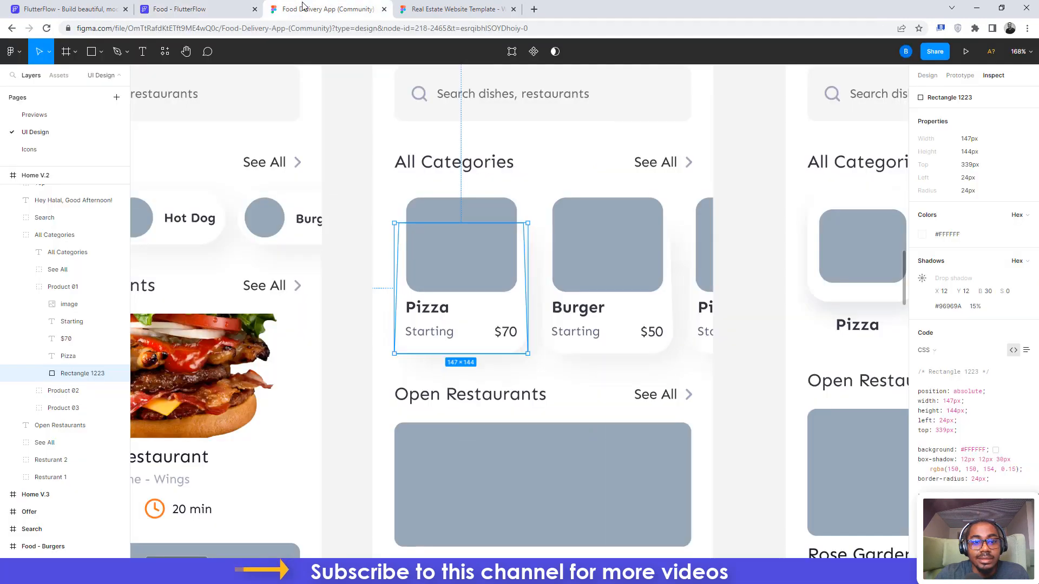
pyautogui.click(425, 308)
pyautogui.doubleClick(425, 308)
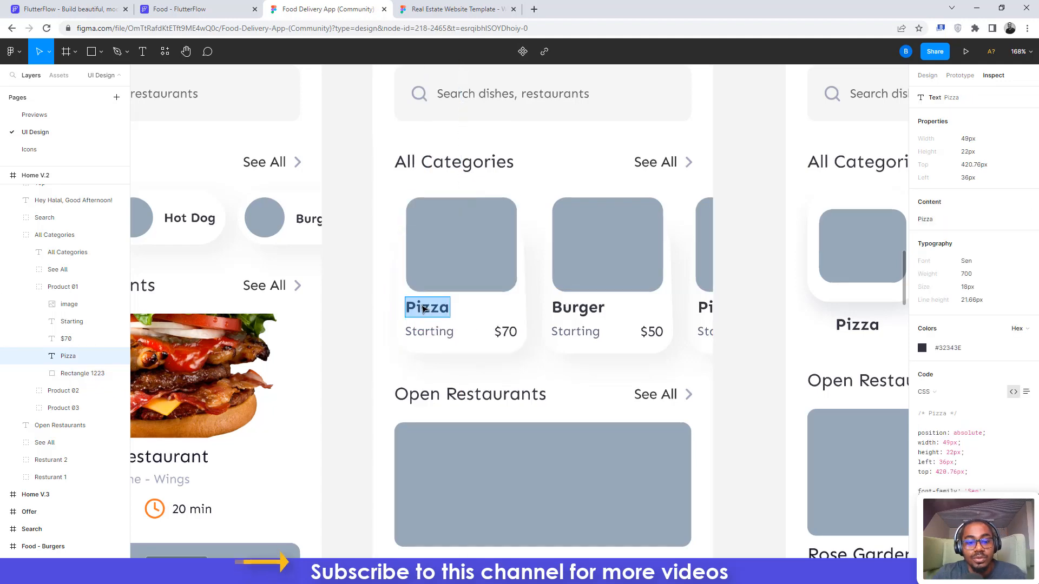
pyautogui.click(198, 5)
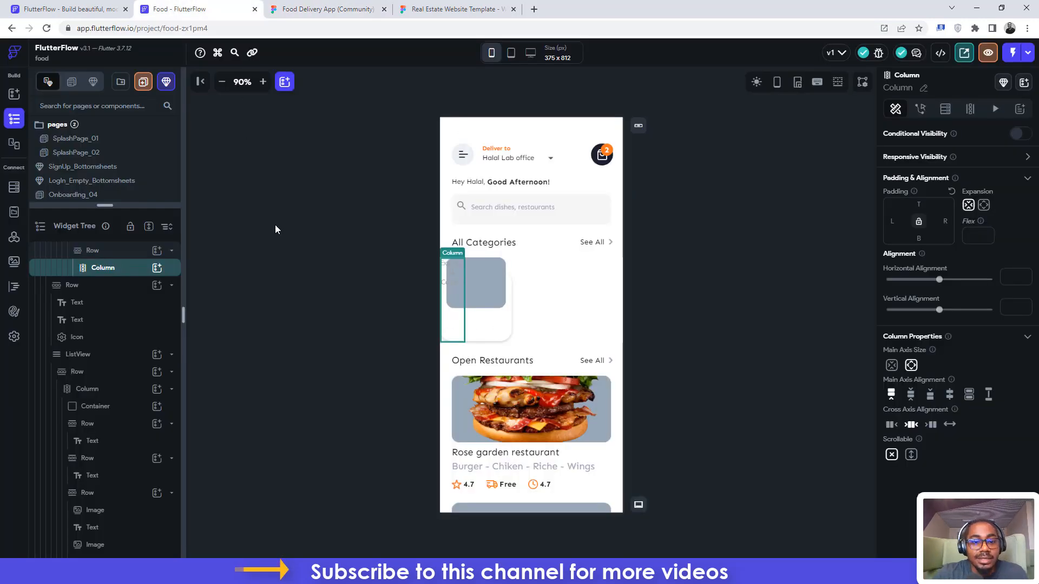
pyautogui.click(156, 268)
pyautogui.click(314, 330)
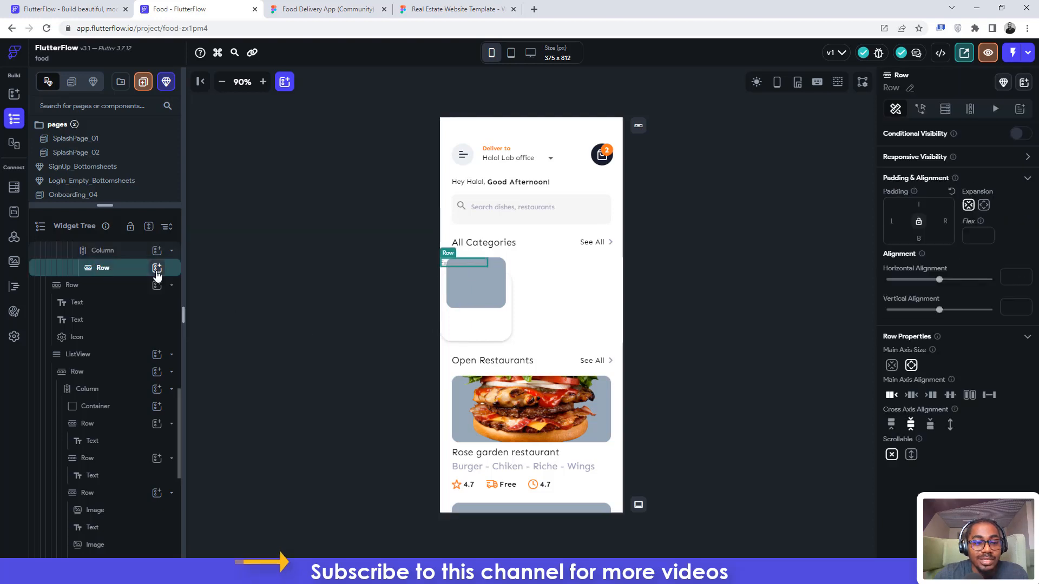
# Add a Text widget to the nested Row and set its text to "Pizza".
pyautogui.click(157, 268)
pyautogui.click(211, 325)
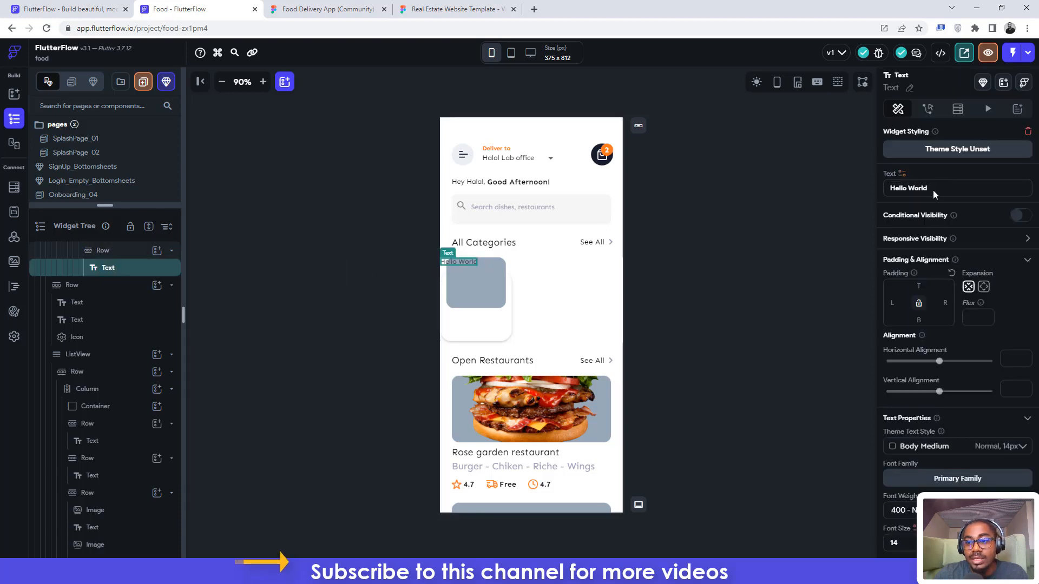
pyautogui.moveTo(929, 189); pyautogui.dragTo(881, 187)
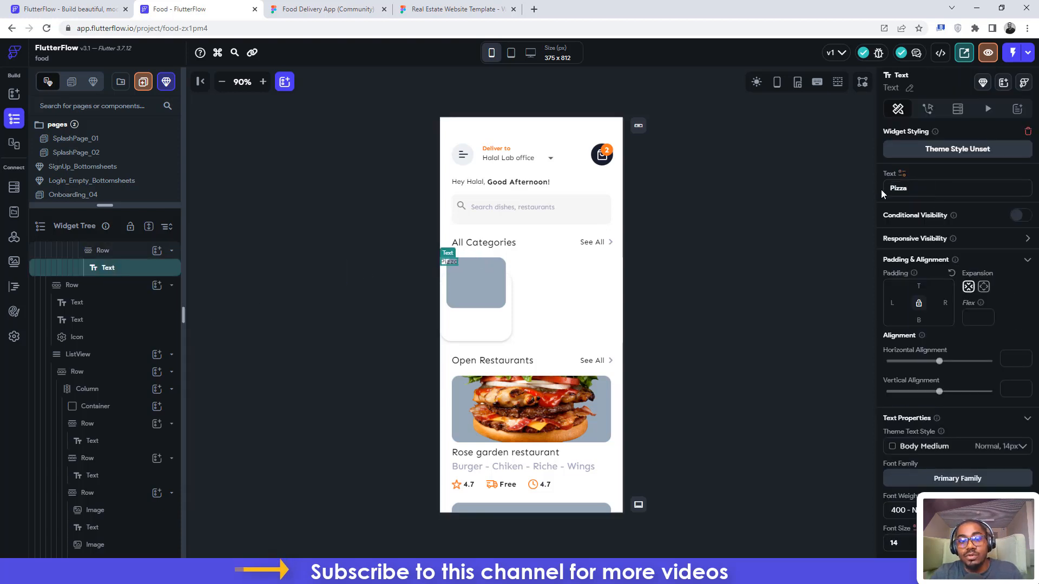
# Check the Pizza label's typography in Figma, and set the Pizza text to font weight 700 - Bold and size 18 in FlutterFlow.
pyautogui.click(324, 9)
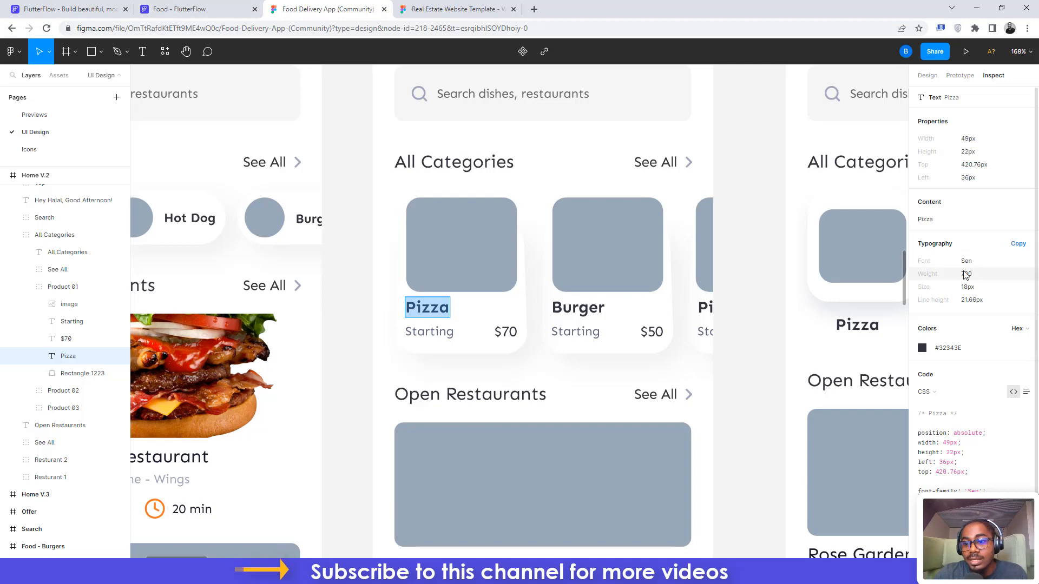
pyautogui.click(193, 7)
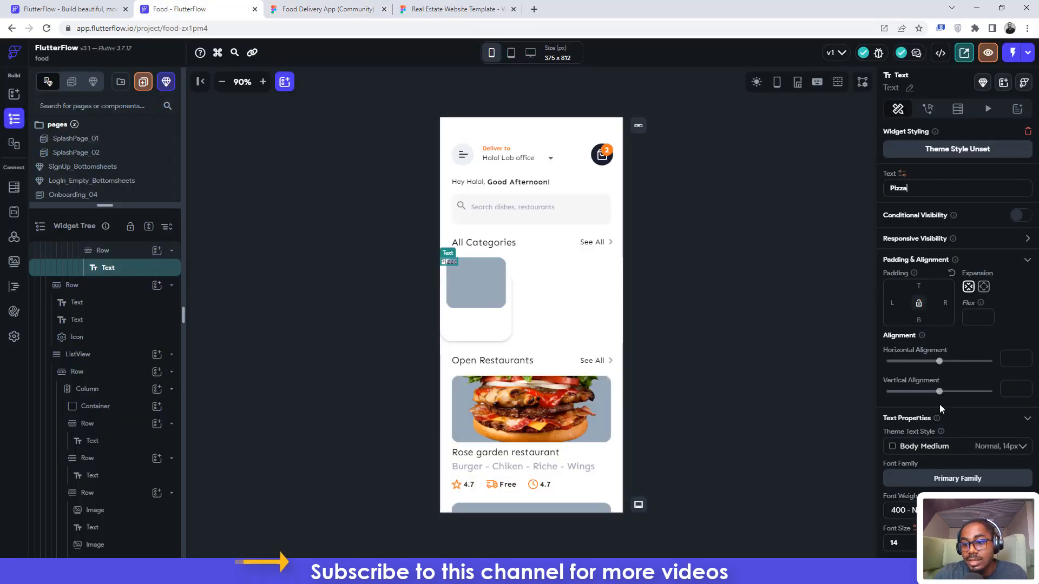
pyautogui.scroll(-2, 939, 423)
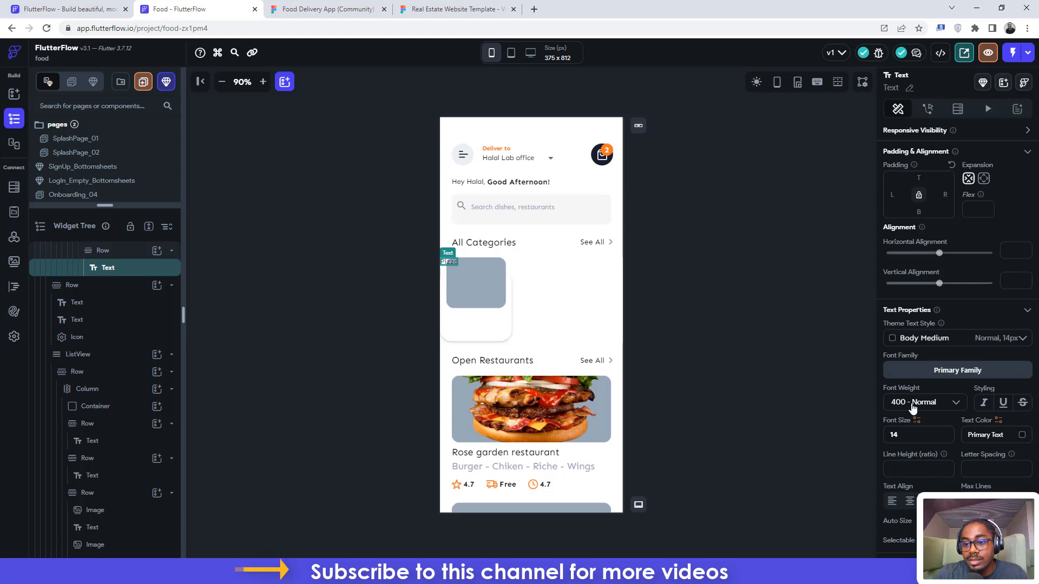
pyautogui.click(911, 406)
pyautogui.click(911, 469)
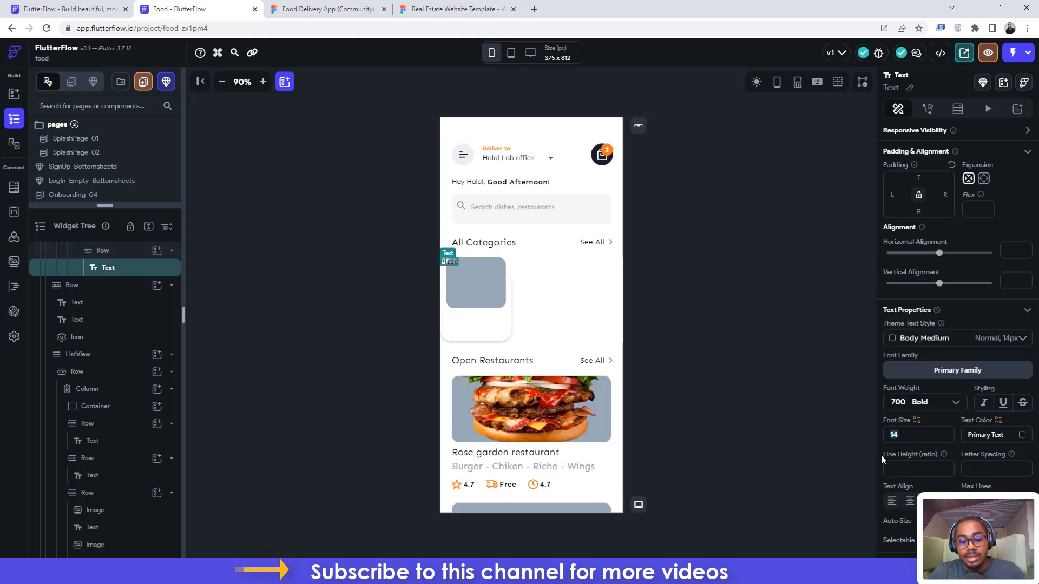
pyautogui.write('18')
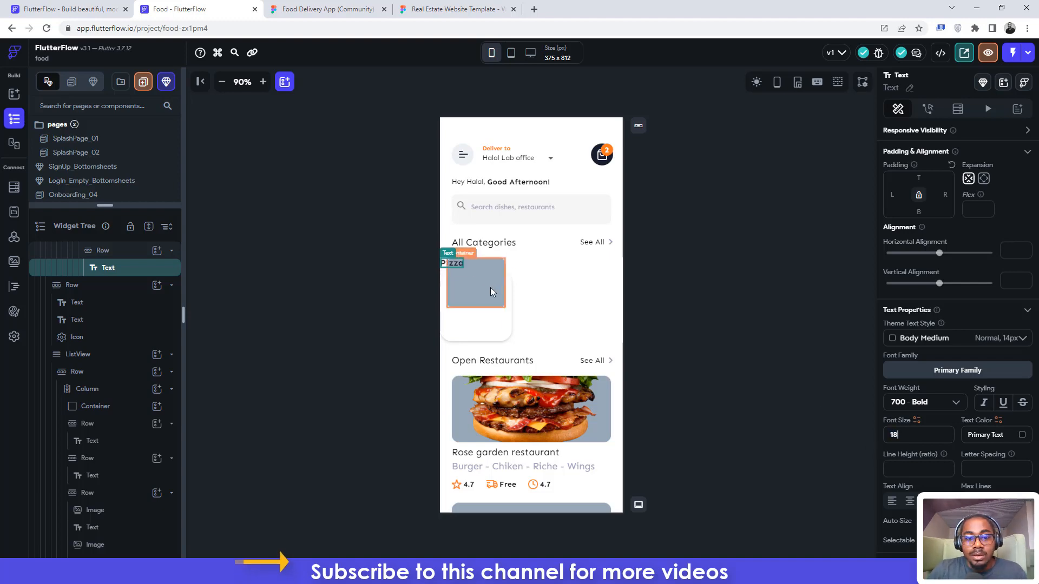
# Compare with the Figma card, and duplicate the nested Row holding the Pizza text within the Column in FlutterFlow.
pyautogui.click(285, 6)
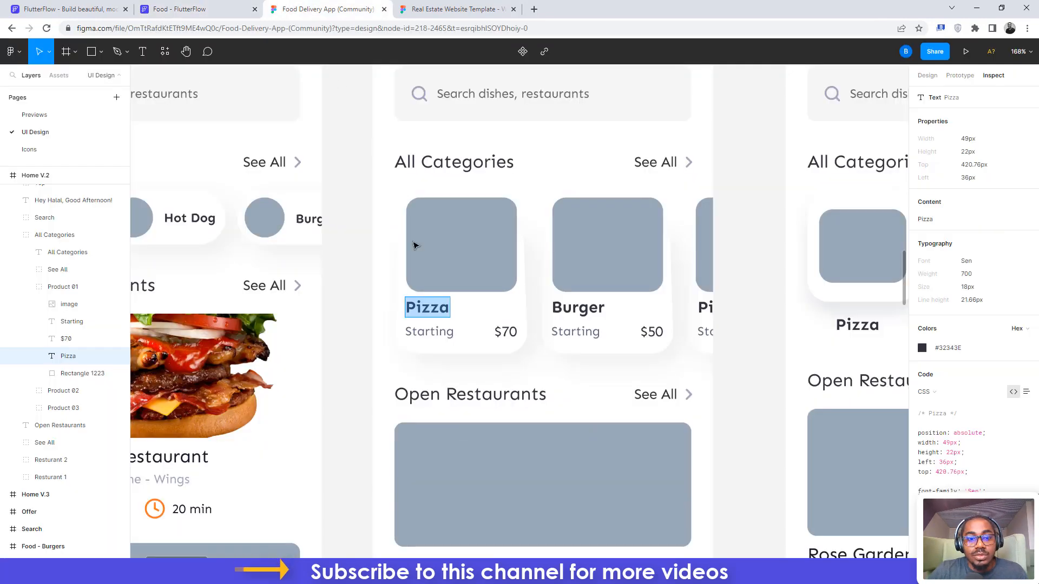
pyautogui.click(179, 8)
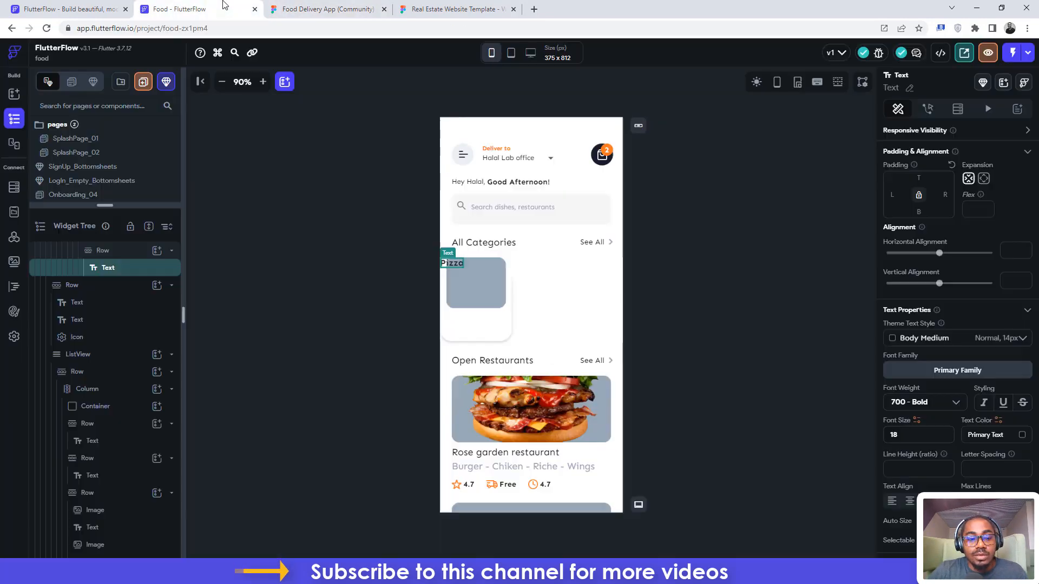
pyautogui.click(101, 252)
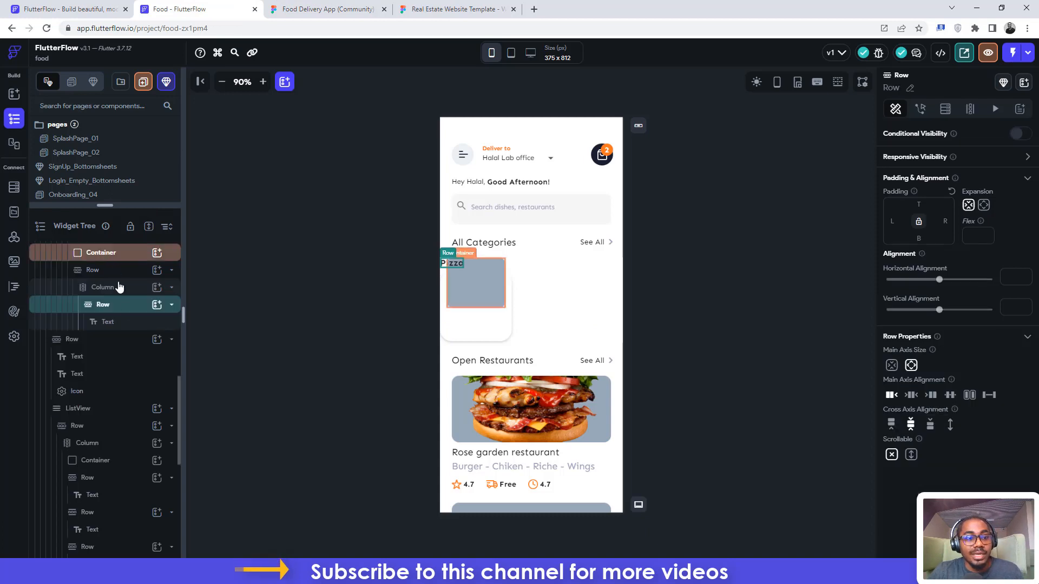
pyautogui.hotkey('ctrl', 'd')
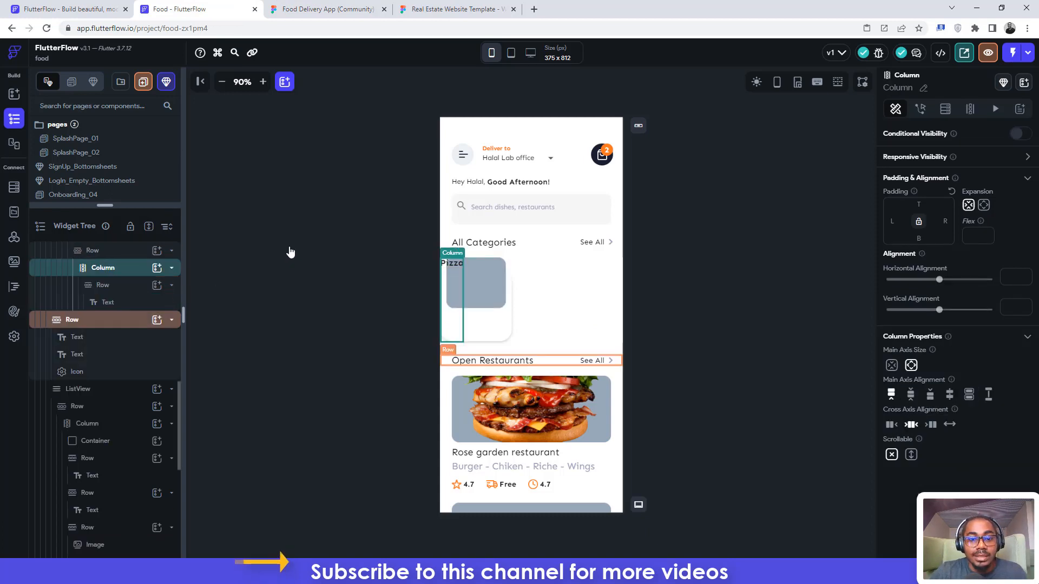
# Inspect the label below Pizza in Figma, and change the duplicated text in FlutterFlow to "Starting".
pyautogui.click(327, 9)
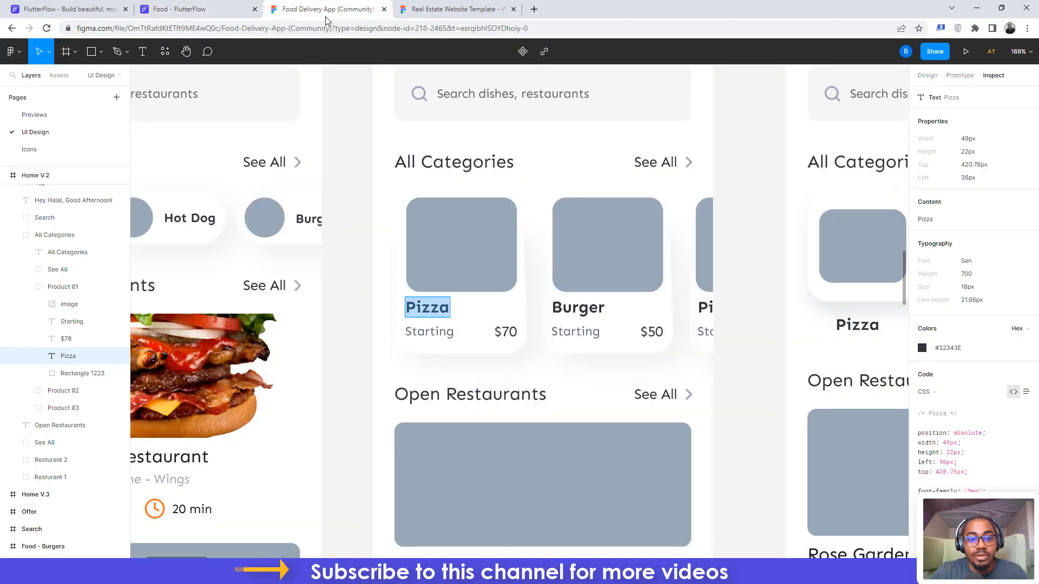
pyautogui.click(427, 328)
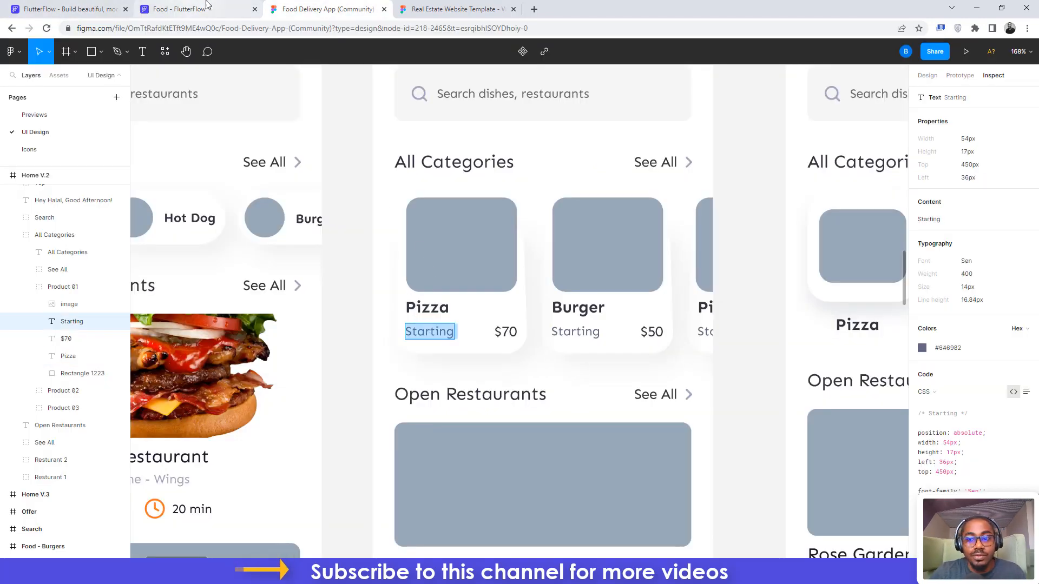
pyautogui.click(178, 10)
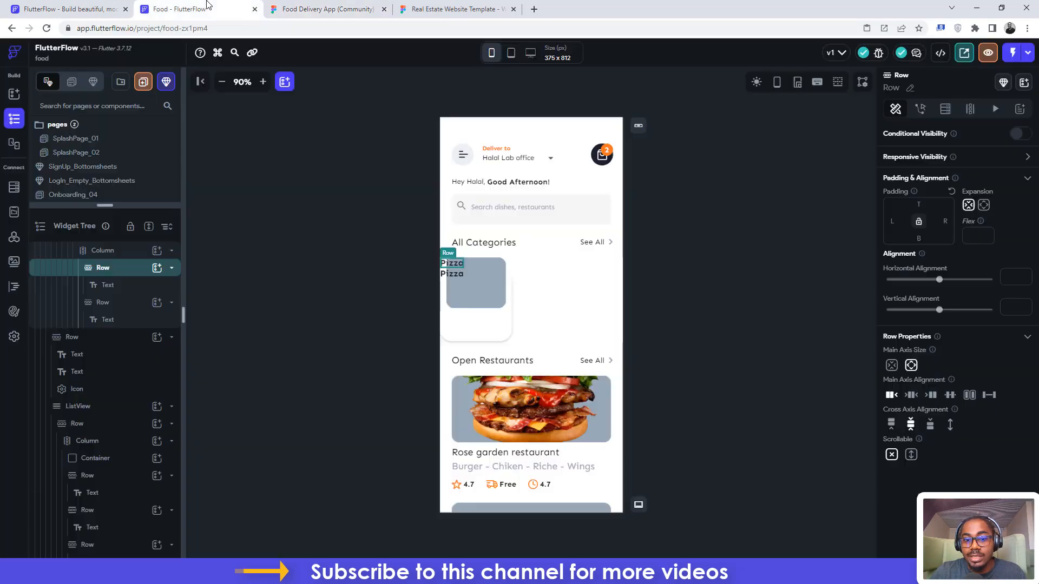
pyautogui.click(454, 277)
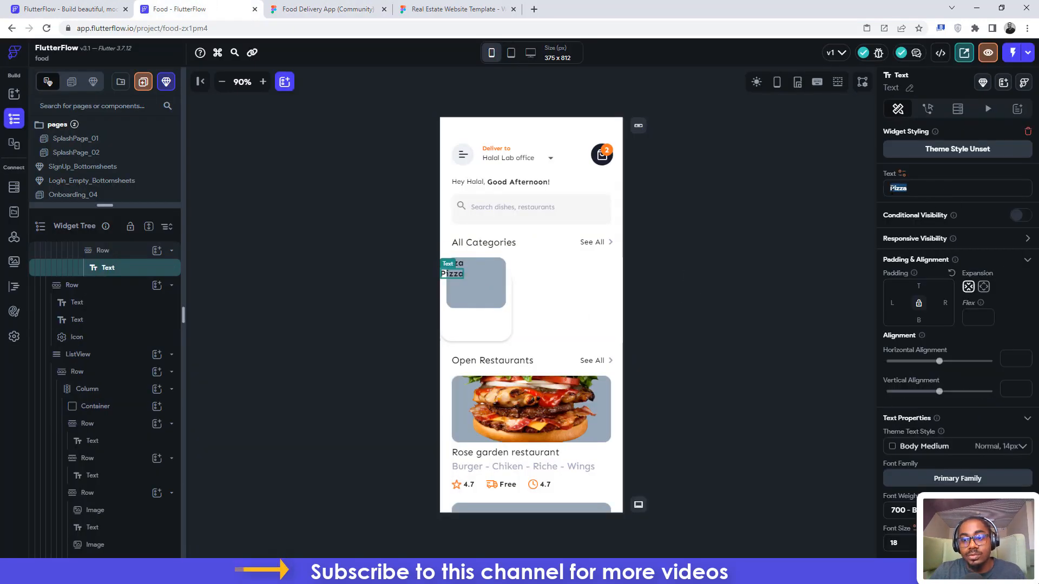
pyautogui.write('Starting')
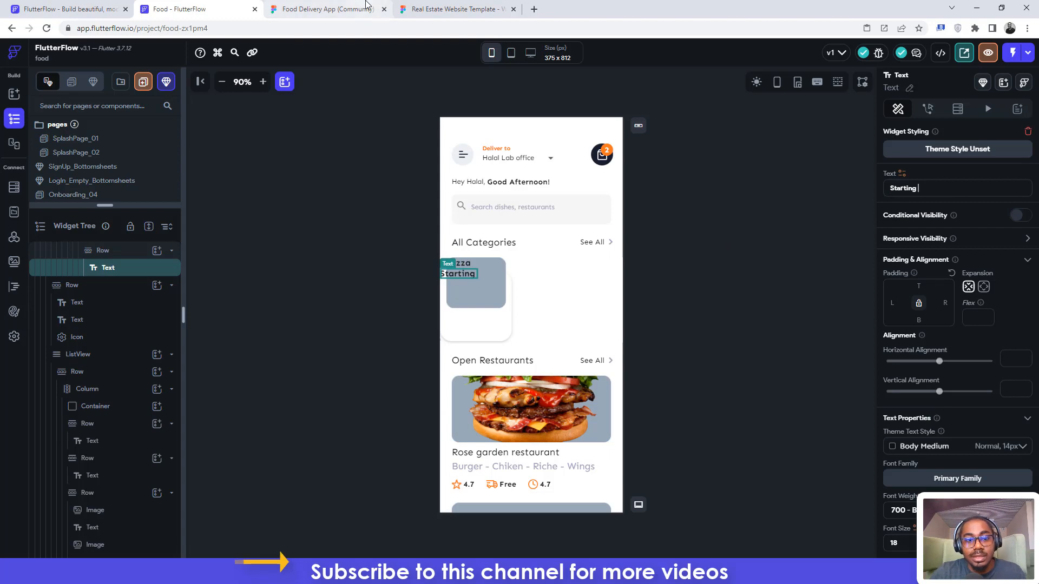
# Copy the Starting label's colour from Figma, and set the Starting text's color to #646982 in FlutterFlow.
pyautogui.click(340, 6)
pyautogui.click(948, 348)
pyautogui.click(233, 6)
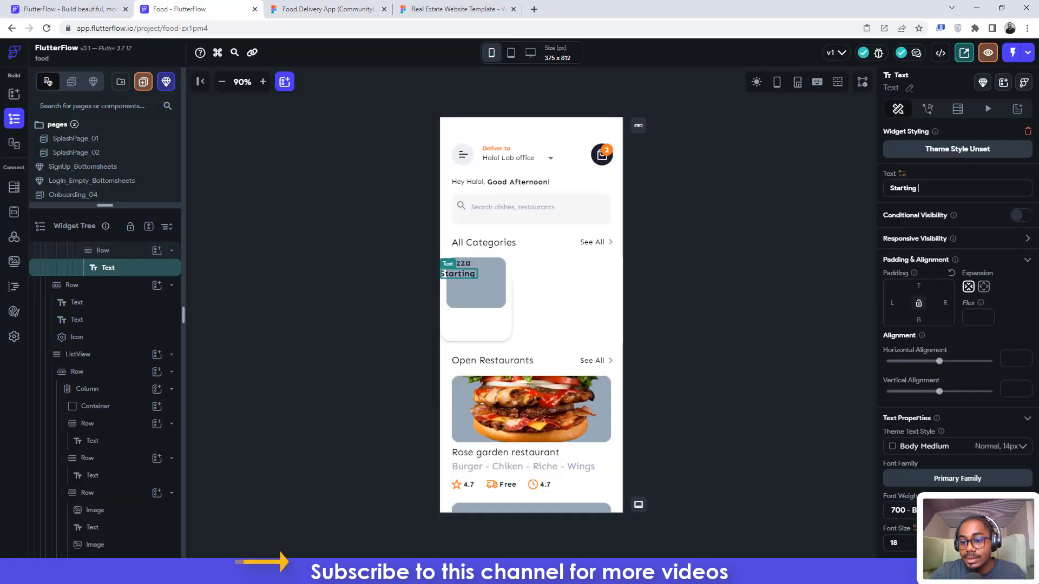
pyautogui.scroll(-3, 941, 401)
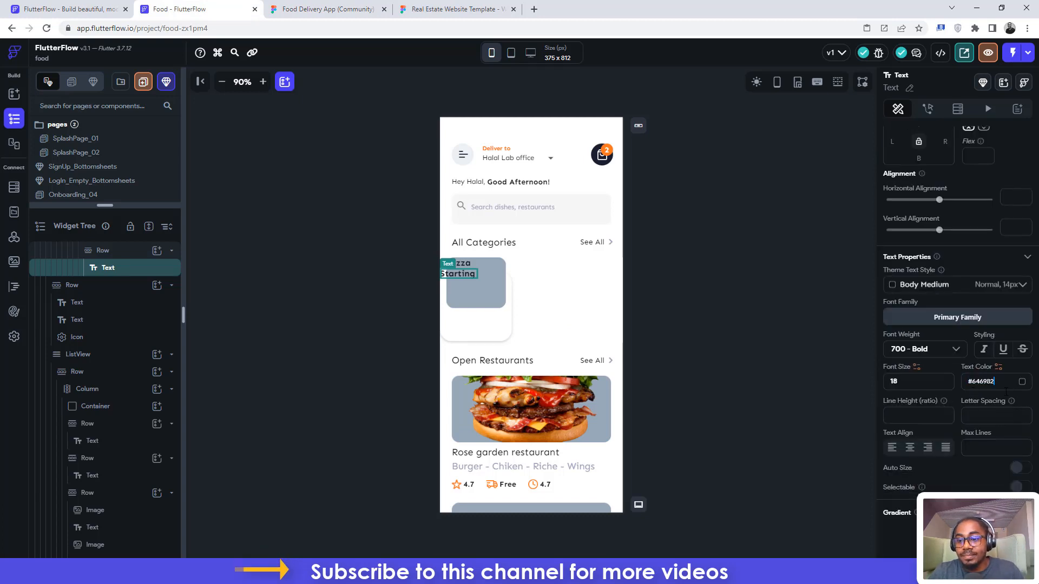
pyautogui.click(748, 305)
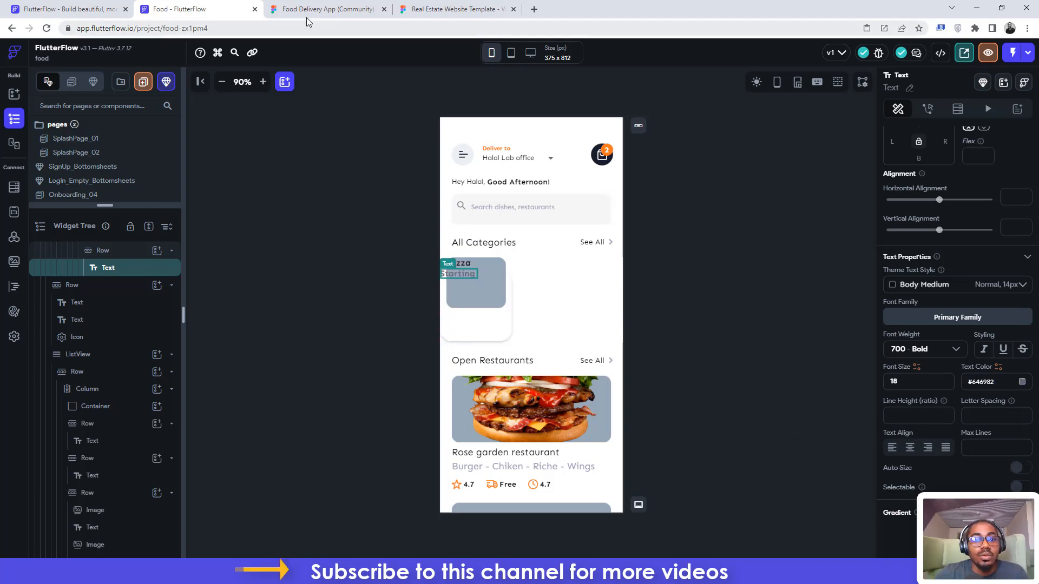
# Check the label alignment in Figma, and set the Column's cross axis alignment to start in FlutterFlow.
pyautogui.scroll(1, 108, 271)
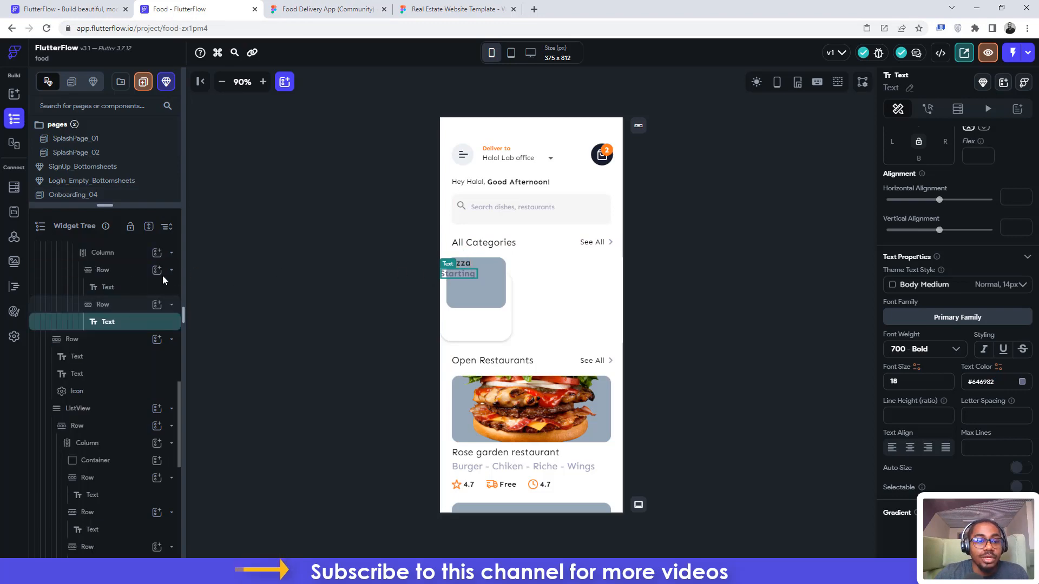
pyautogui.click(100, 253)
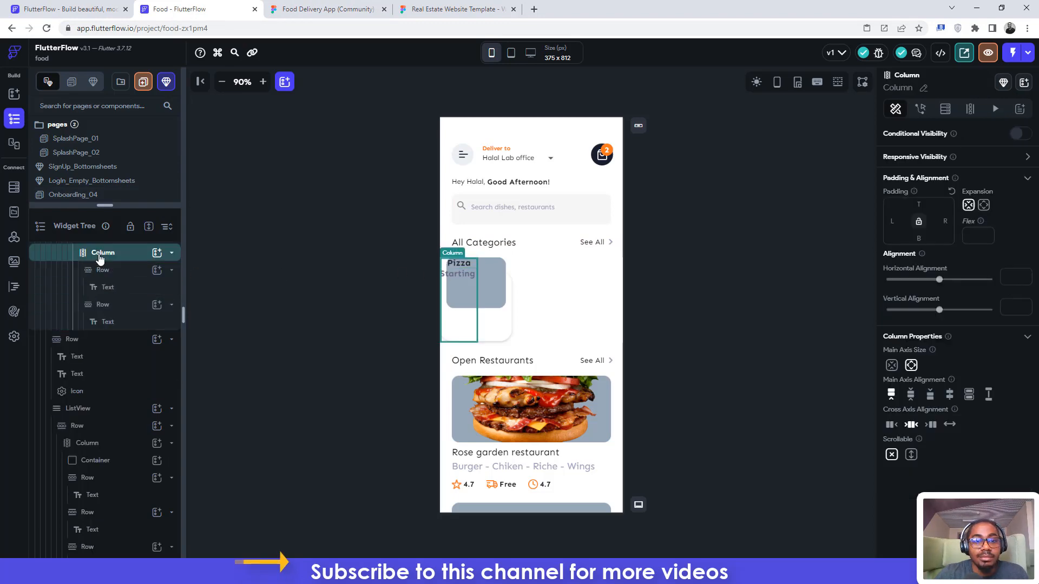
pyautogui.click(302, 8)
pyautogui.click(238, 6)
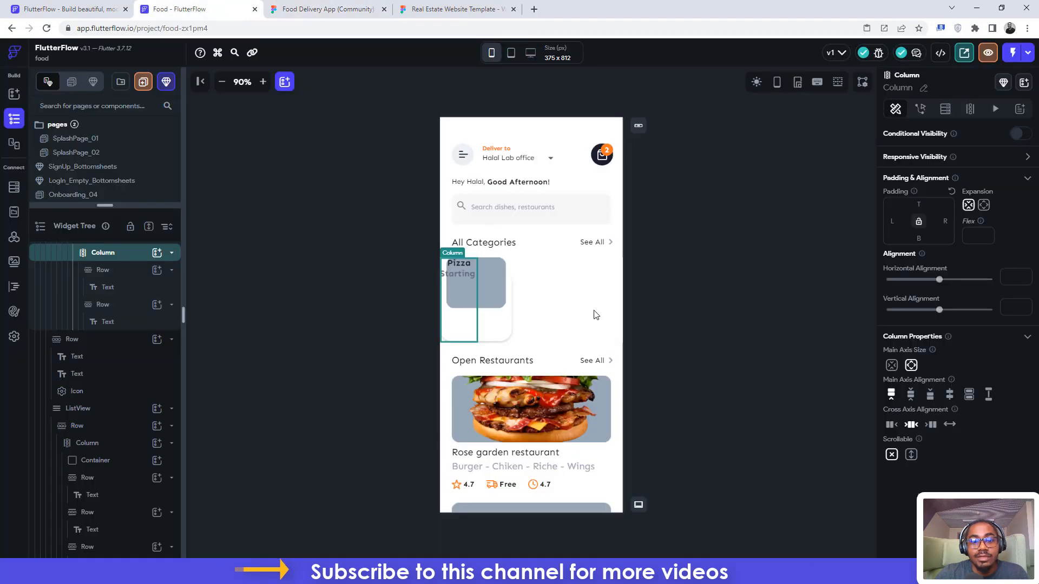
pyautogui.click(891, 425)
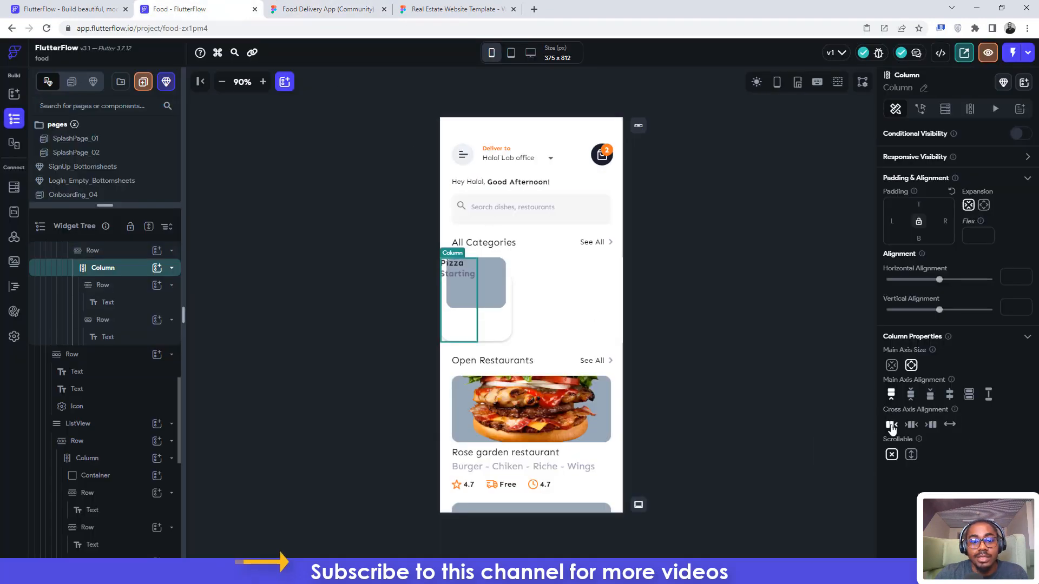
pyautogui.scroll(1, 112, 297)
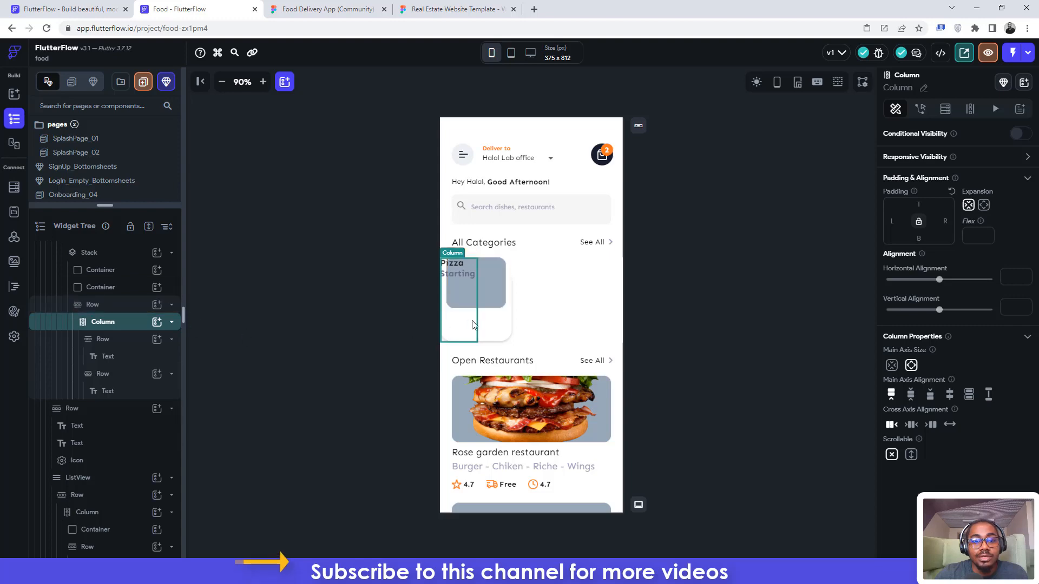
# Measure the Pizza label's offset within its card in Figma, and set the label Row's top padding to 81 in FlutterFlow.
pyautogui.click(328, 9)
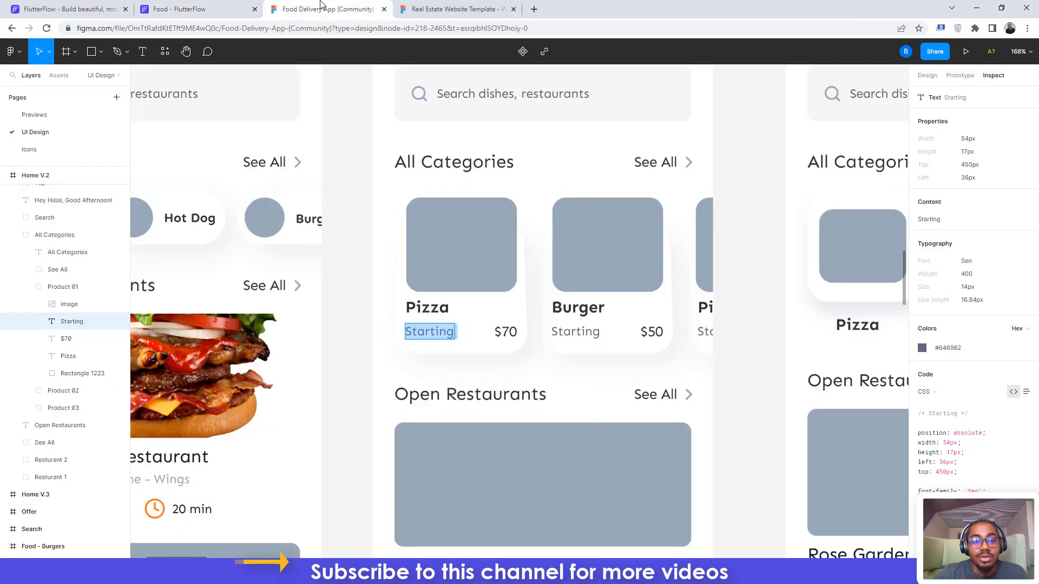
pyautogui.click(228, 9)
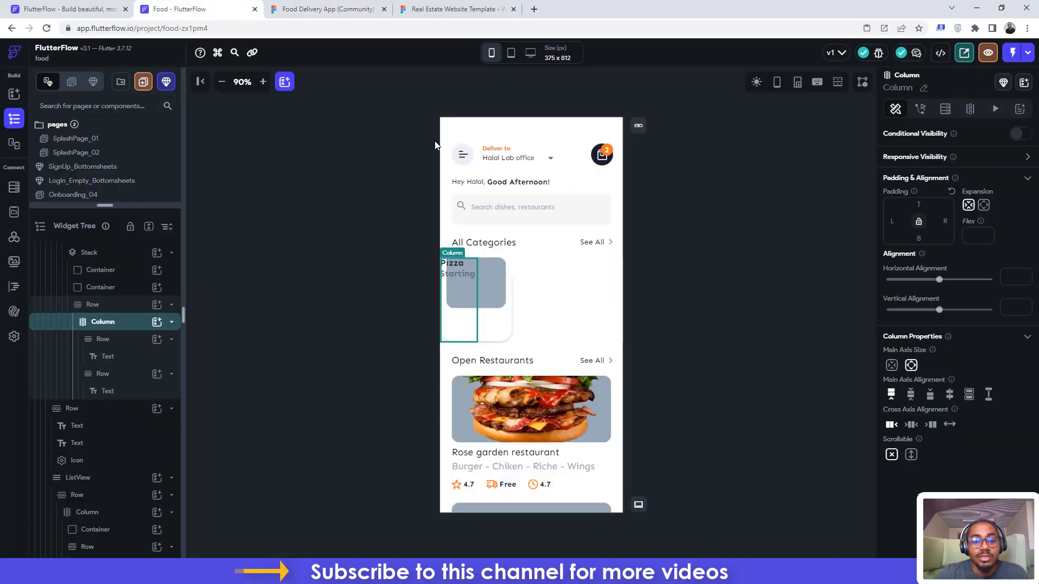
pyautogui.click(301, 9)
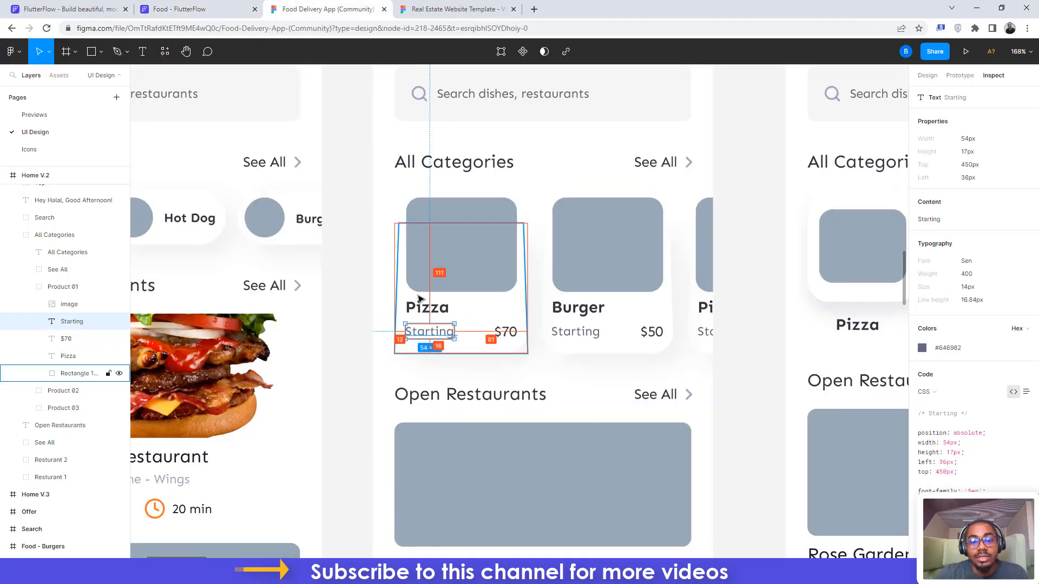
pyautogui.click(427, 312)
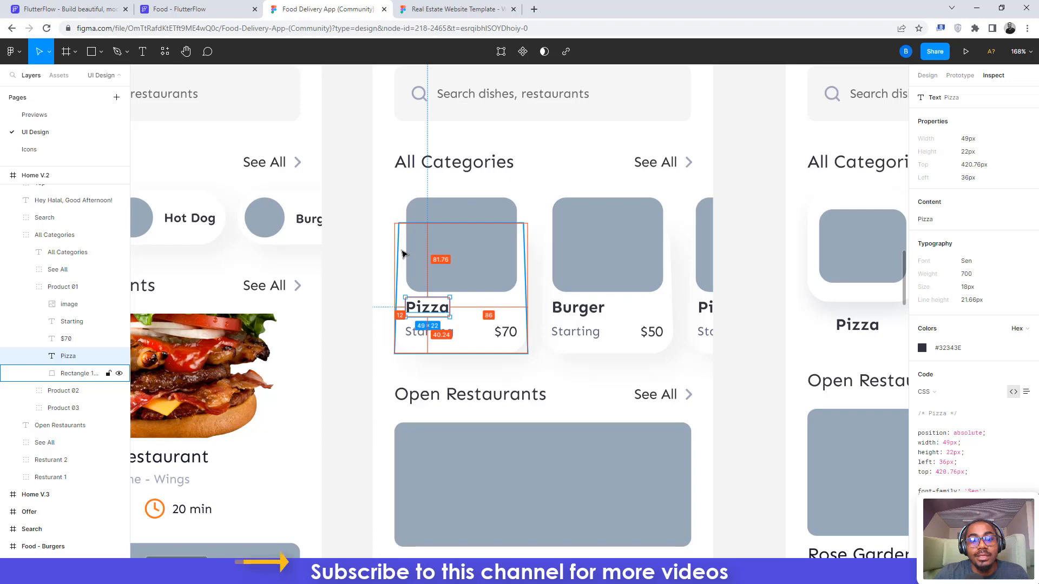
pyautogui.hotkey('ctrl', 'shift', 'Tab')
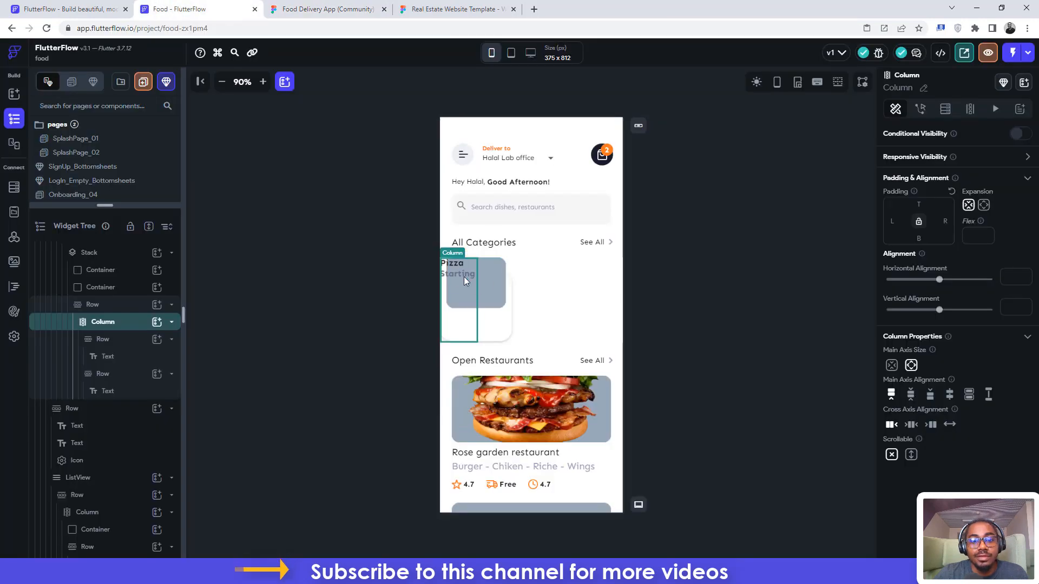
pyautogui.click(92, 306)
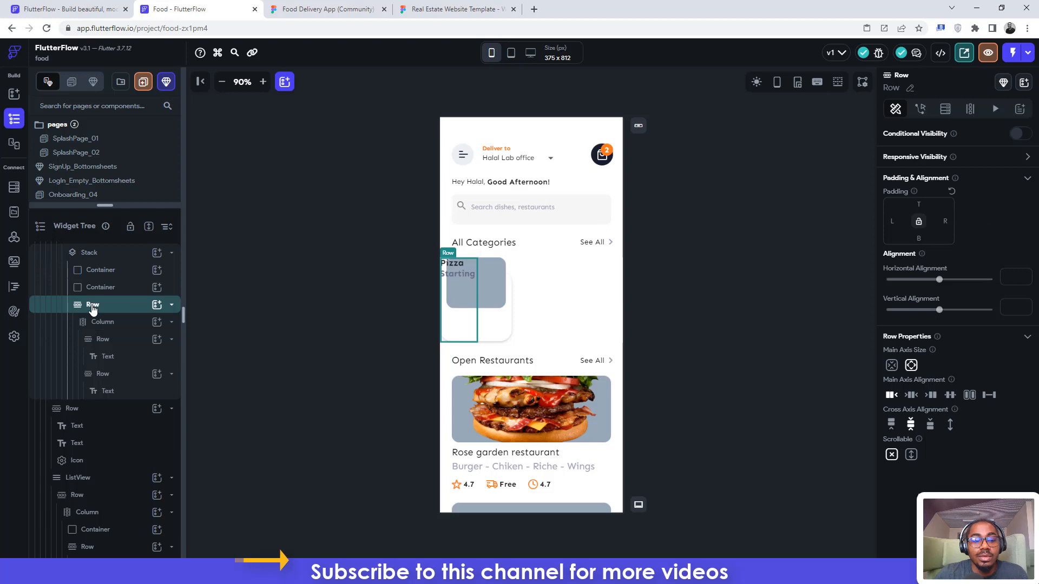
pyautogui.click(918, 204)
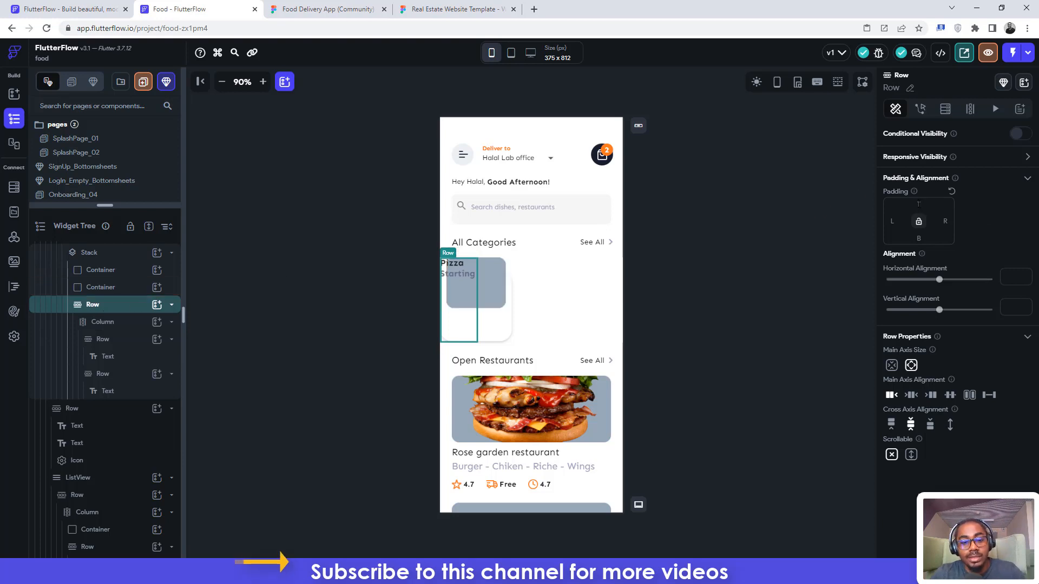
pyautogui.write('81')
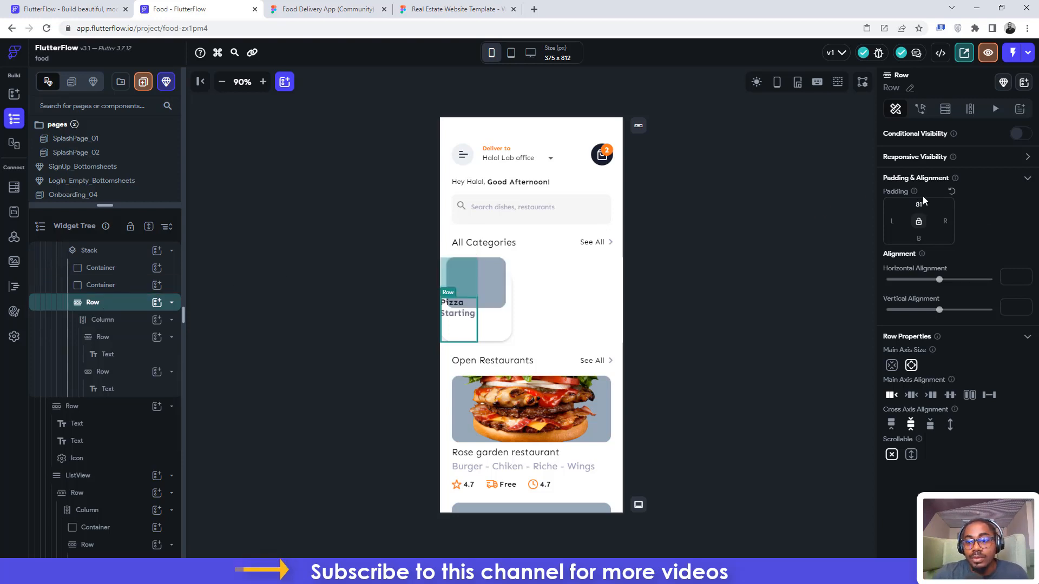
# Compare the label position with the Figma card, and set the label Row's top padding to 109 in FlutterFlow.
pyautogui.click(324, 9)
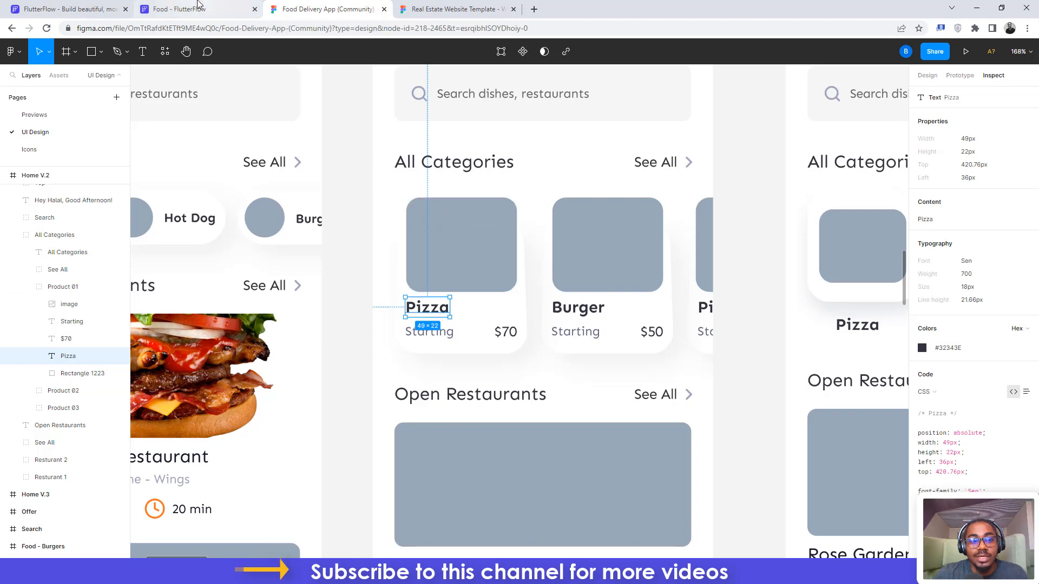
pyautogui.click(197, 5)
pyautogui.click(927, 206)
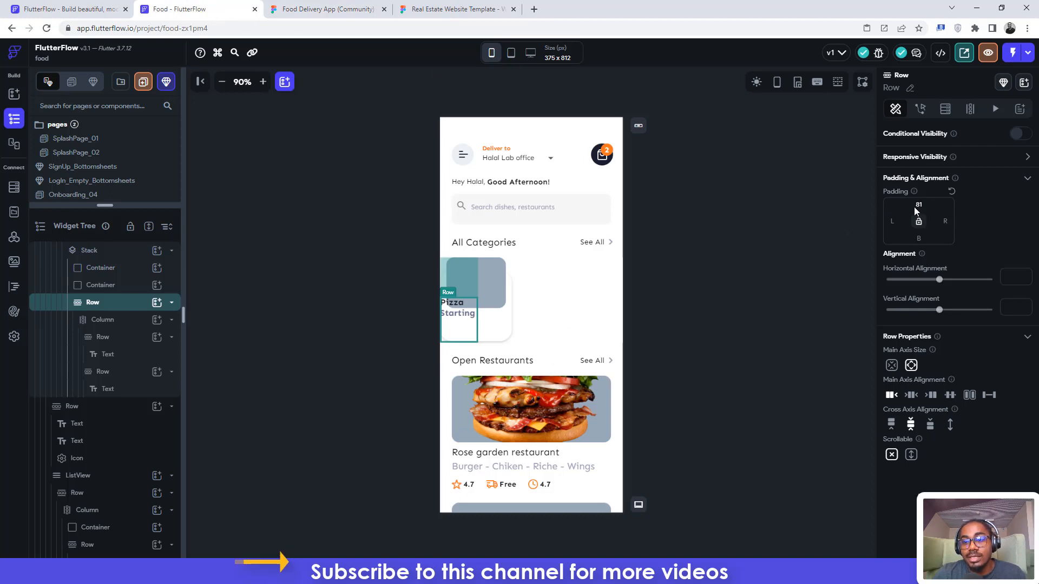
pyautogui.moveTo(919, 205); pyautogui.dragTo(912, 203)
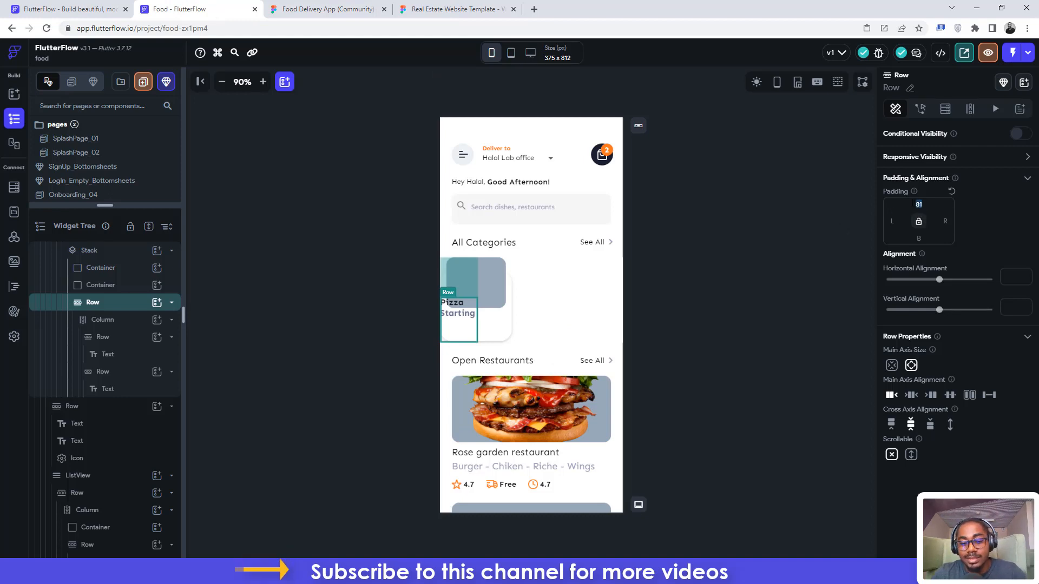
pyautogui.write('109')
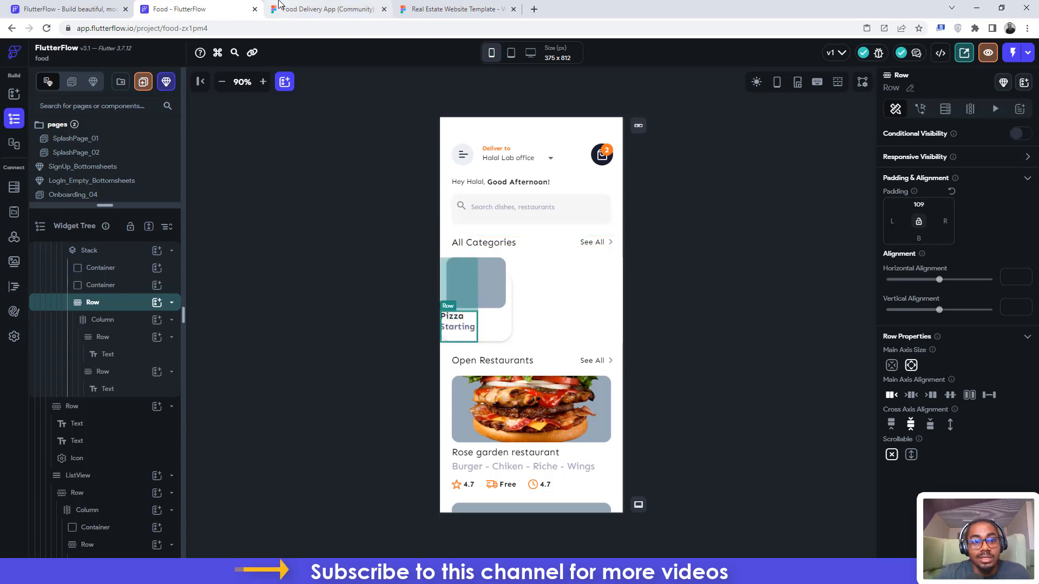
# Check the price placement in Figma, and add a second Column inside the card's label Row in FlutterFlow.
pyautogui.click(279, 7)
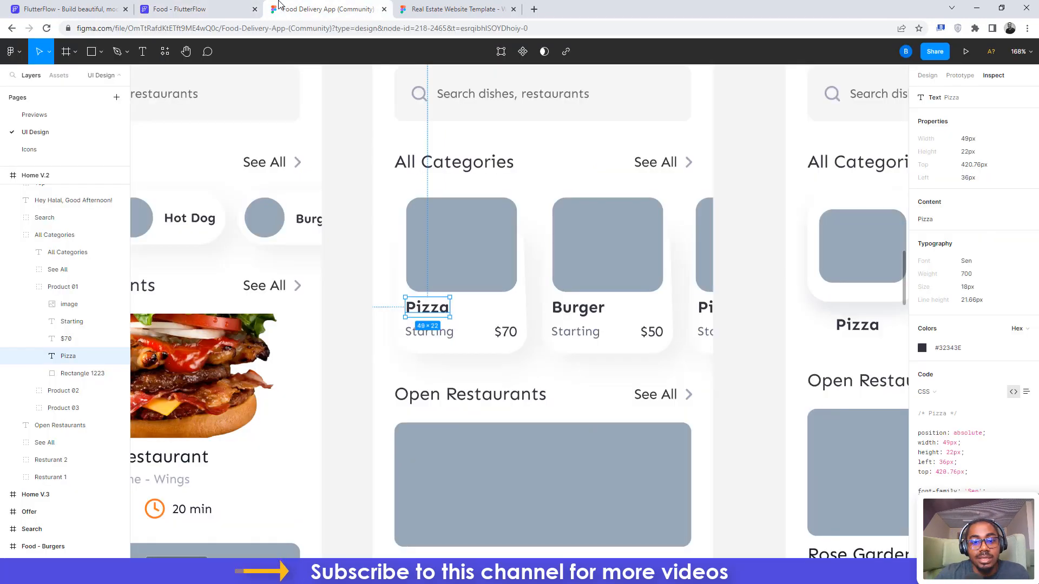
pyautogui.click(234, 7)
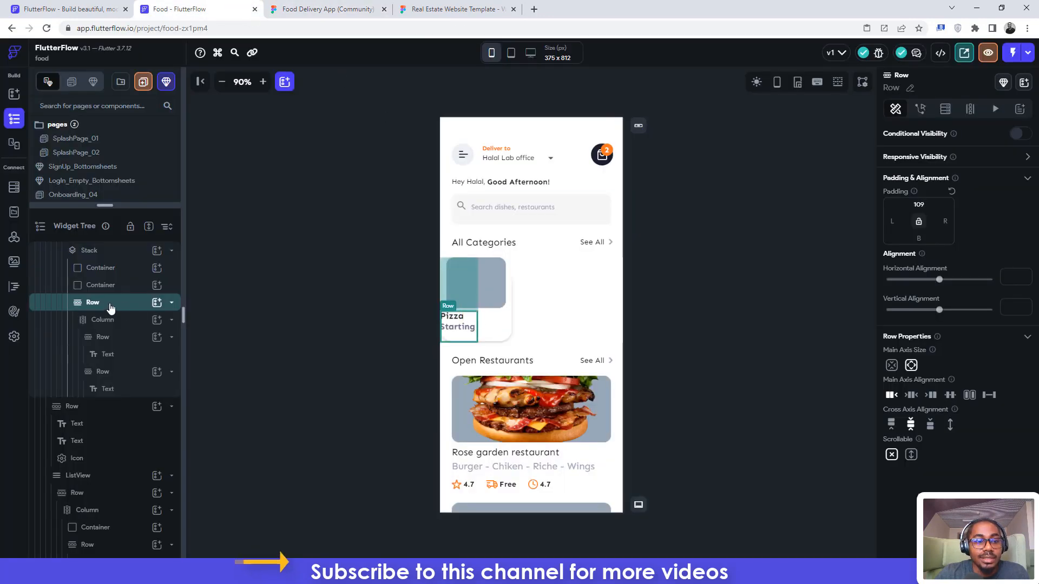
pyautogui.click(157, 304)
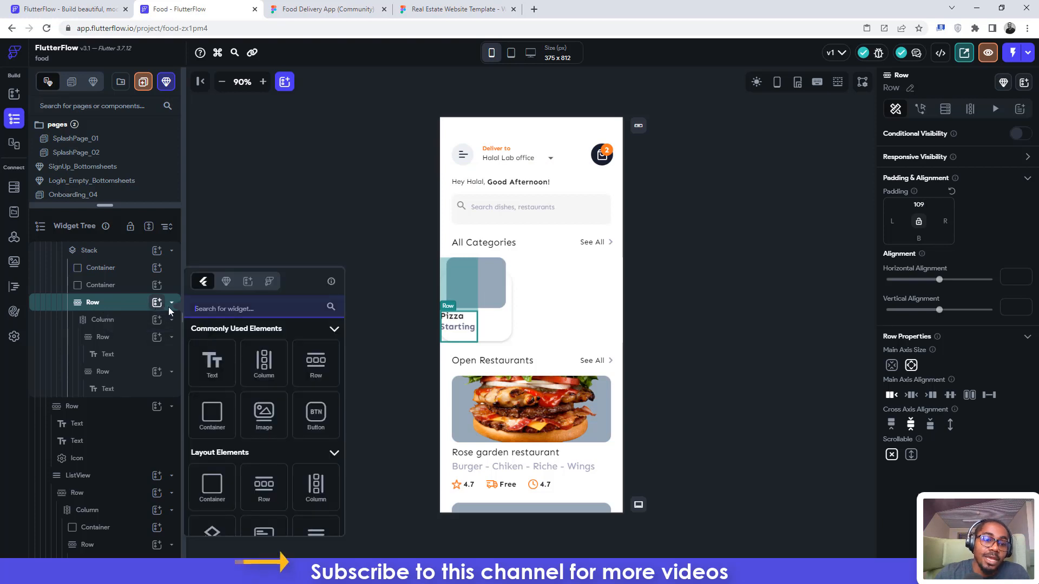
pyautogui.click(264, 362)
pyautogui.click(264, 361)
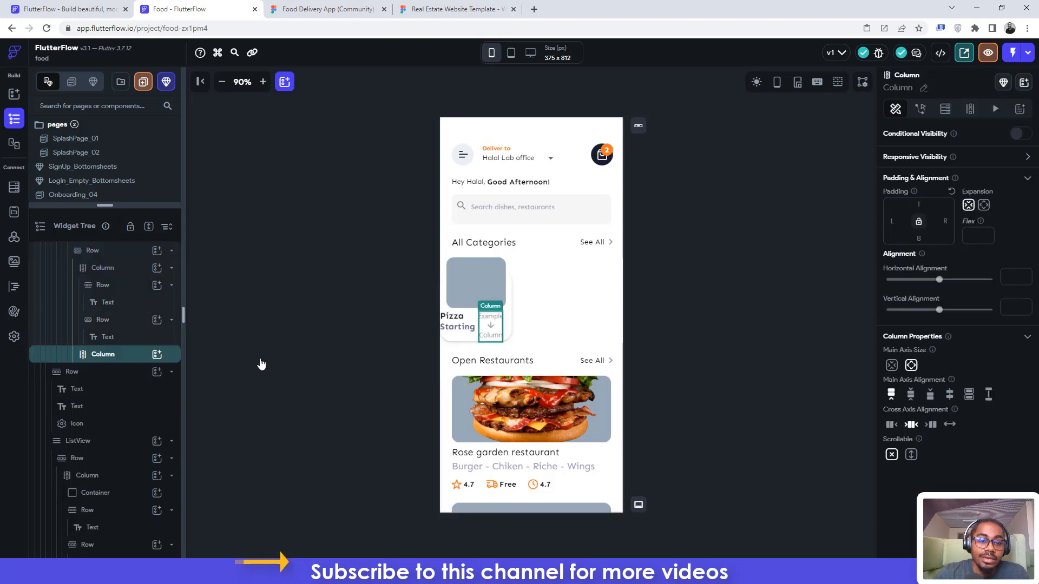
# Add a Row inside the new Column, and place a Text widget in that Row.
pyautogui.click(157, 354)
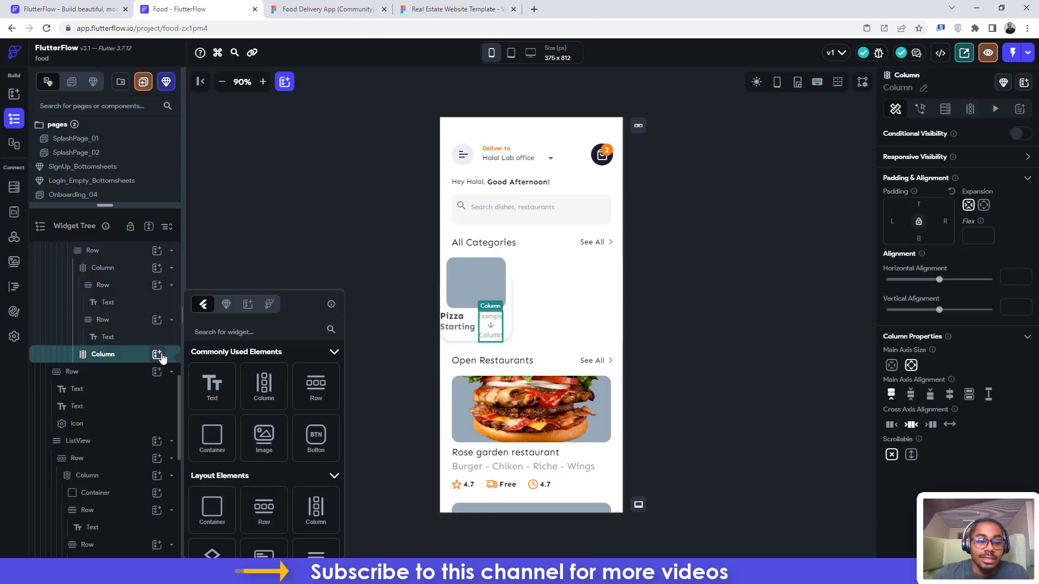
pyautogui.click(313, 395)
pyautogui.click(311, 393)
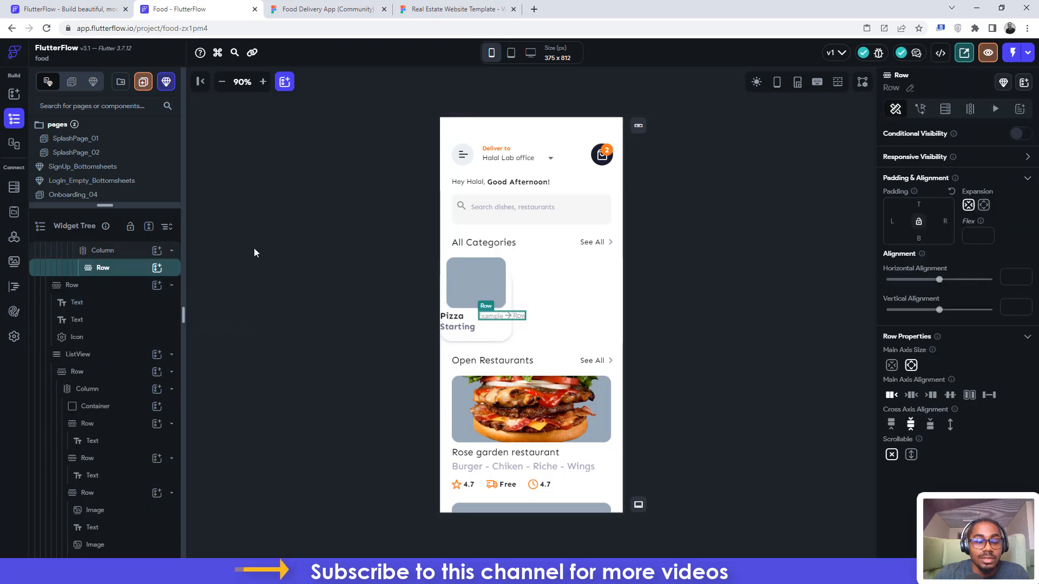
pyautogui.click(157, 268)
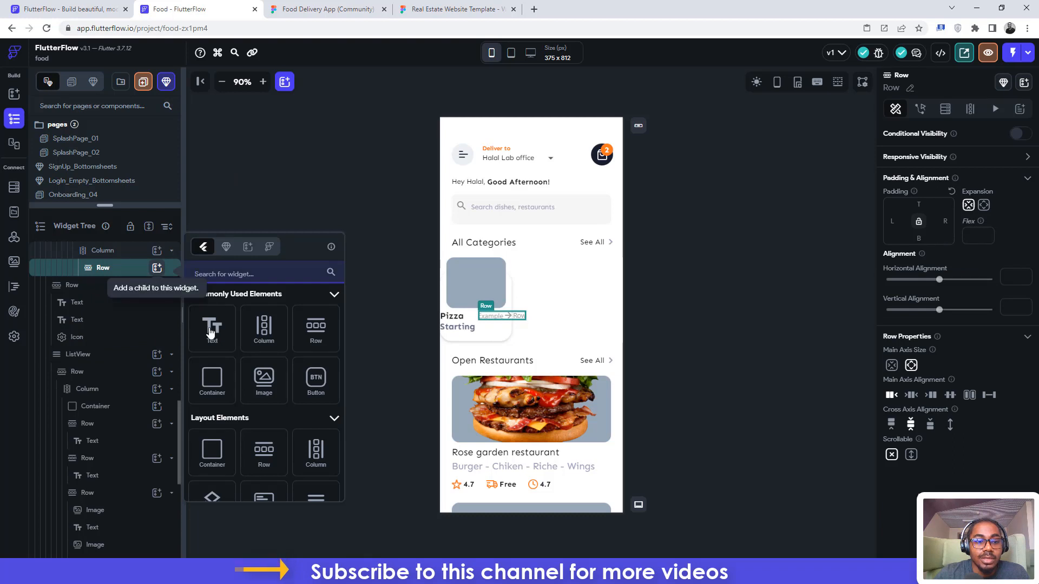
pyautogui.click(211, 327)
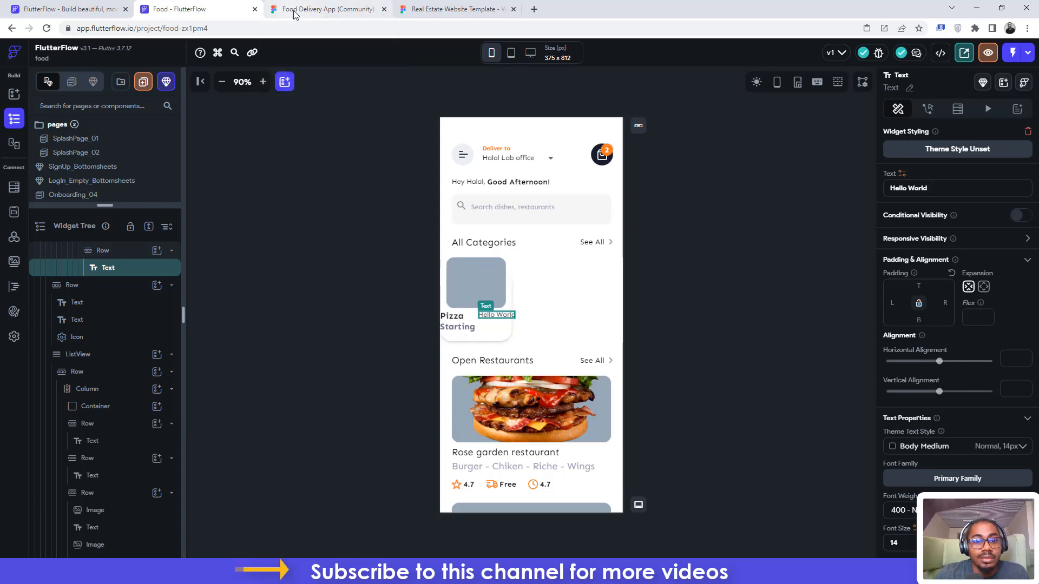
# Inspect the Pizza card's price label in Figma, and set the new Text in FlutterFlow to "$70" with font size 16.
pyautogui.click(324, 10)
pyautogui.press('alt')
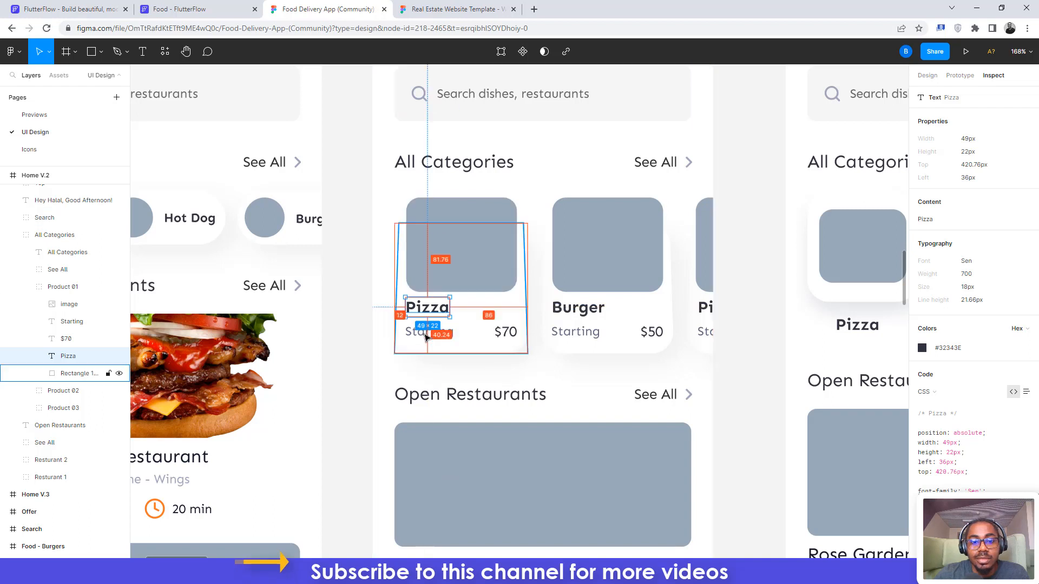
pyautogui.click(499, 333)
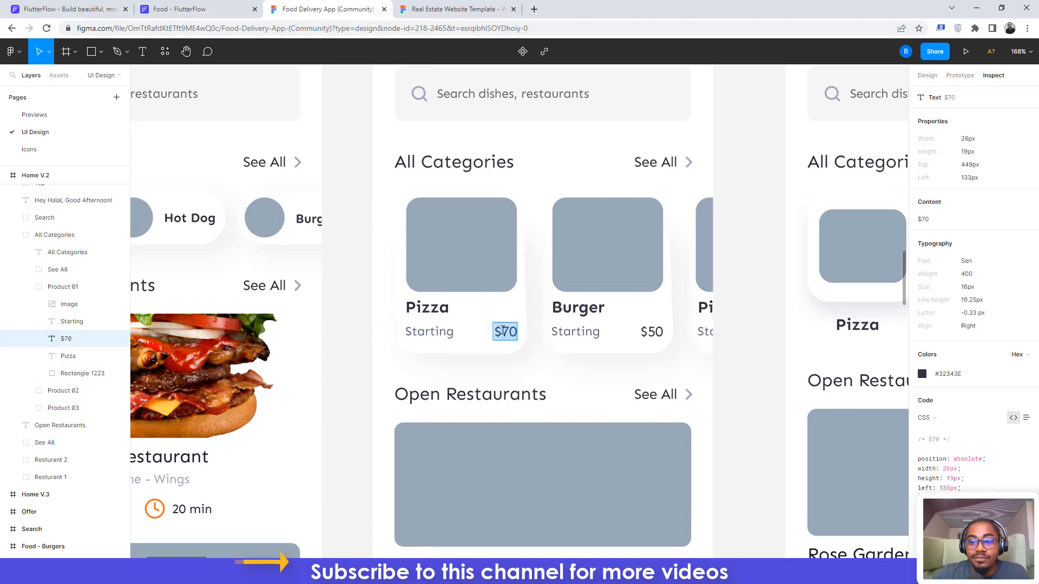
pyautogui.click(211, 10)
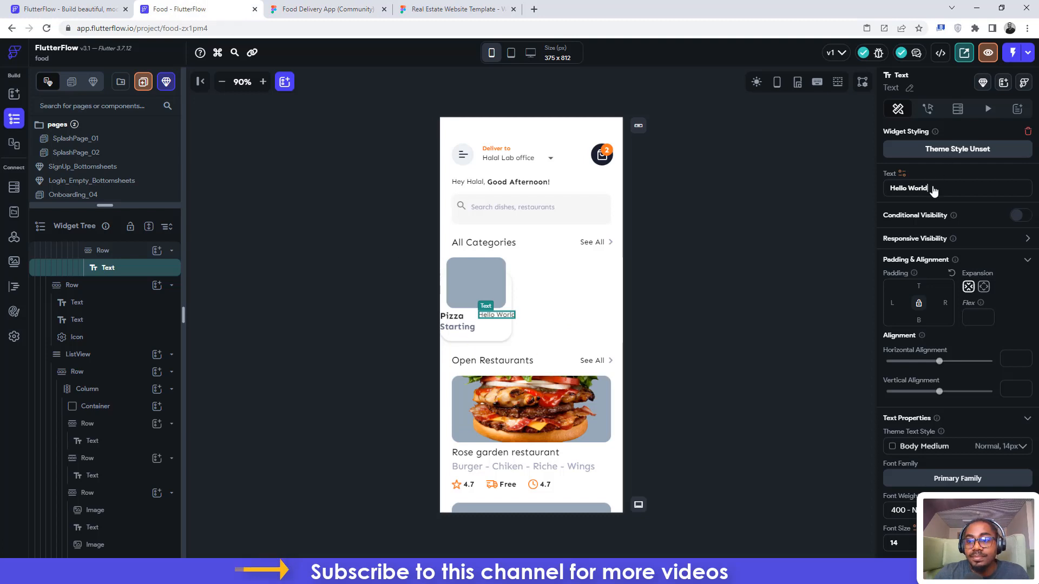
pyautogui.moveTo(933, 193); pyautogui.dragTo(890, 193)
pyautogui.write('$70')
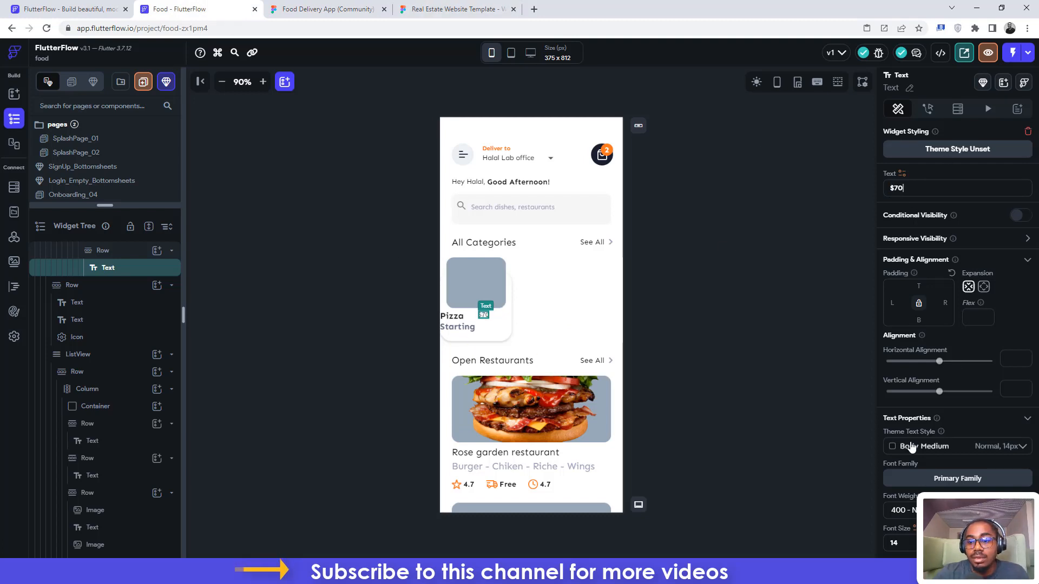
pyautogui.scroll(-1, 910, 447)
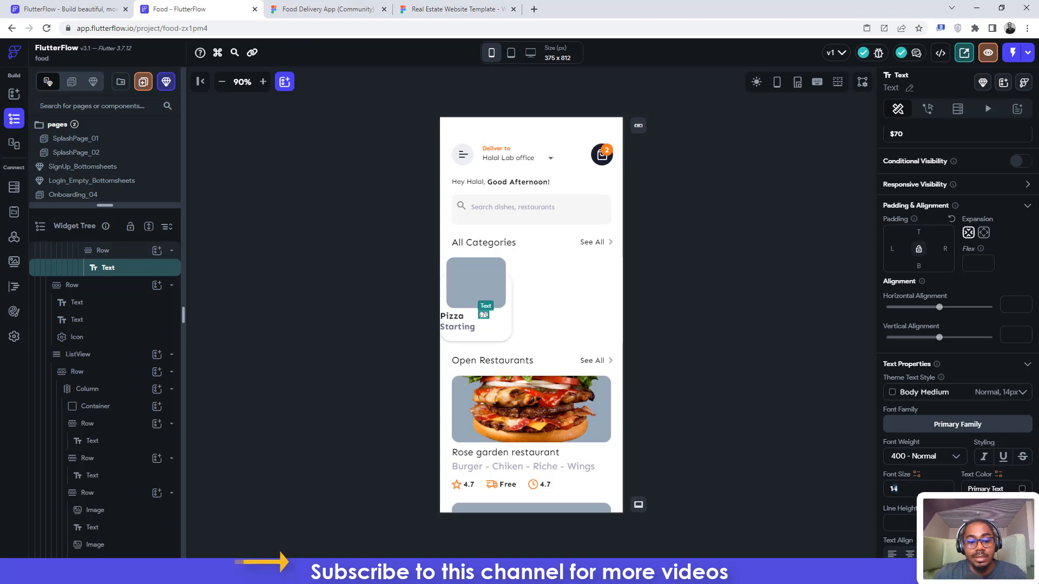
pyautogui.write('6')
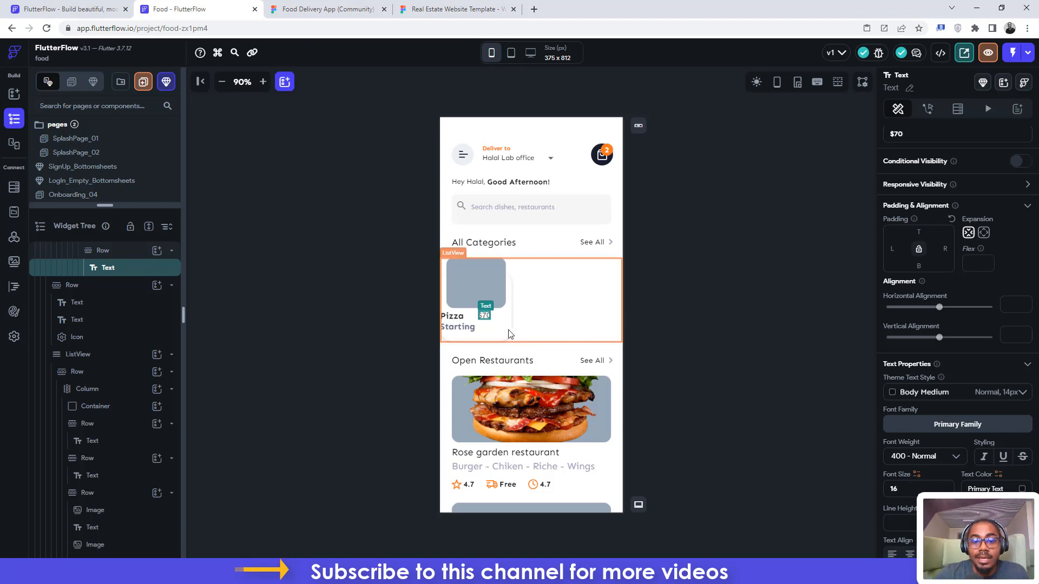
# Set the $70 Column's main axis alignment to end, and compare the price position with the Figma card.
pyautogui.click(486, 333)
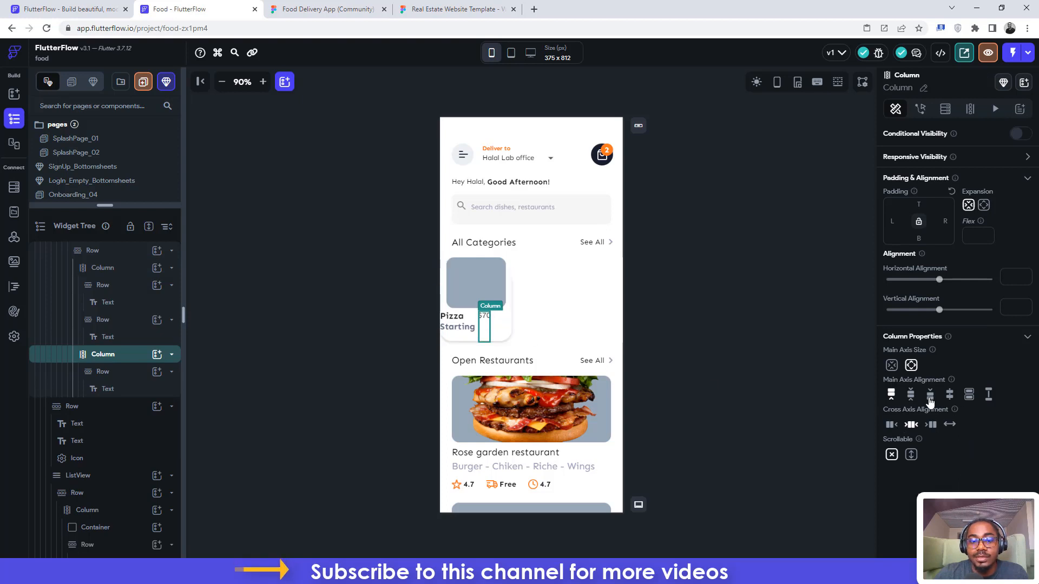
pyautogui.click(930, 398)
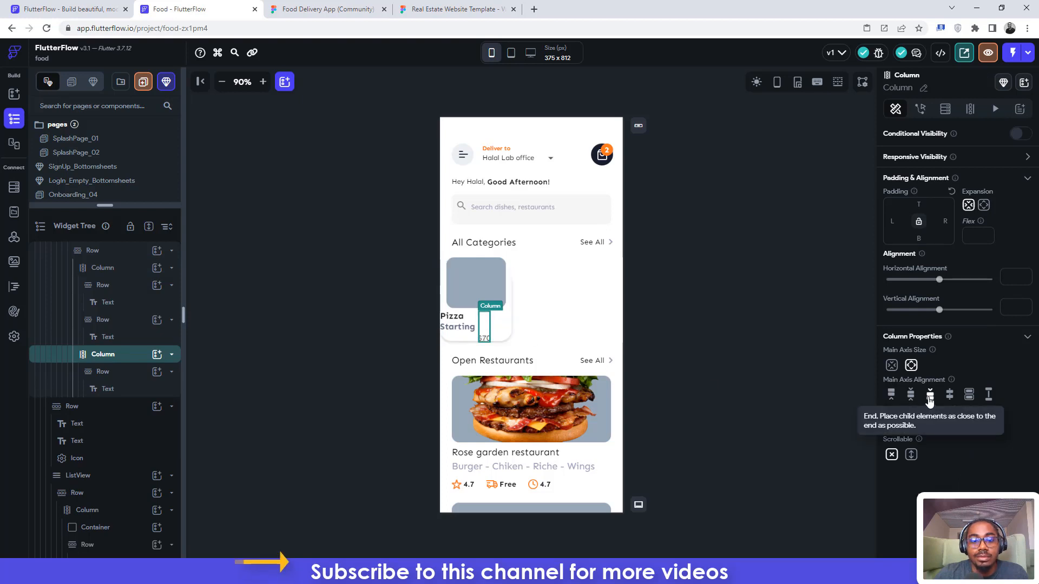
pyautogui.click(297, 6)
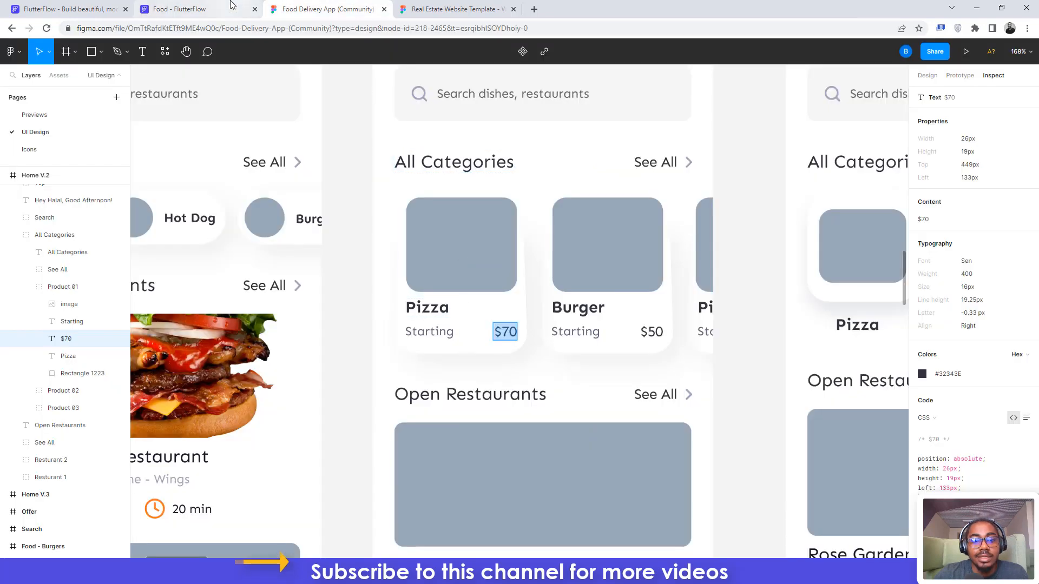
pyautogui.click(231, 5)
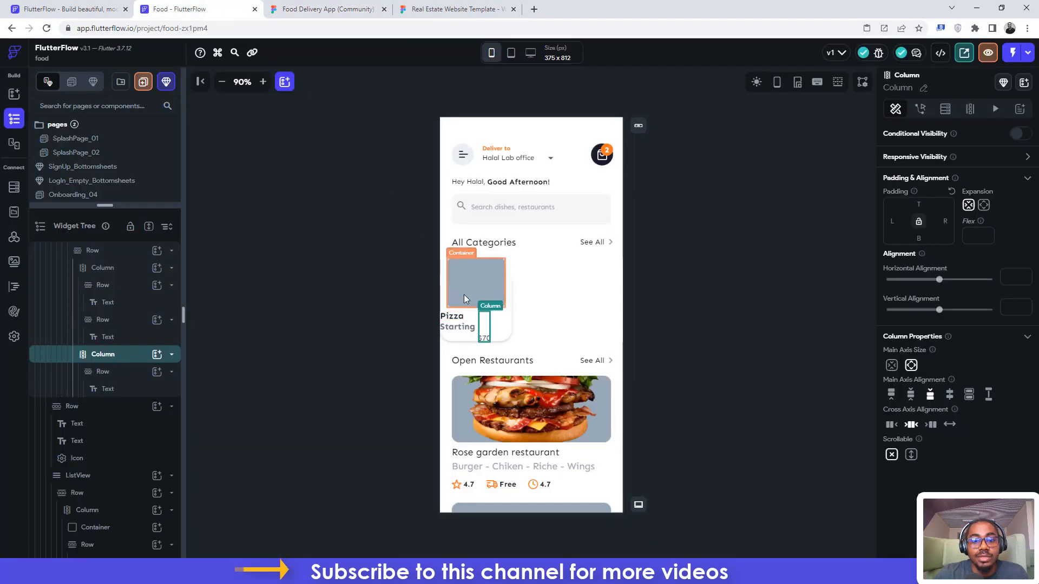
# Measure the $70 label's spacing in Figma, and set the Pizza and Starting Column's main axis alignment to end in FlutterFlow.
pyautogui.click(317, 5)
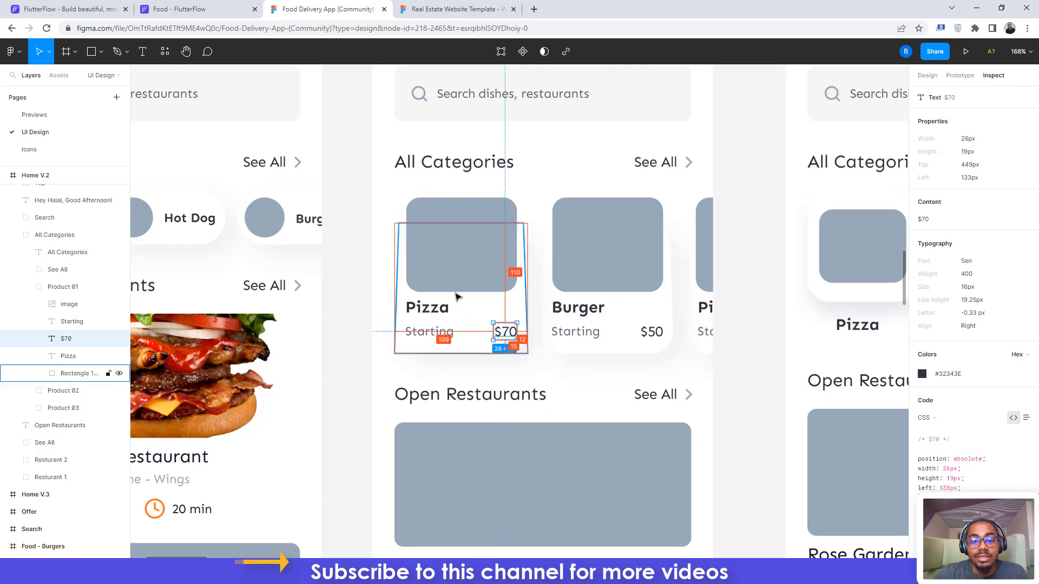
pyautogui.click(178, 9)
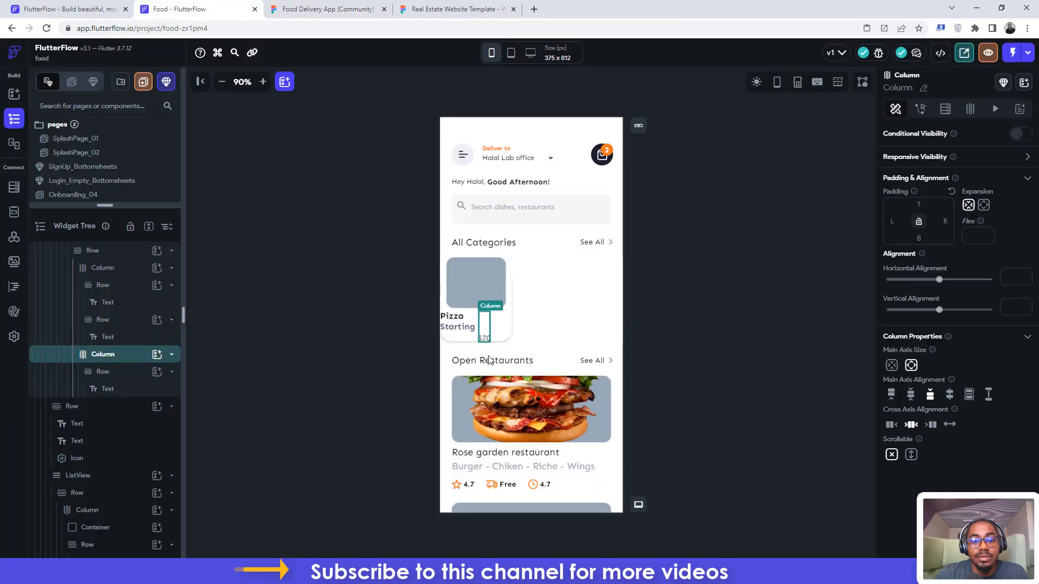
pyautogui.click(453, 339)
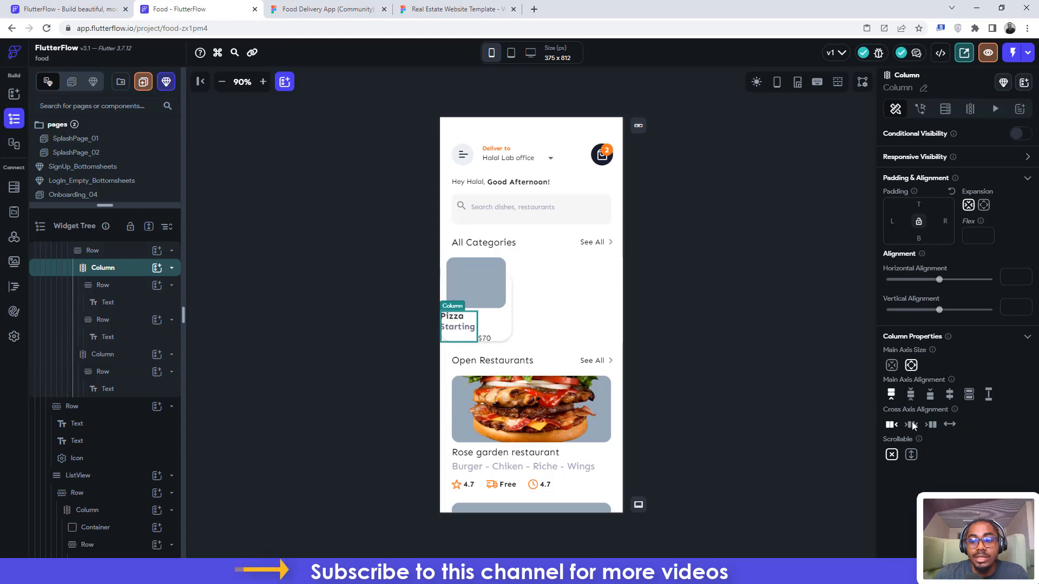
pyautogui.click(931, 395)
# Measure the Starting label's spacing to the card in Figma, and set the Pizza and Starting Column's bottom padding to 16 in FlutterFlow.
pyautogui.click(338, 9)
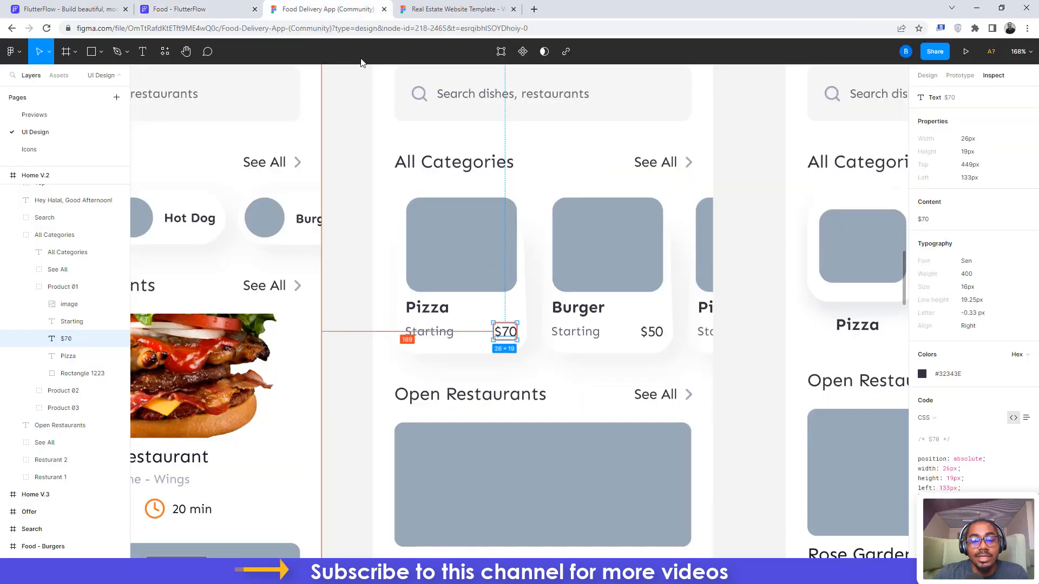
pyautogui.click(422, 337)
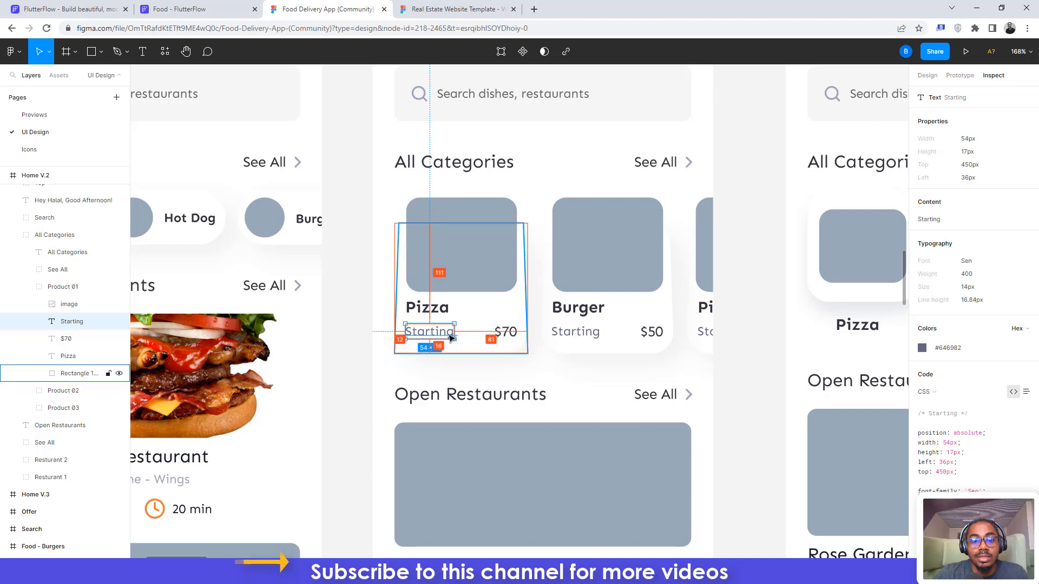
pyautogui.click(217, 9)
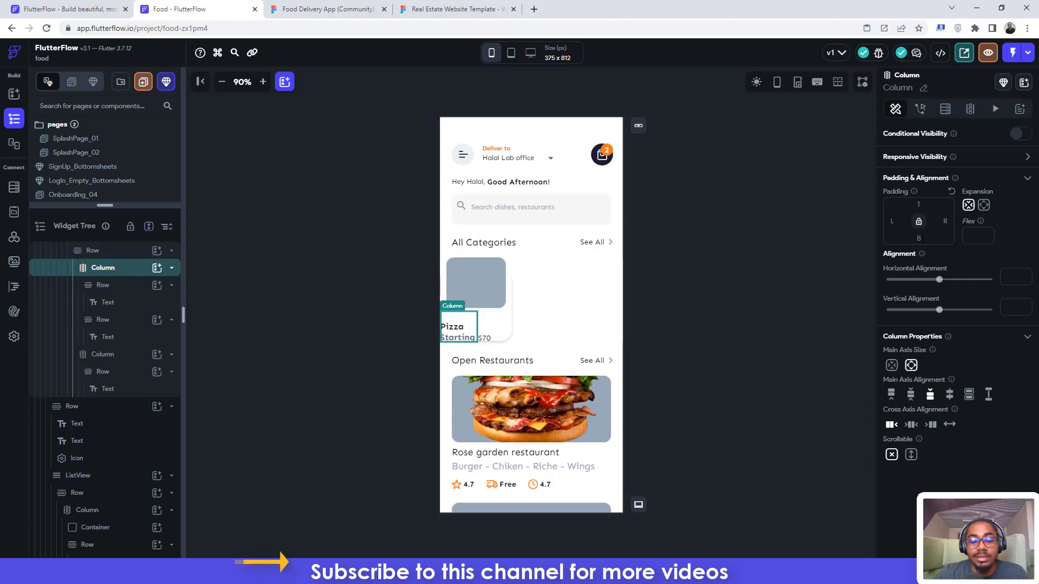
pyautogui.click(918, 238)
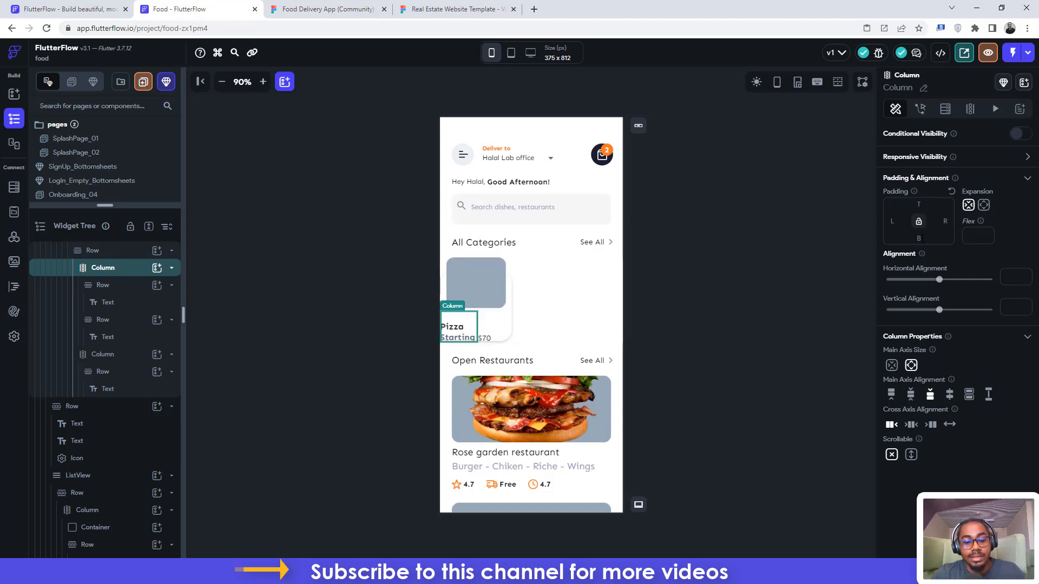
pyautogui.write('16')
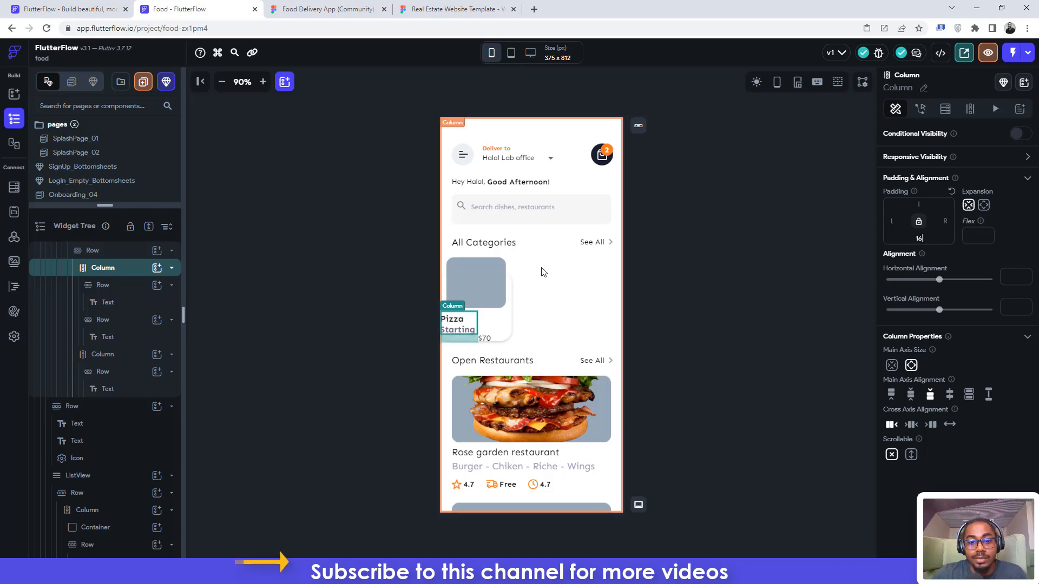
# Set the bottom padding of the $70 Column to 16.
pyautogui.click(485, 331)
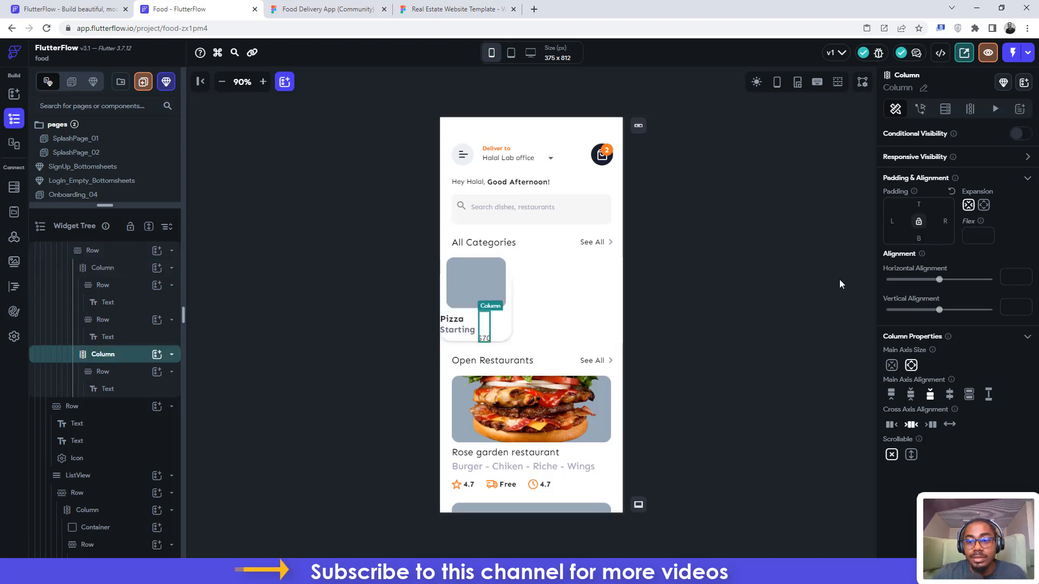
pyautogui.click(919, 238)
pyautogui.write('16')
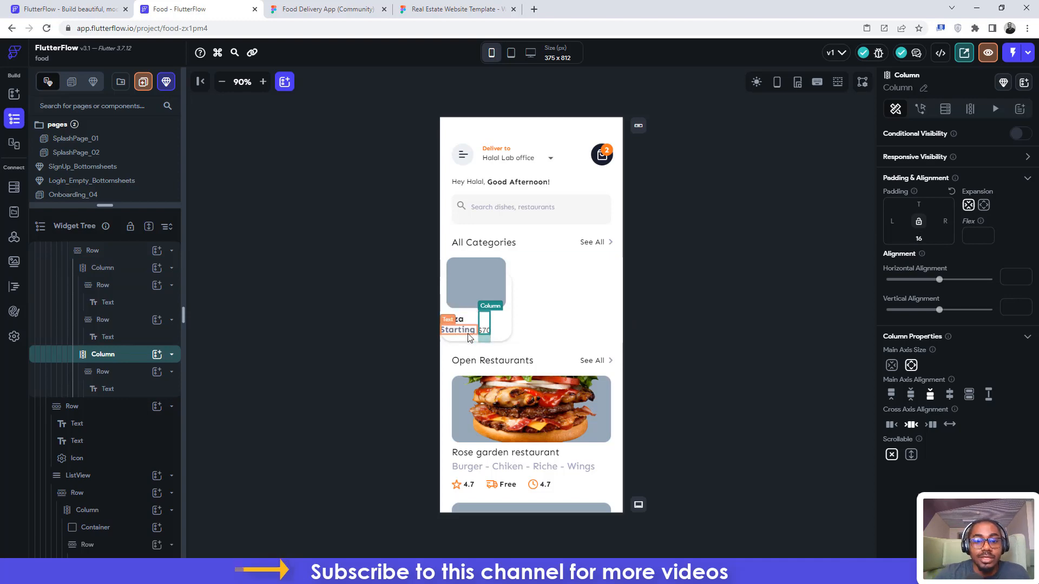
# Measure the gap between Starting and $70 in Figma, and set the $70 Column's left padding to 43 in FlutterFlow.
pyautogui.click(328, 9)
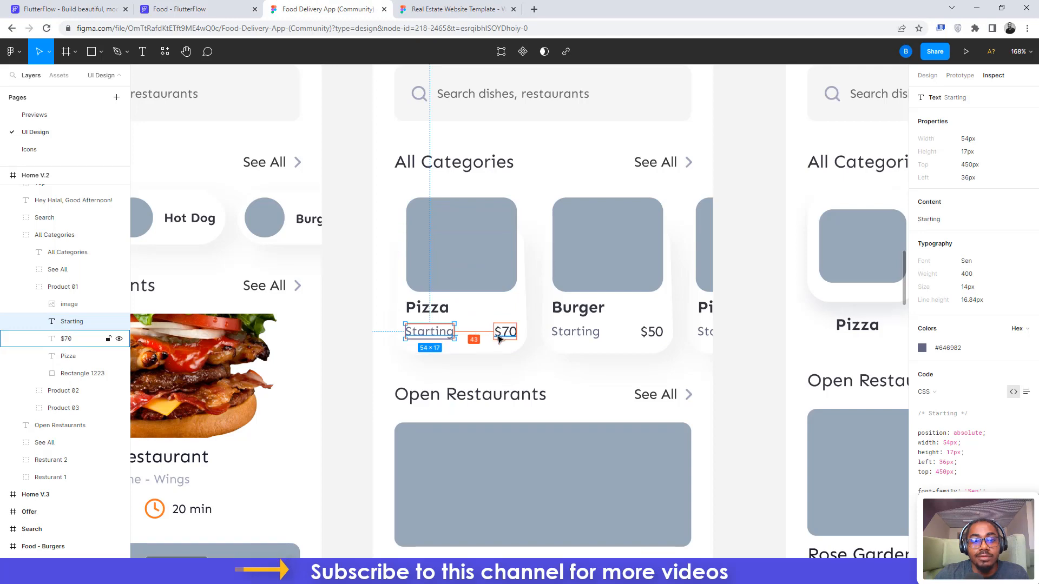
pyautogui.click(174, 9)
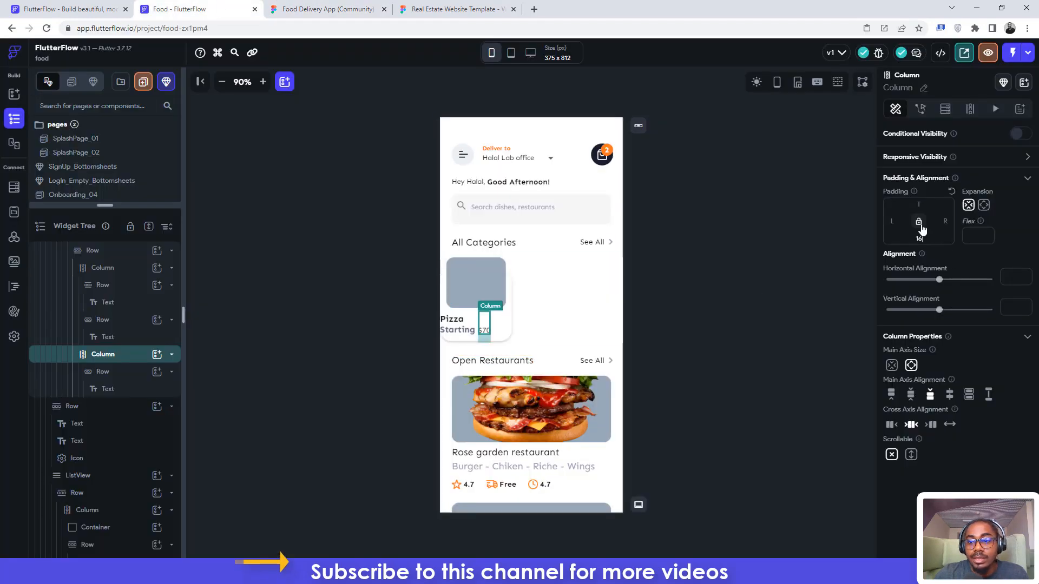
pyautogui.click(893, 221)
pyautogui.write('43')
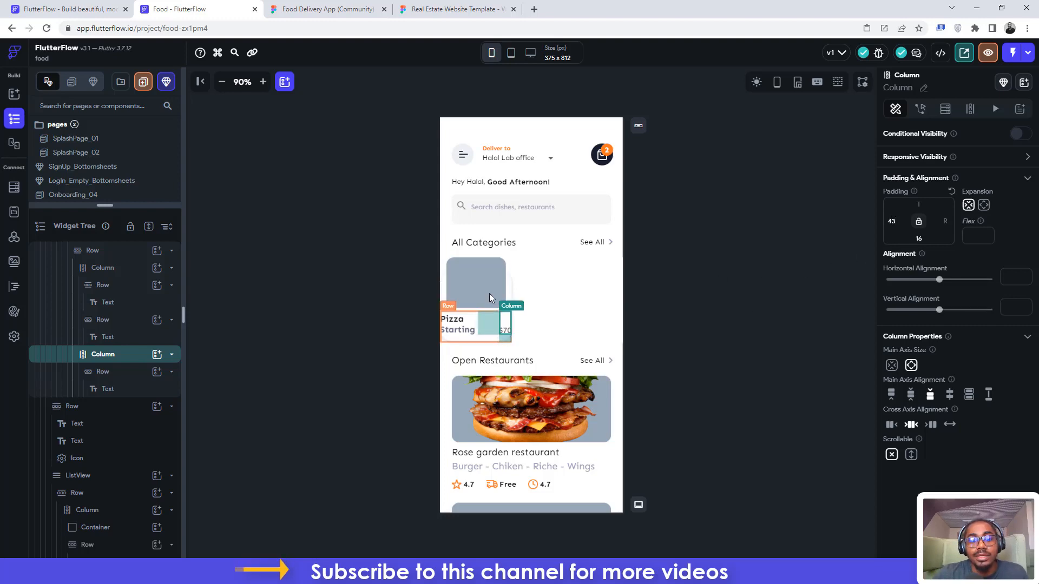
# Recheck the $70 label's gap to Starting in Figma, and set the $70 Column's left padding to 23 in FlutterFlow.
pyautogui.click(322, 9)
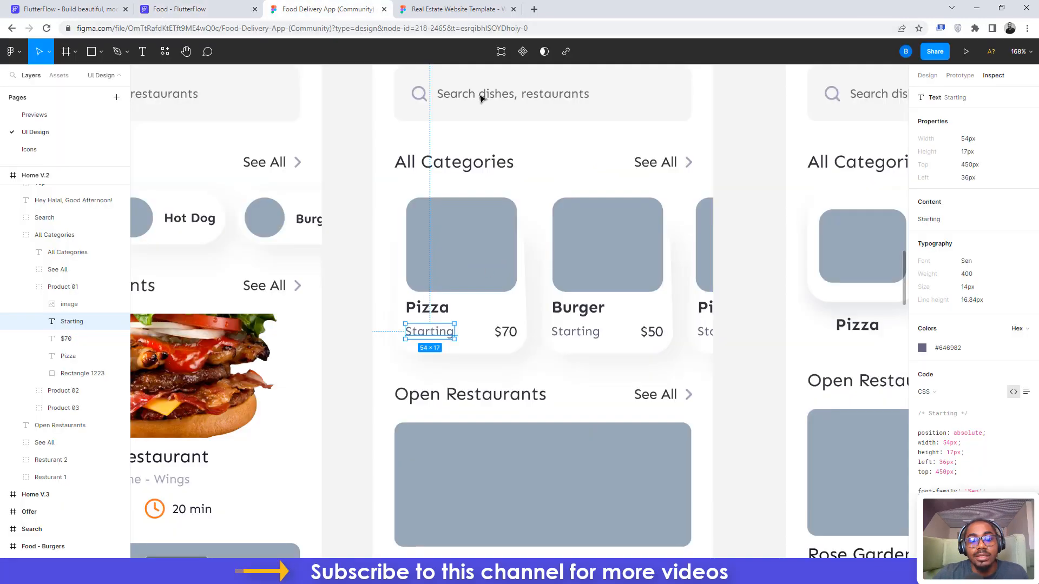
pyautogui.click(504, 331)
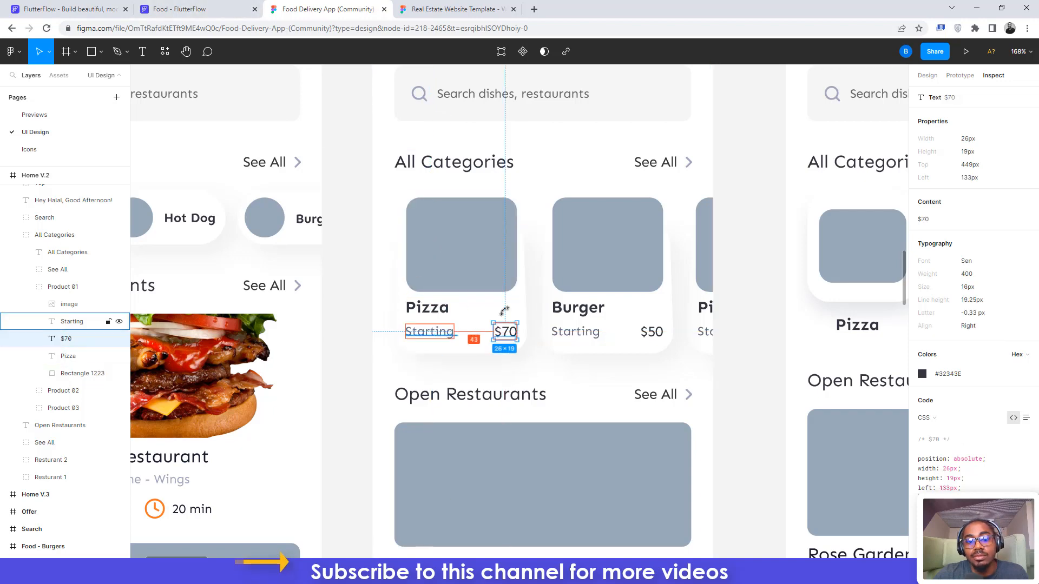
pyautogui.click(178, 9)
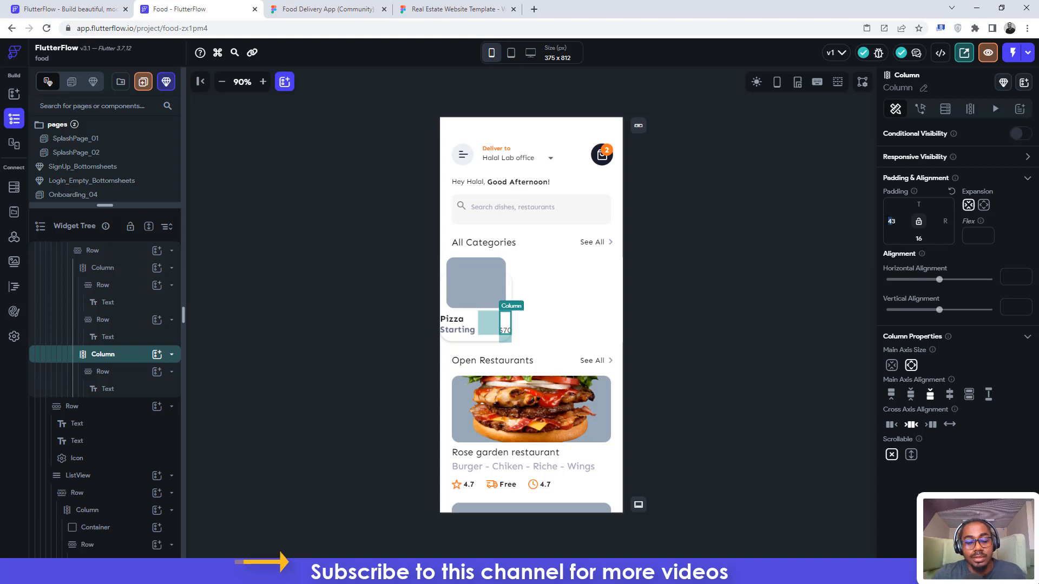
pyautogui.moveTo(891, 221); pyautogui.dragTo(885, 221)
pyautogui.write('3')
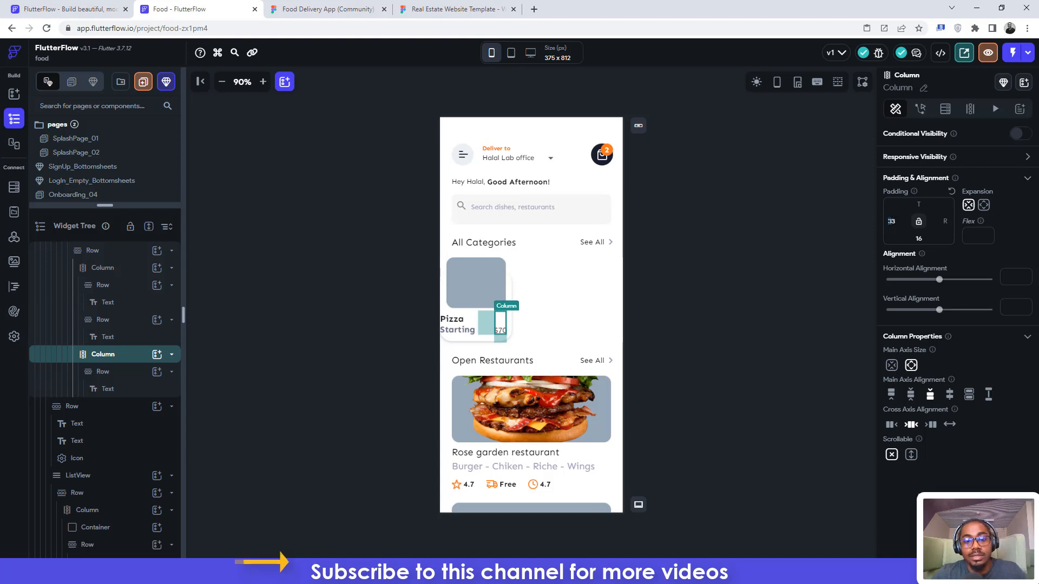
pyautogui.write('2')
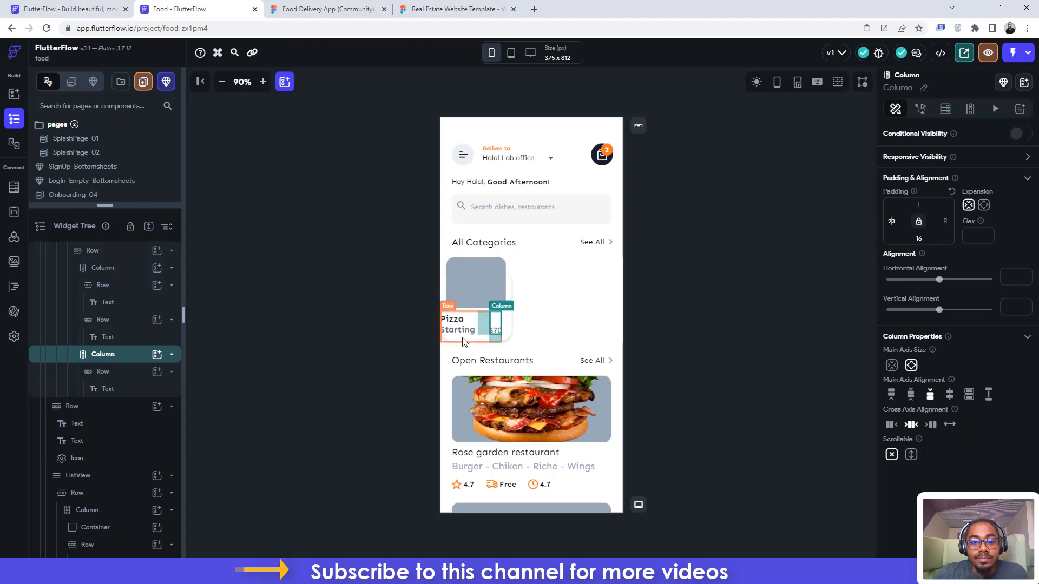
# Measure the Starting label's left inset on the Figma card, and set the left padding of the Row holding both Columns to 13 in FlutterFlow.
pyautogui.click(464, 342)
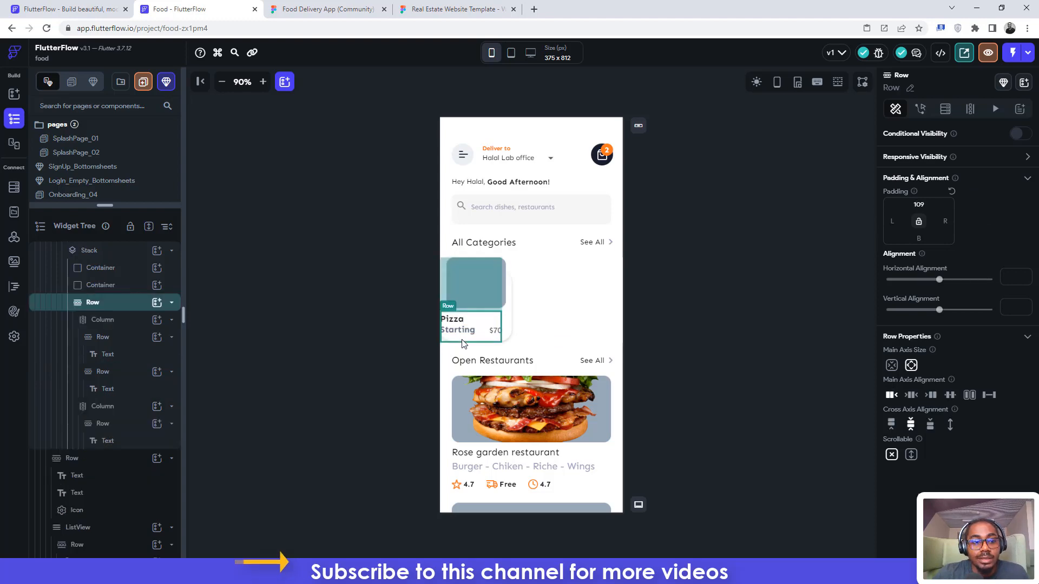
pyautogui.click(328, 9)
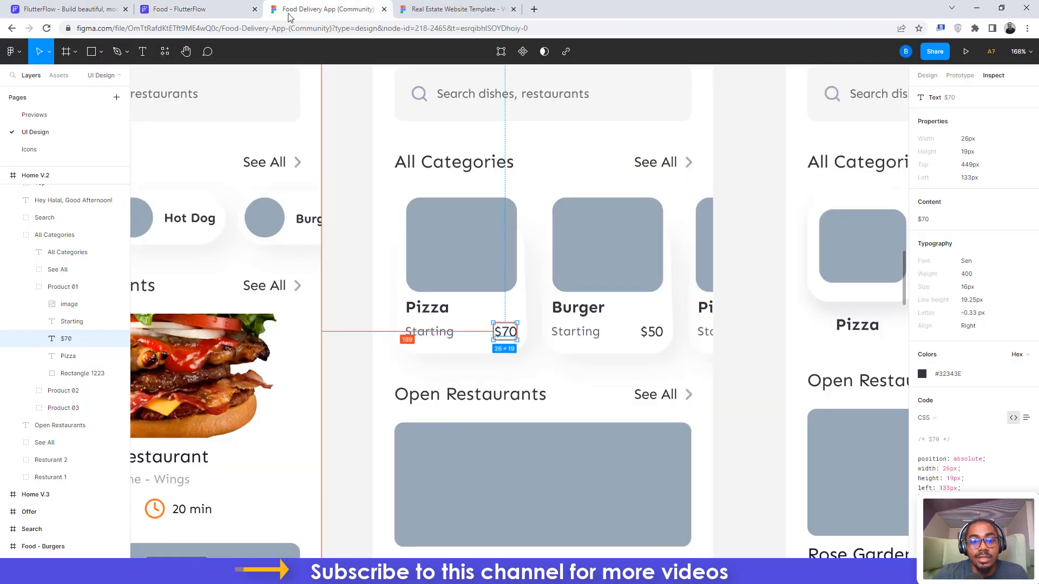
pyautogui.click(417, 339)
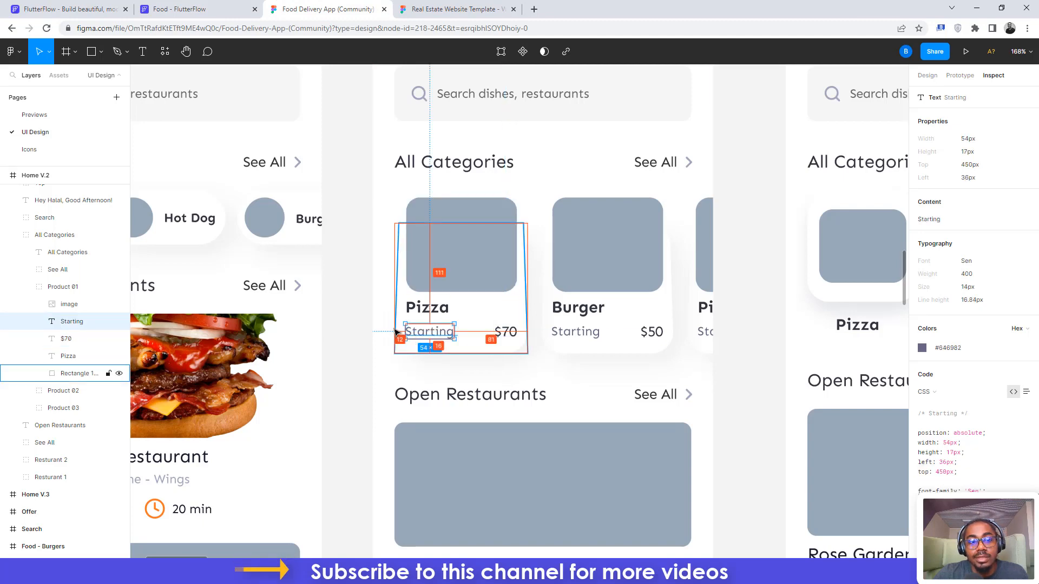
pyautogui.click(176, 9)
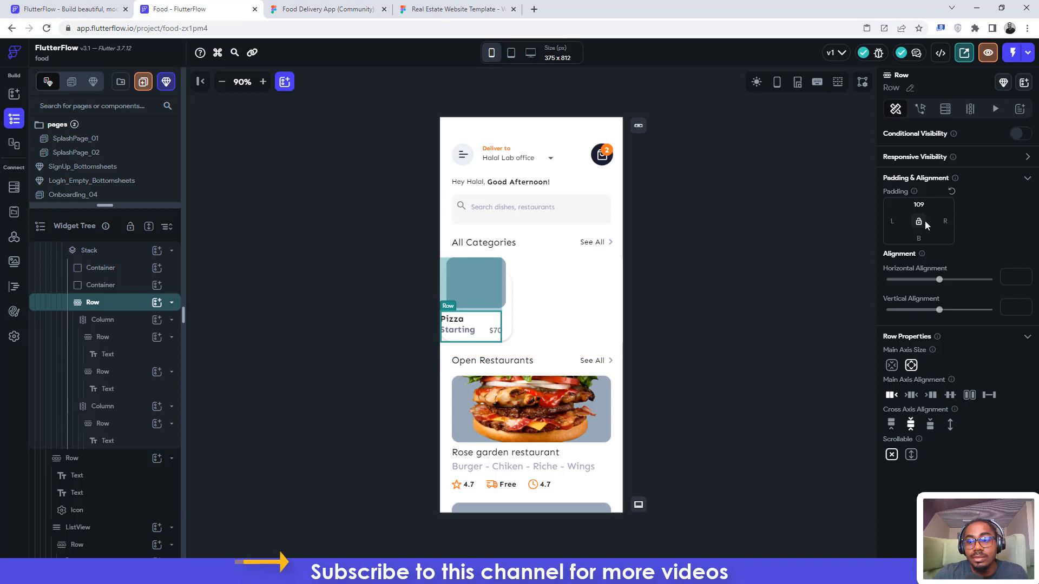
pyautogui.click(894, 221)
pyautogui.write('13')
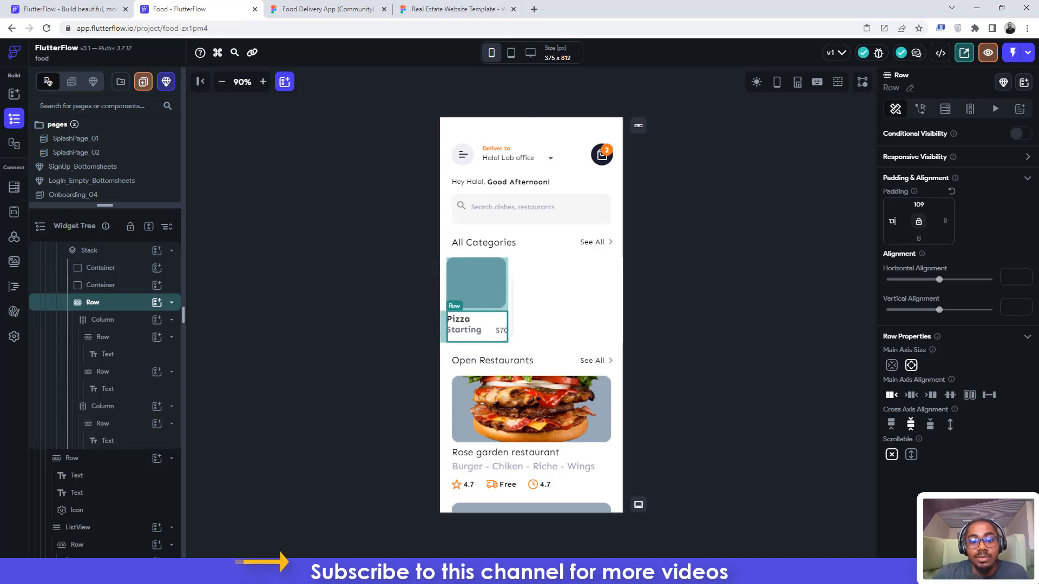
pyautogui.click(732, 259)
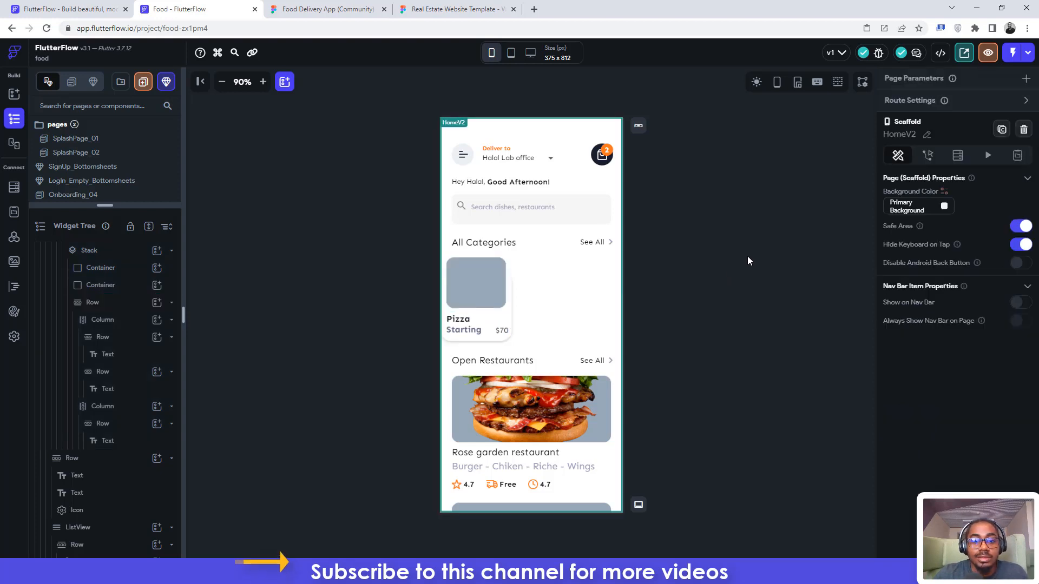
# Compare the card with the Figma design, and set the Pizza card Stack's left padding to 24 in FlutterFlow.
pyautogui.click(283, 7)
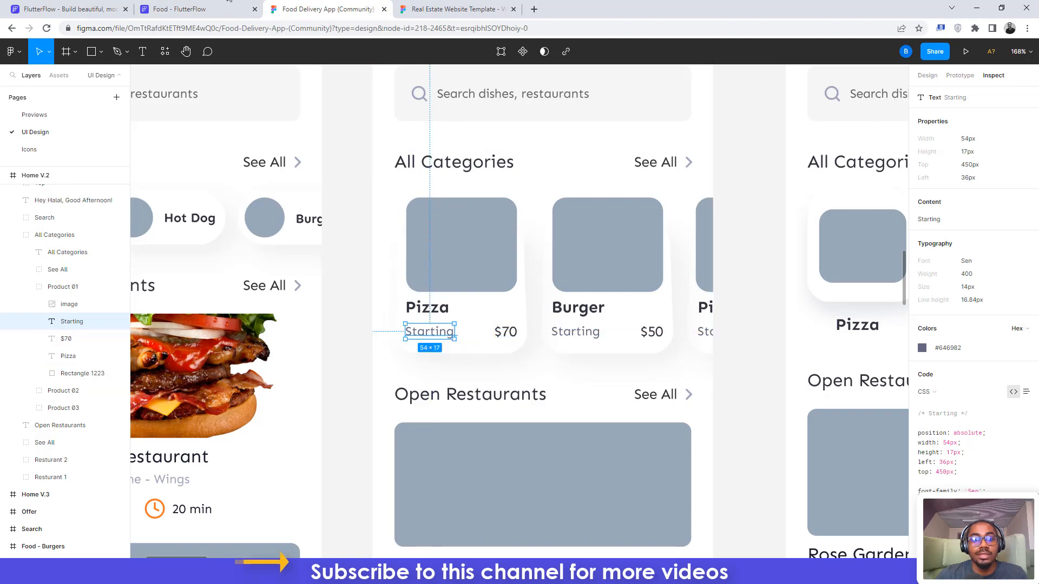
pyautogui.click(173, 9)
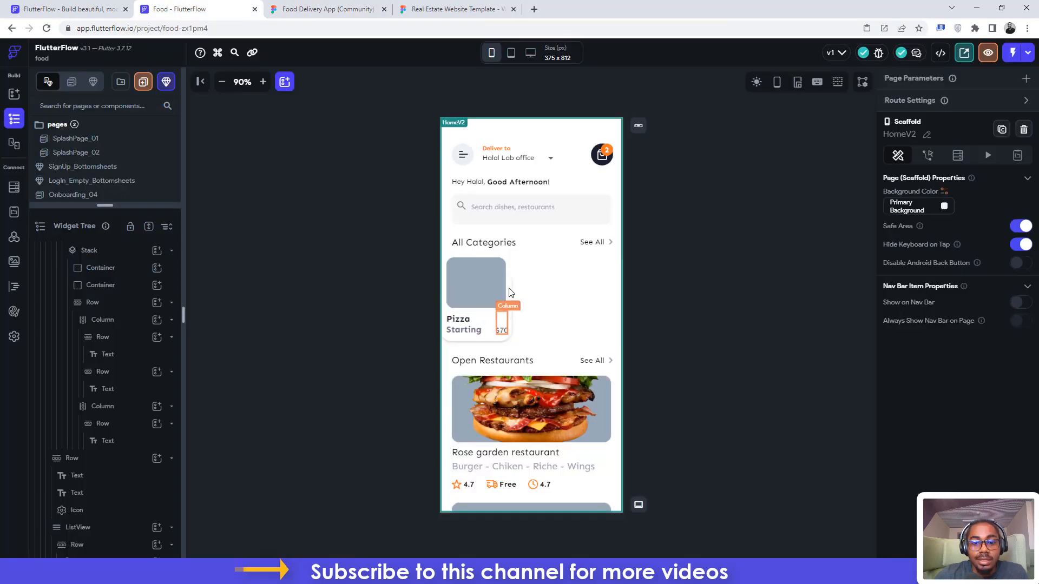
pyautogui.click(479, 260)
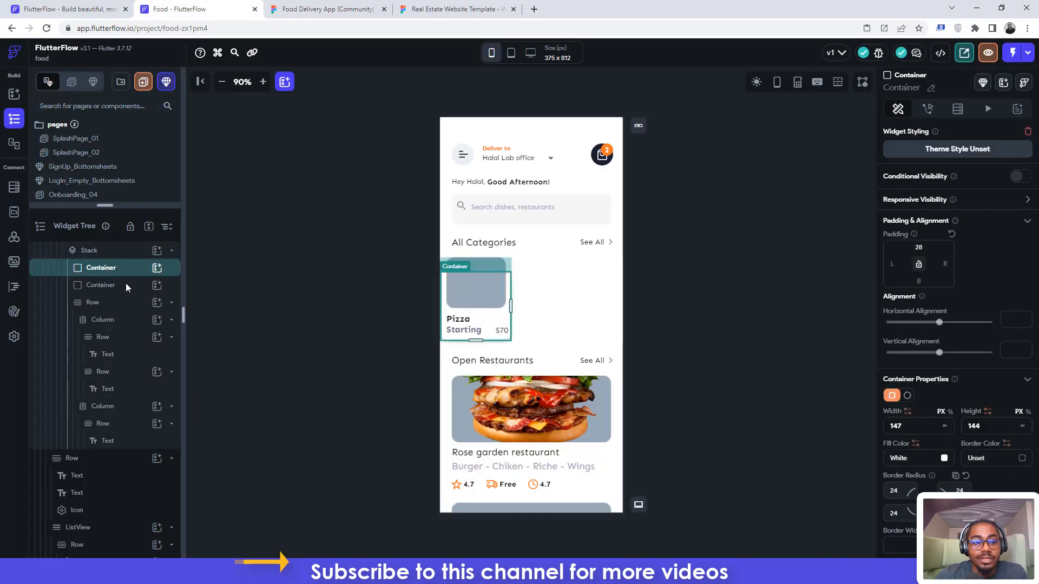
pyautogui.click(88, 252)
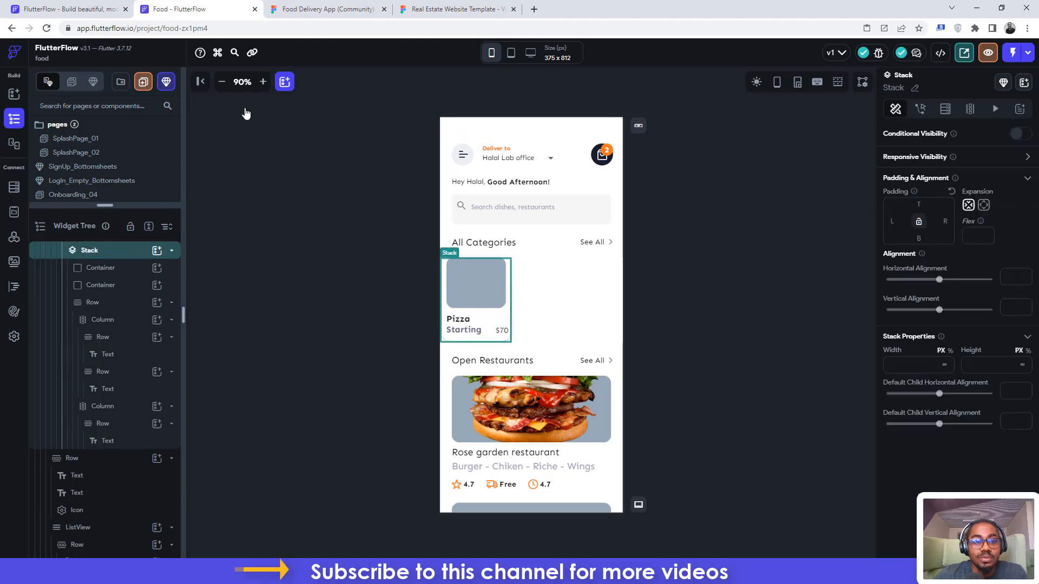
pyautogui.click(292, 4)
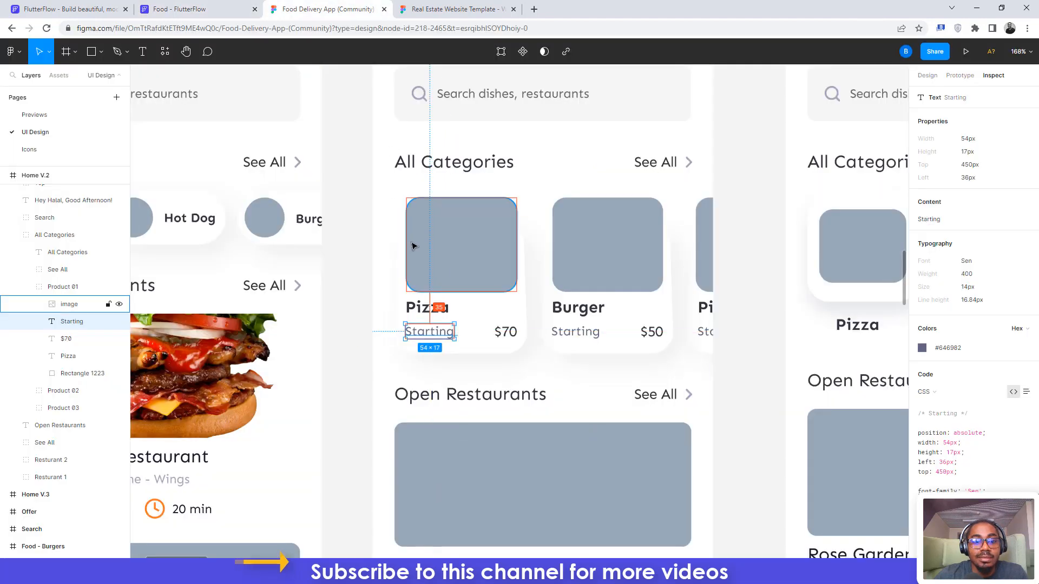
pyautogui.click(179, 9)
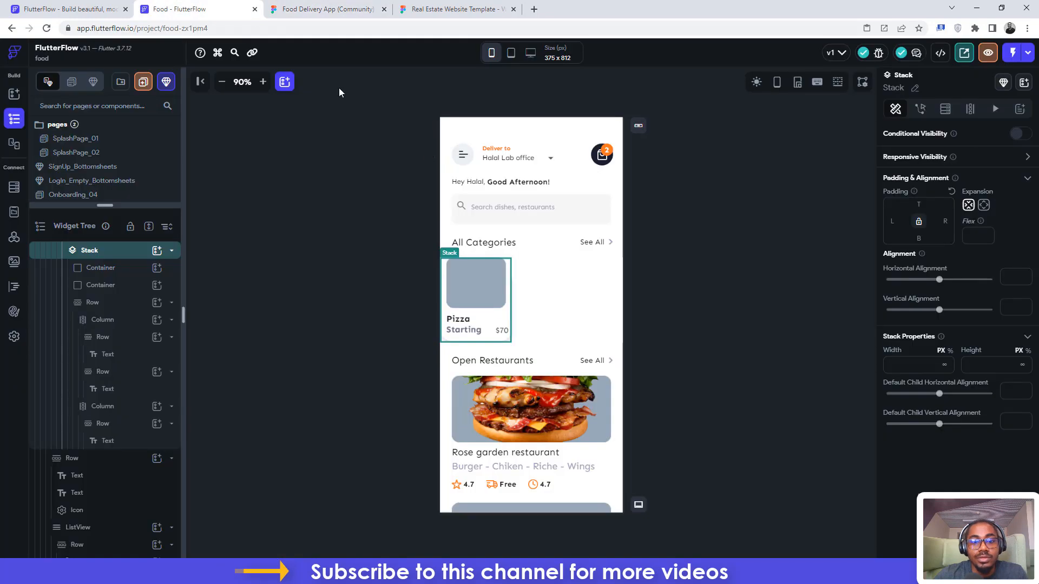
pyautogui.click(892, 222)
pyautogui.write('24')
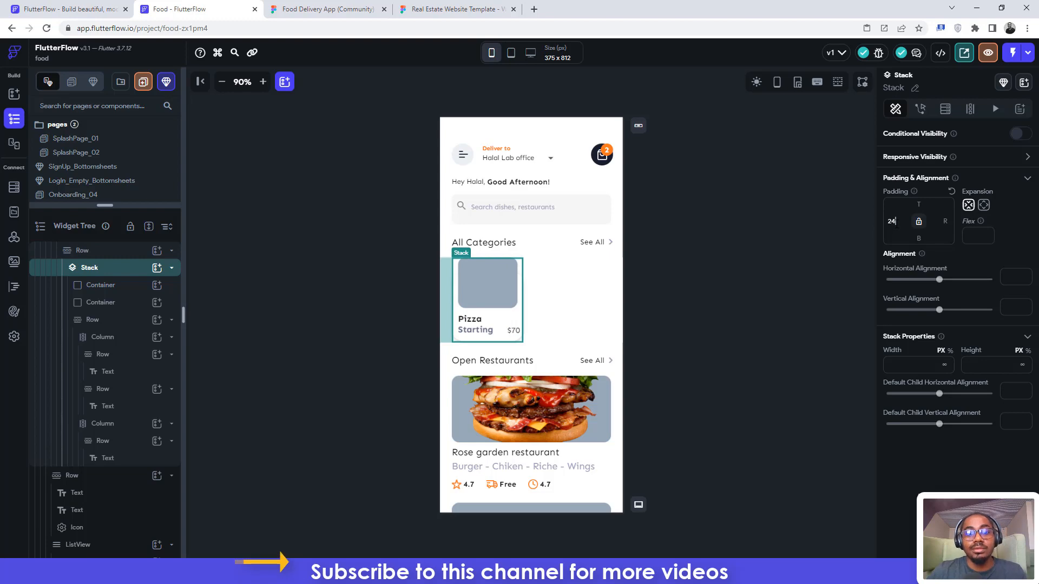
# Inspect the Pizza card's image in Figma, and review the grey Container's background image options and the white Container's properties in FlutterFlow.
pyautogui.click(325, 8)
pyautogui.click(454, 267)
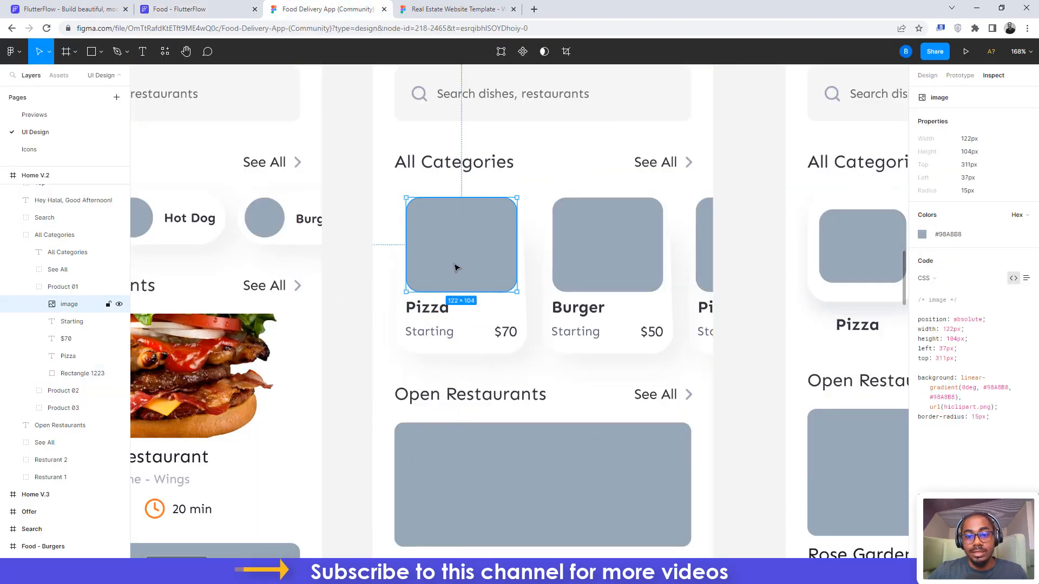
pyautogui.click(198, 6)
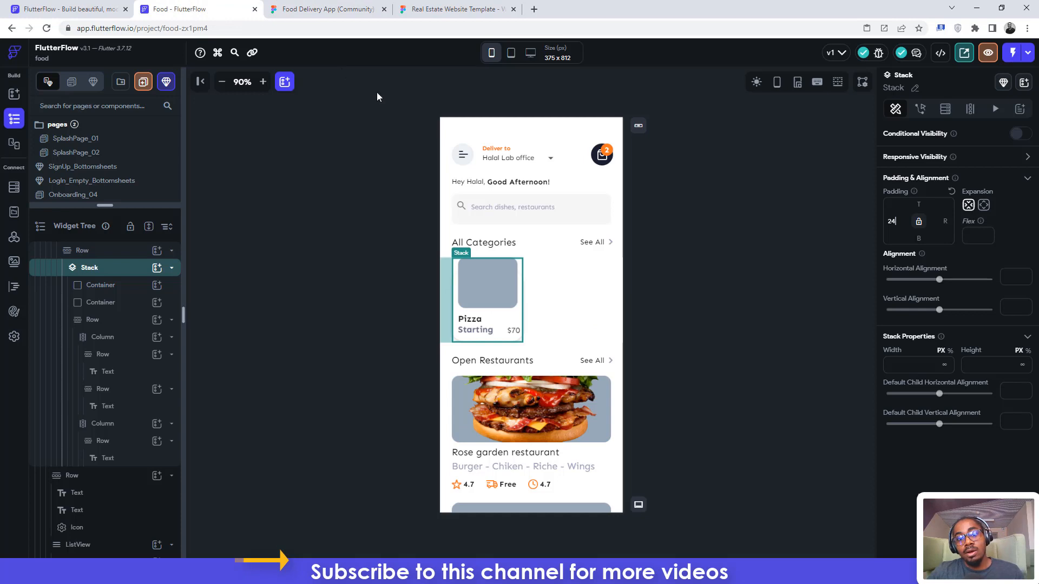
pyautogui.click(494, 283)
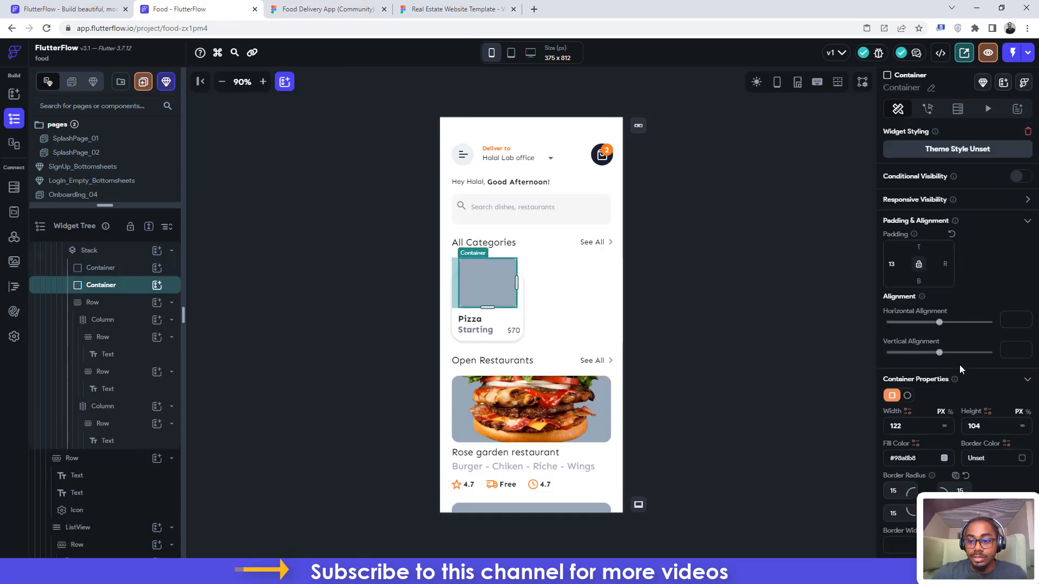
pyautogui.scroll(-5, 962, 366)
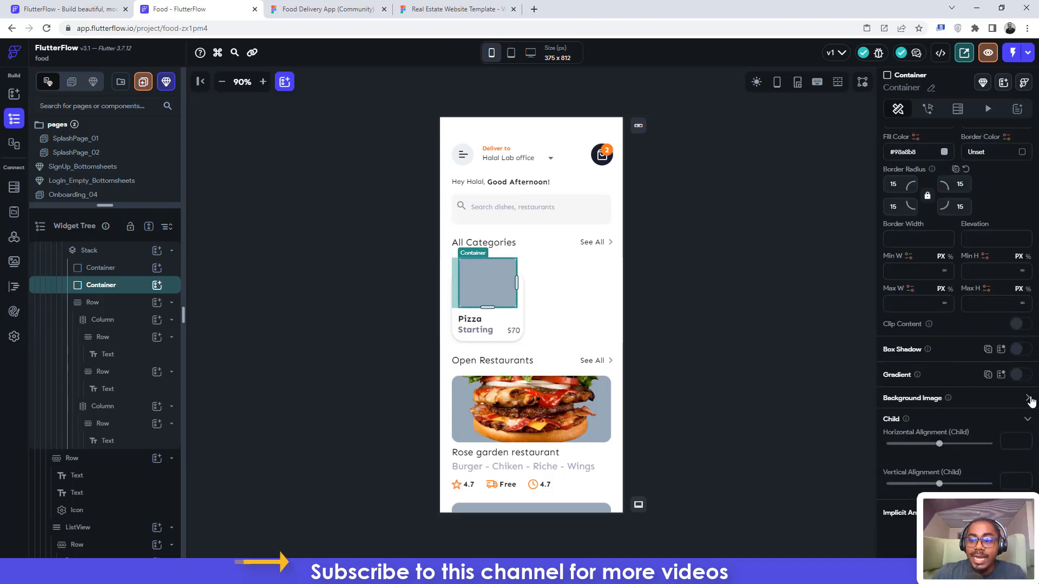
pyautogui.click(1027, 399)
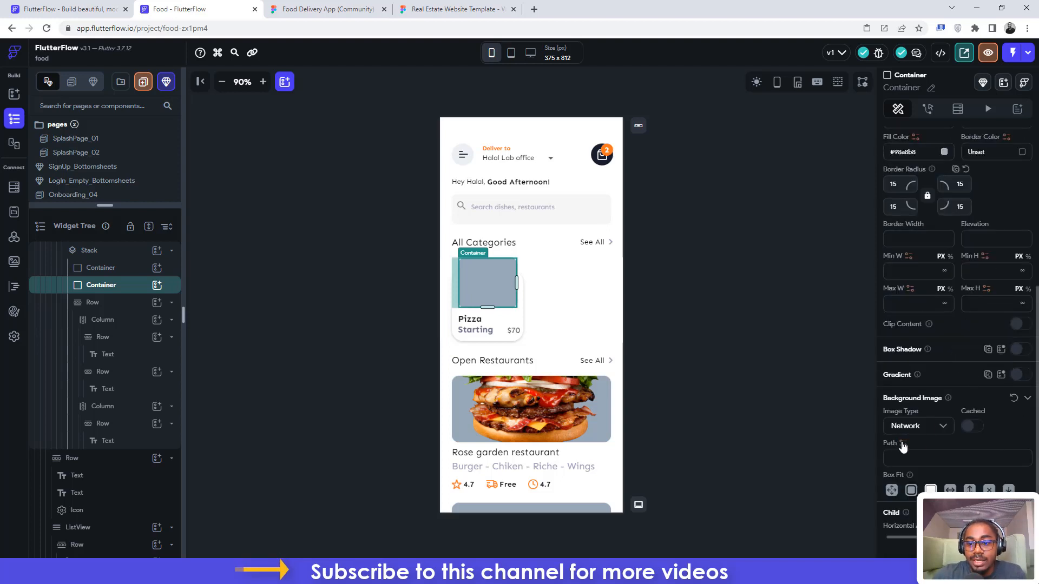
pyautogui.click(671, 229)
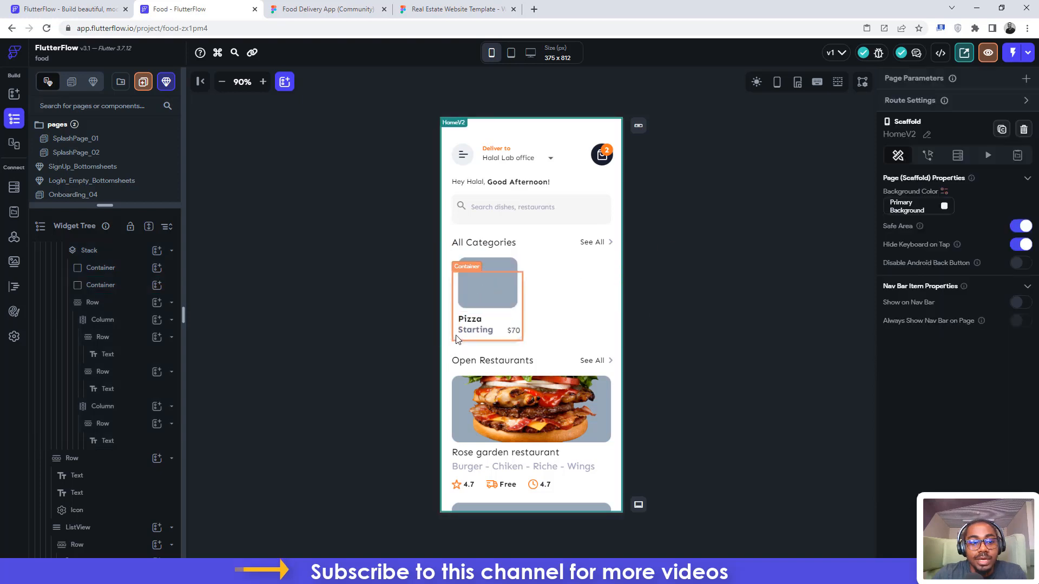
pyautogui.click(456, 340)
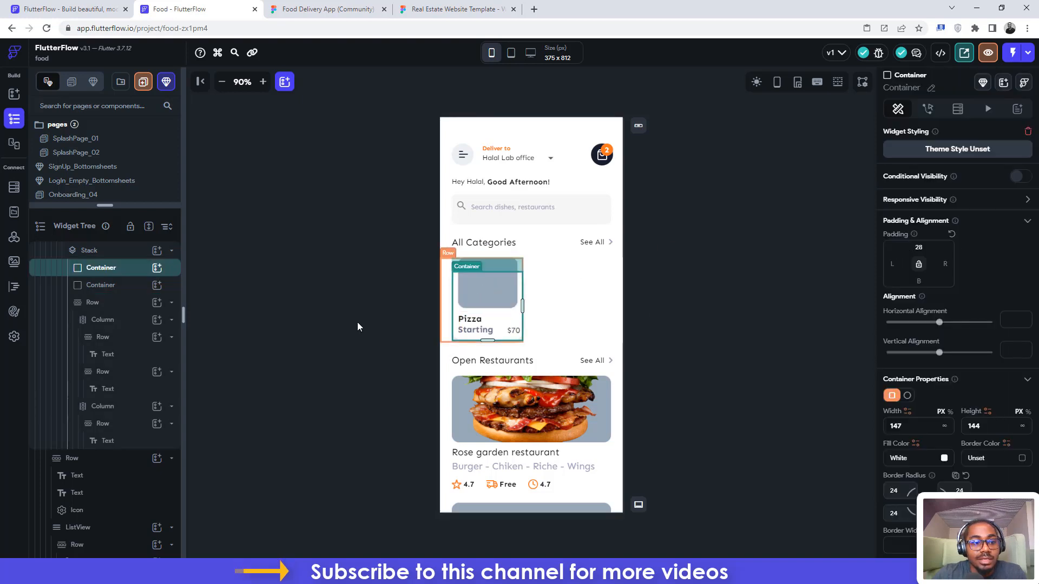
# Collapse the Pizza card Stack in FlutterFlow, and measure the gap between the Pizza and Burger cards in Figma.
pyautogui.click(91, 252)
pyautogui.click(92, 251)
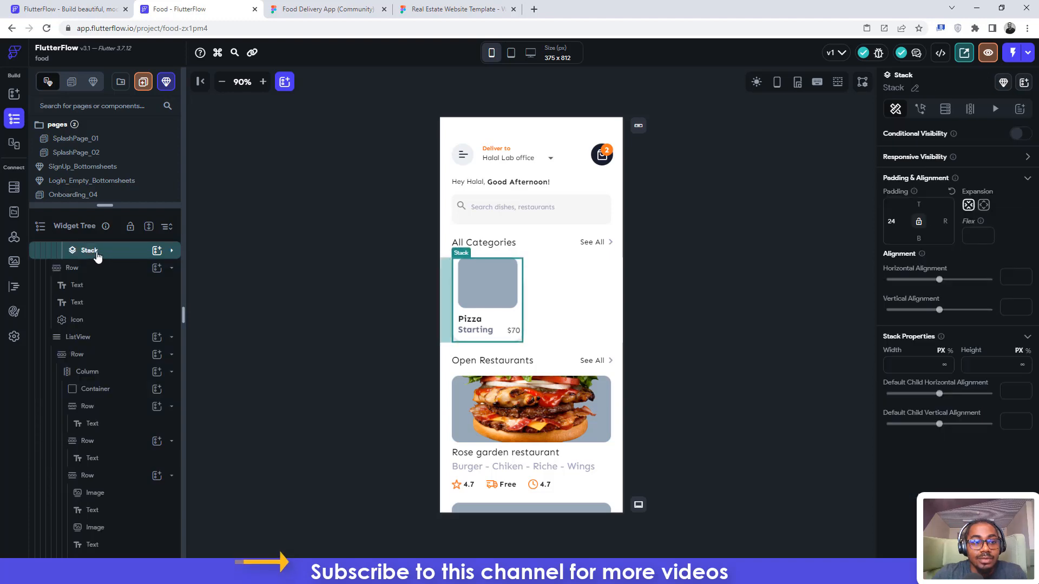
pyautogui.click(319, 9)
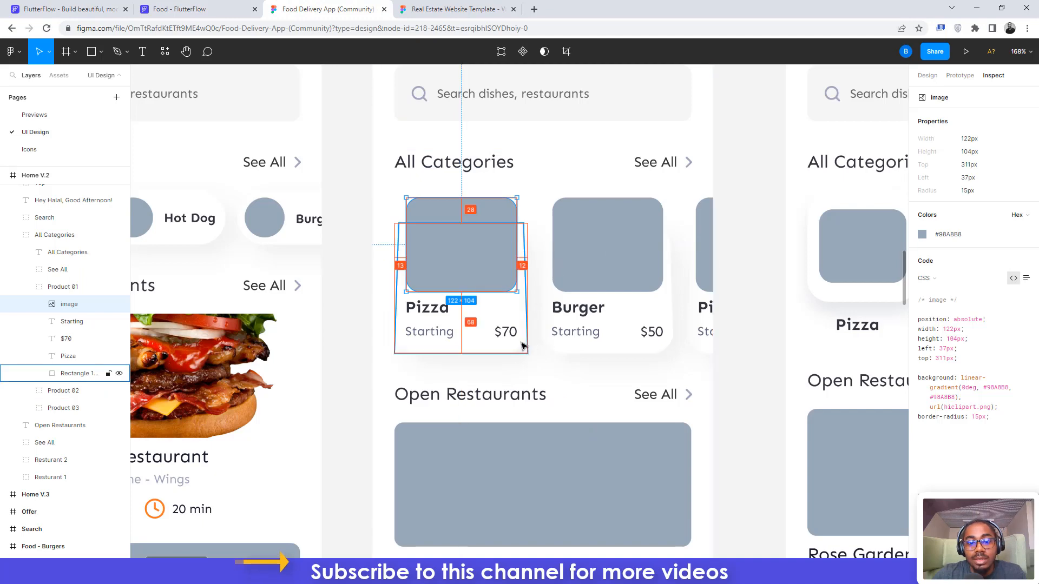
pyautogui.click(548, 340)
pyautogui.moveTo(530, 331)
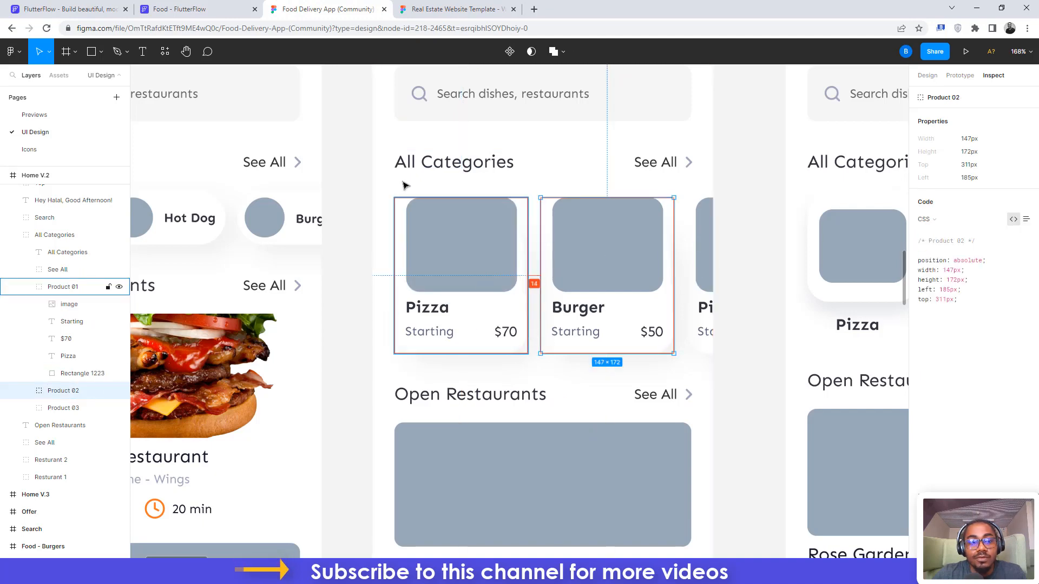
# Paste a copy of the Pizza card Stack into the Row under All Categories in FlutterFlow.
pyautogui.click(184, 8)
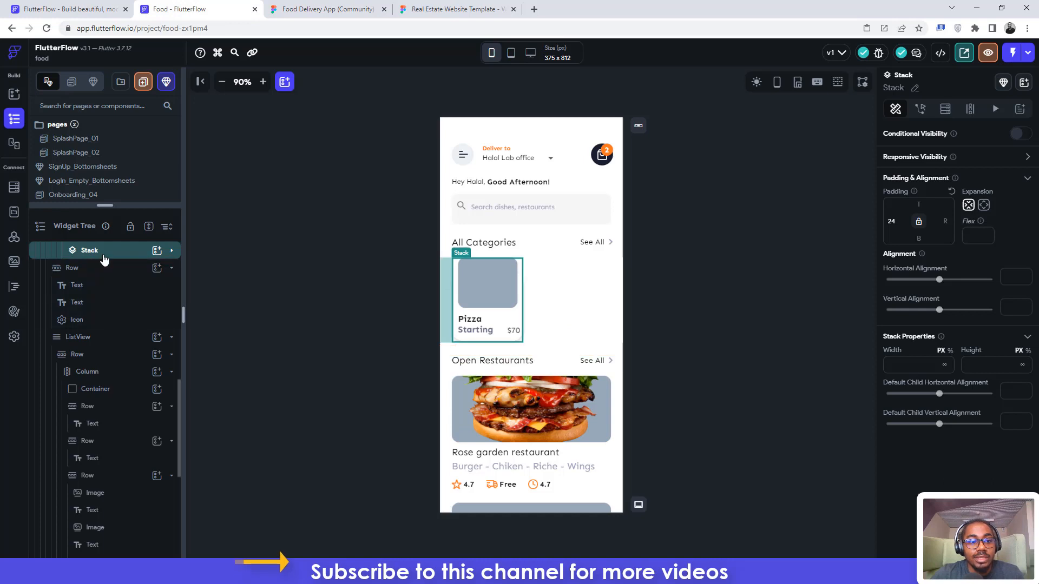
pyautogui.scroll(1, 104, 259)
pyautogui.click(106, 266)
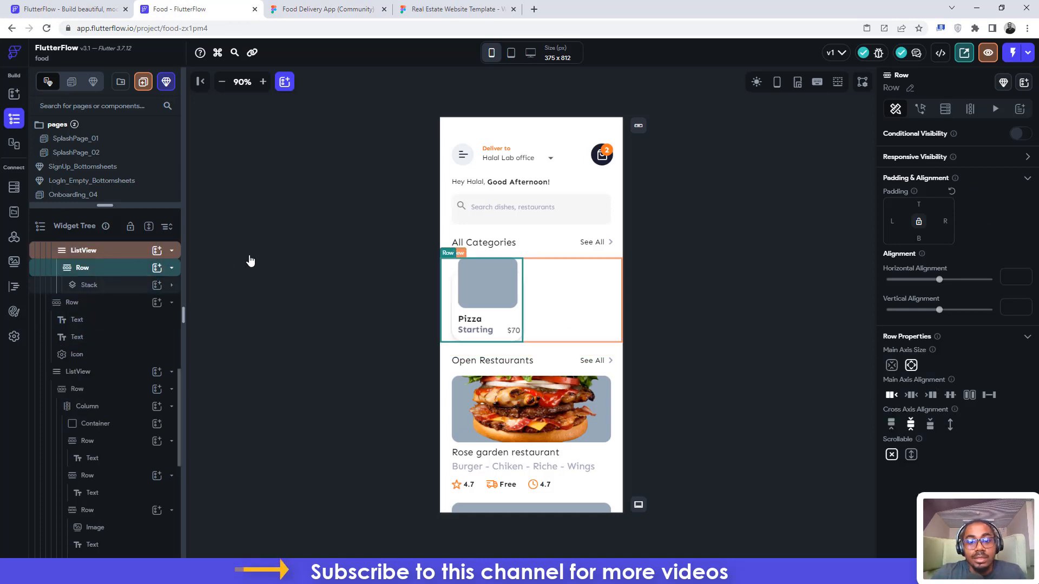
pyautogui.hotkey('ctrl', 'v')
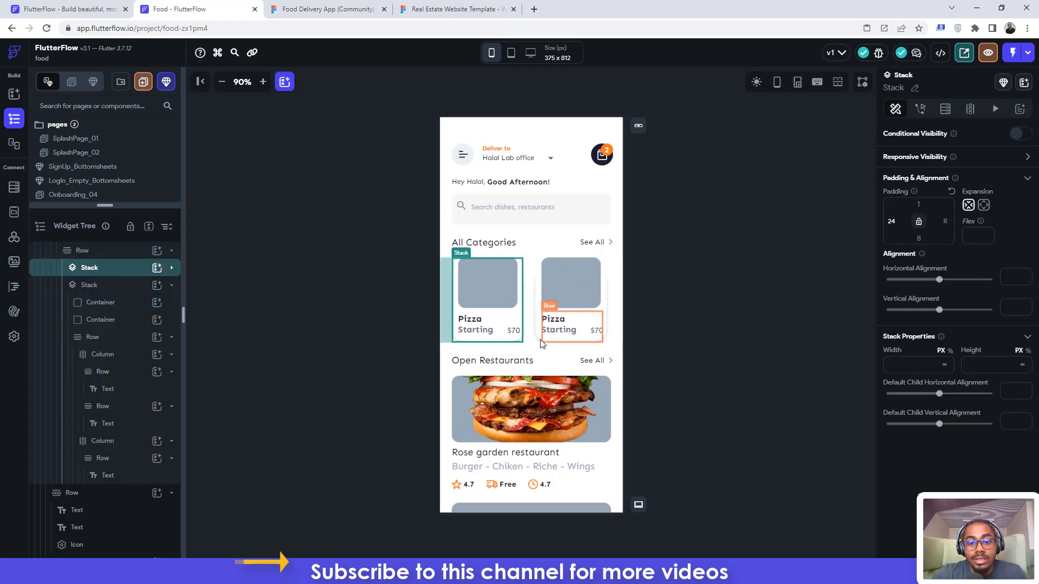
# Recheck the gap between the cards in Figma, and set the second card Stack's left padding to 14 in FlutterFlow.
pyautogui.click(84, 287)
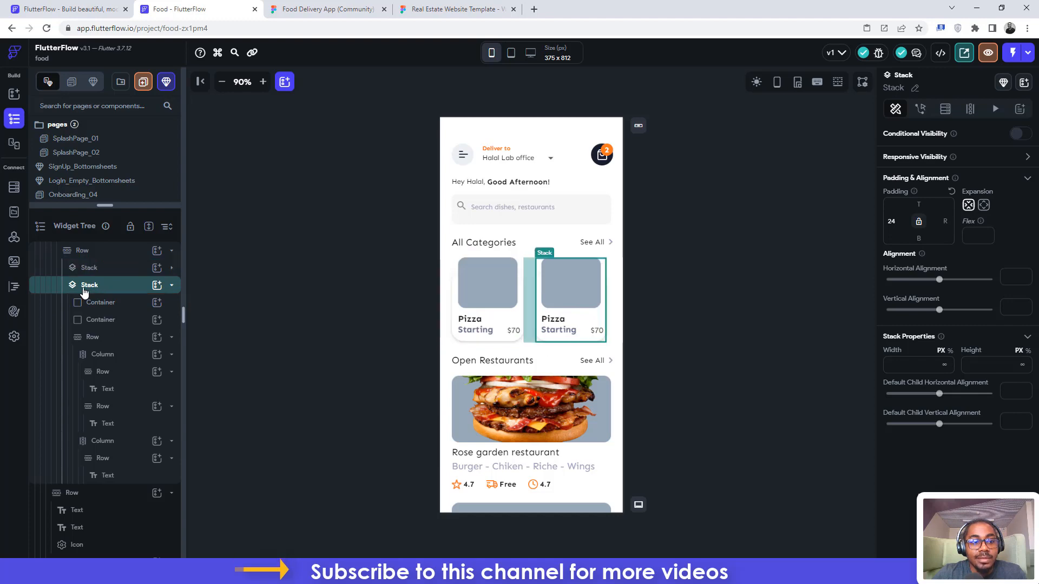
pyautogui.click(327, 10)
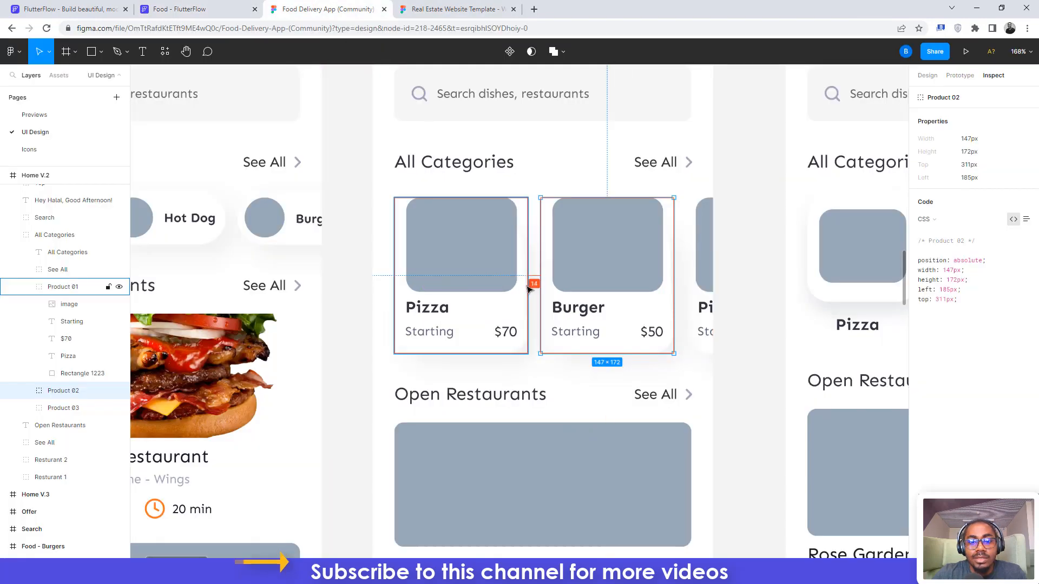
pyautogui.click(178, 9)
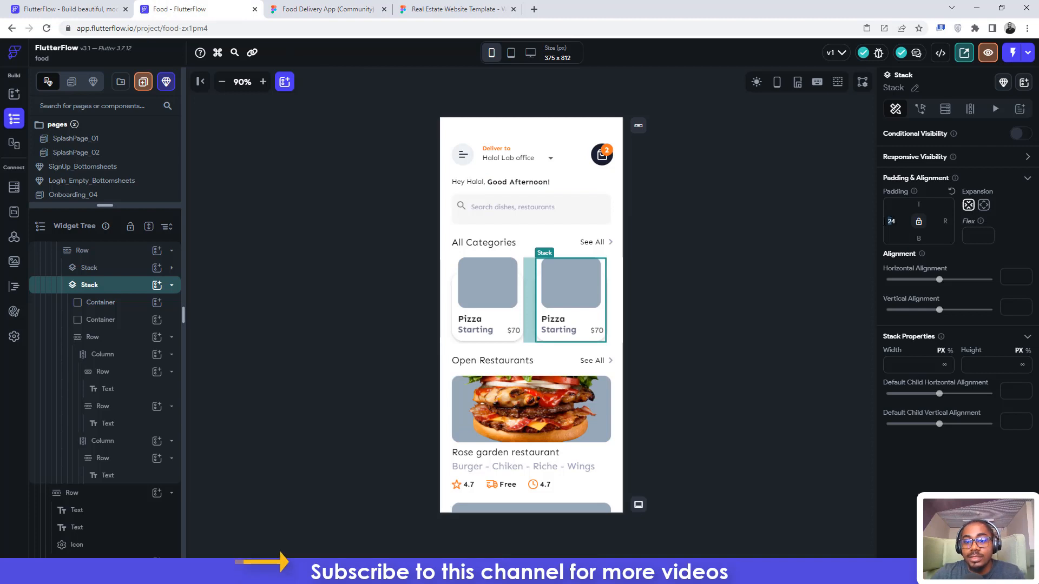
pyautogui.write('1')
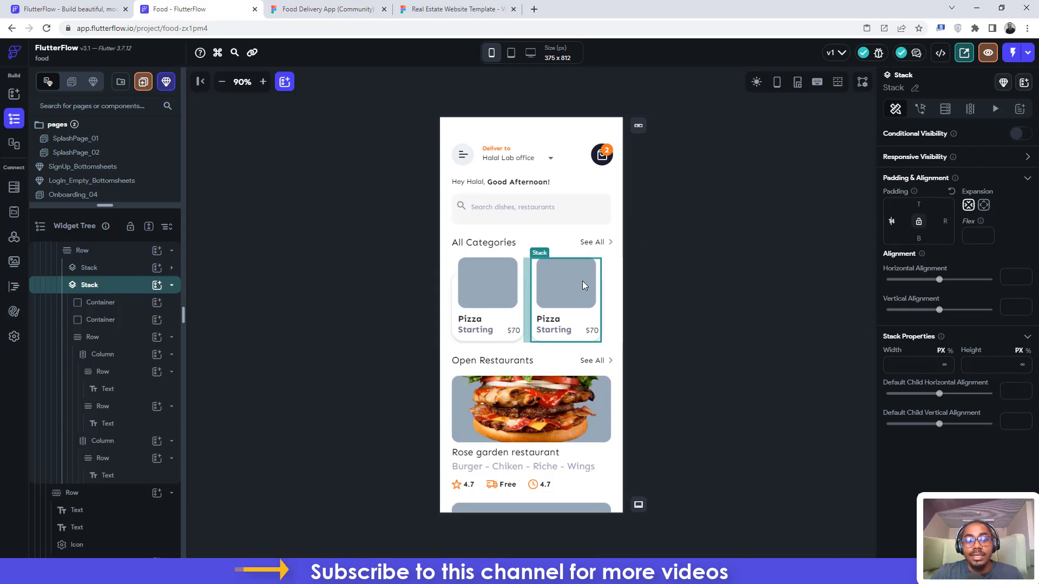
pyautogui.press('Left')
pyautogui.press('Left')
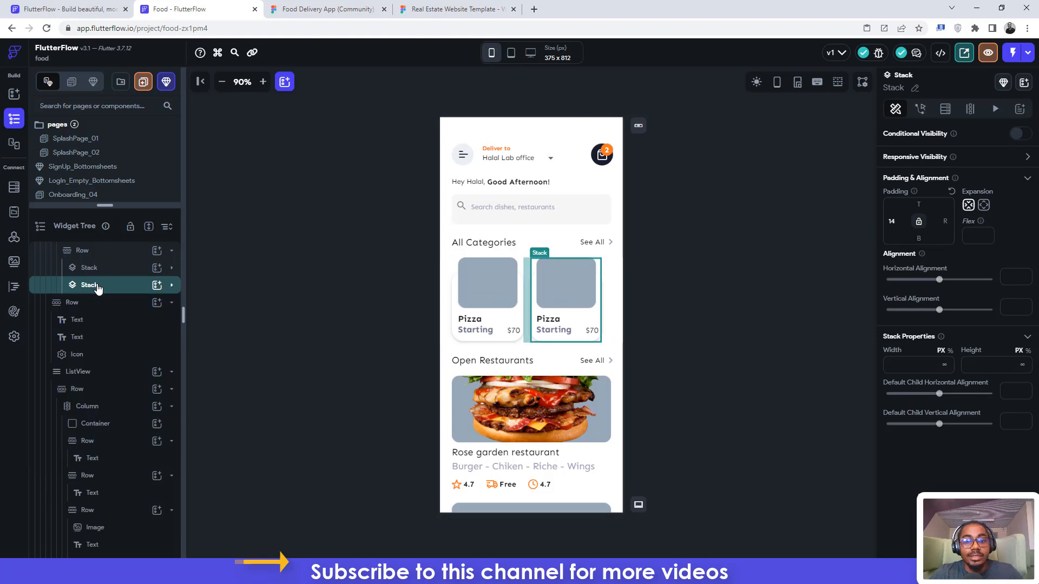
# Add another copy of the second card Stack at the end of the All Categories Row.
pyautogui.click(98, 288)
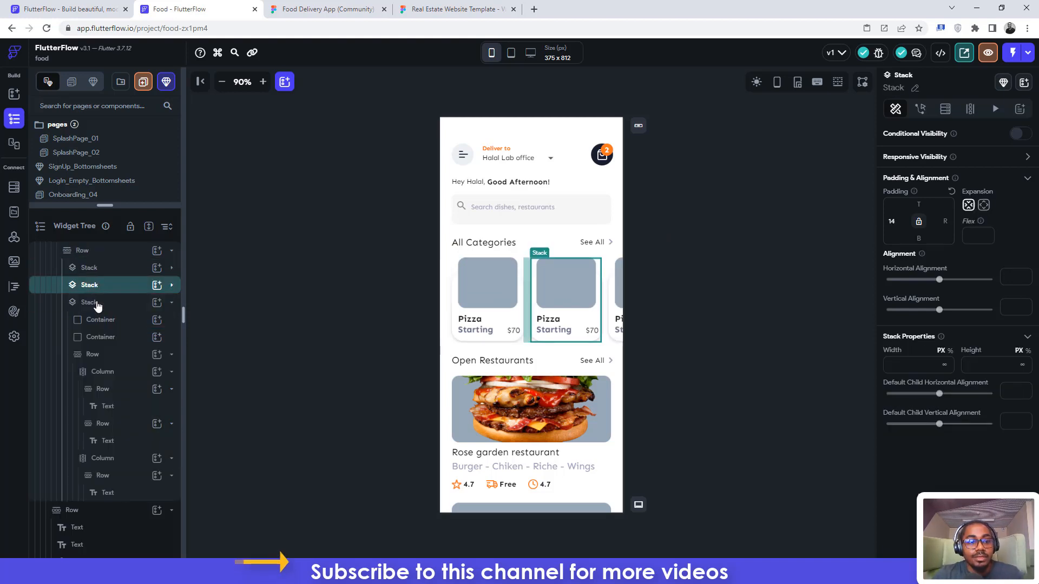
pyautogui.click(97, 304)
pyautogui.hotkey('ctrl', 'v')
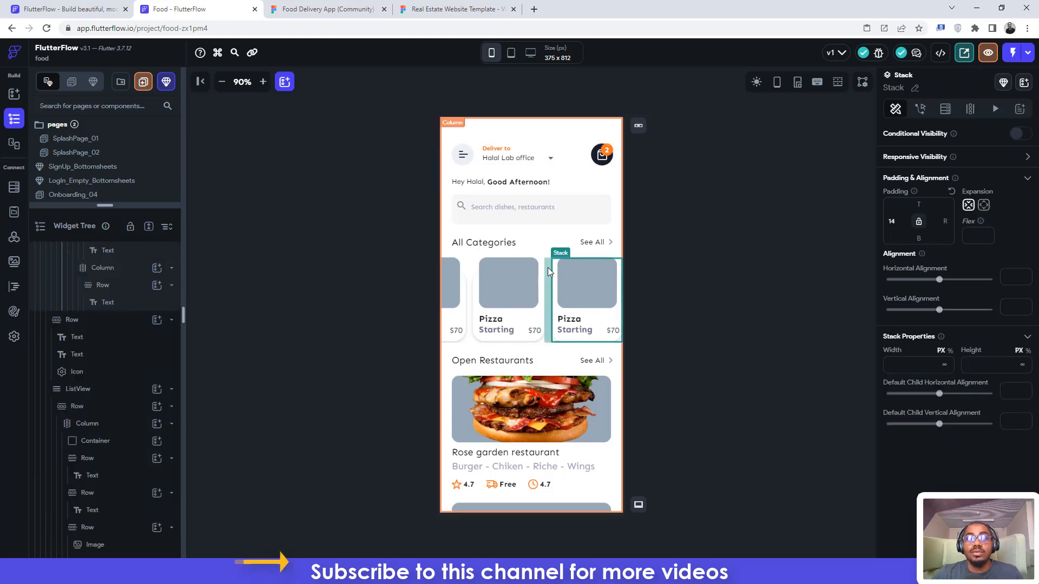
# Compare the All Categories card row and the Open Restaurants section in FlutterFlow with the Home V.2 design in Figma.
pyautogui.click(320, 7)
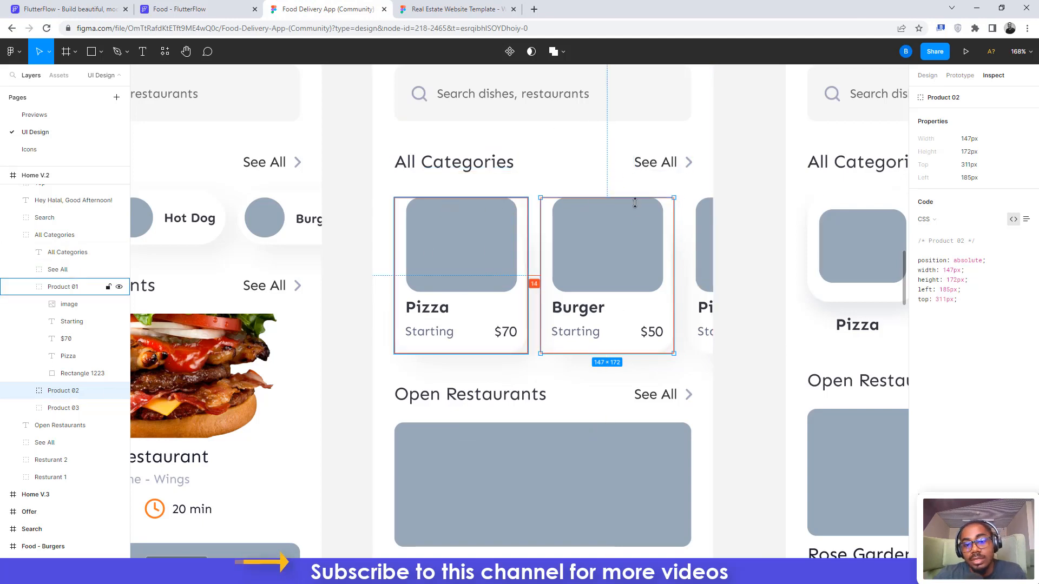
pyautogui.click(189, 4)
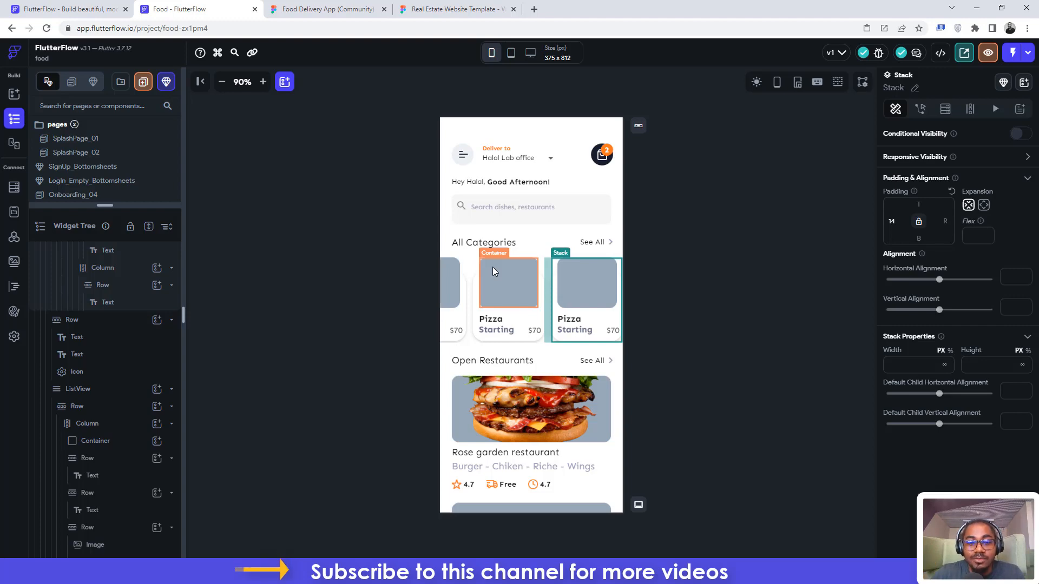
pyautogui.click(333, 9)
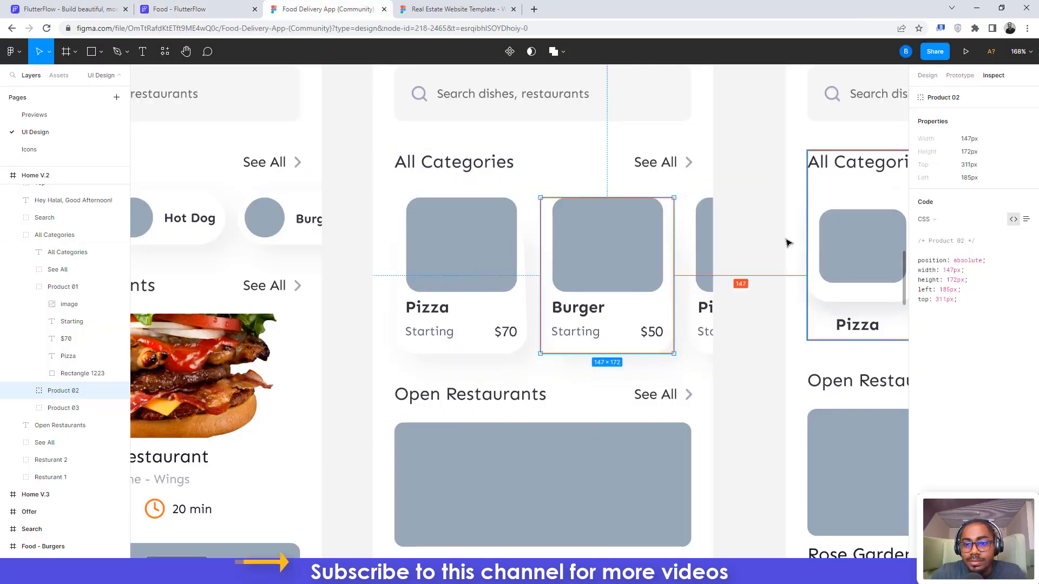
pyautogui.scroll(-2, 617, 199)
pyautogui.click(216, 7)
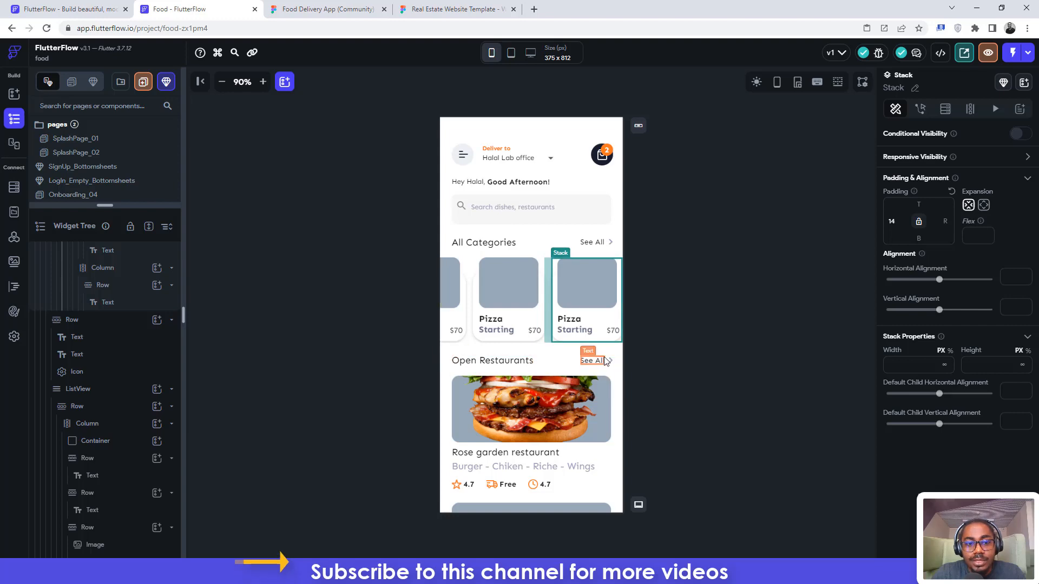
pyautogui.click(327, 8)
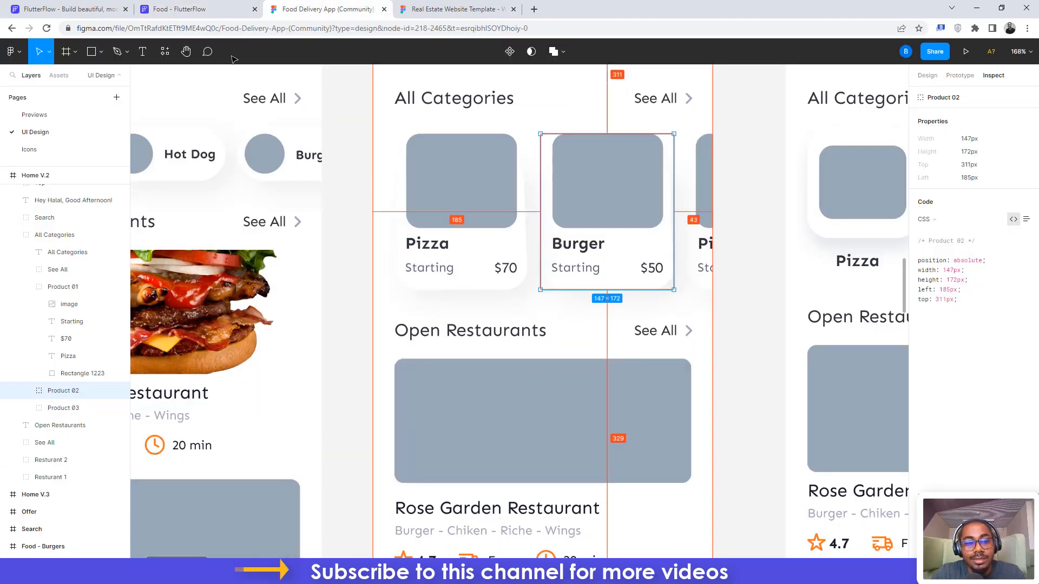
pyautogui.click(182, 8)
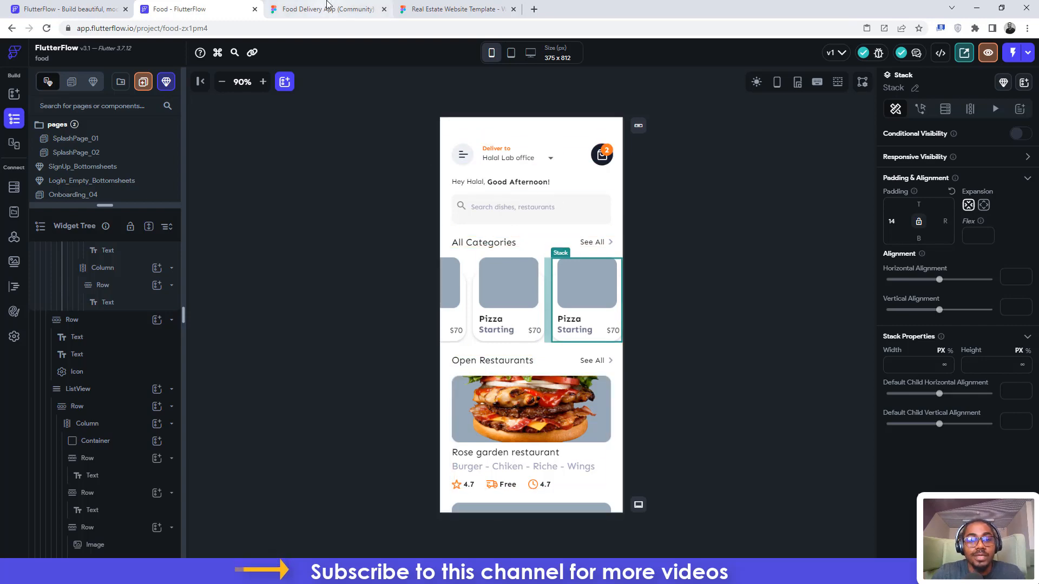
pyautogui.click(327, 6)
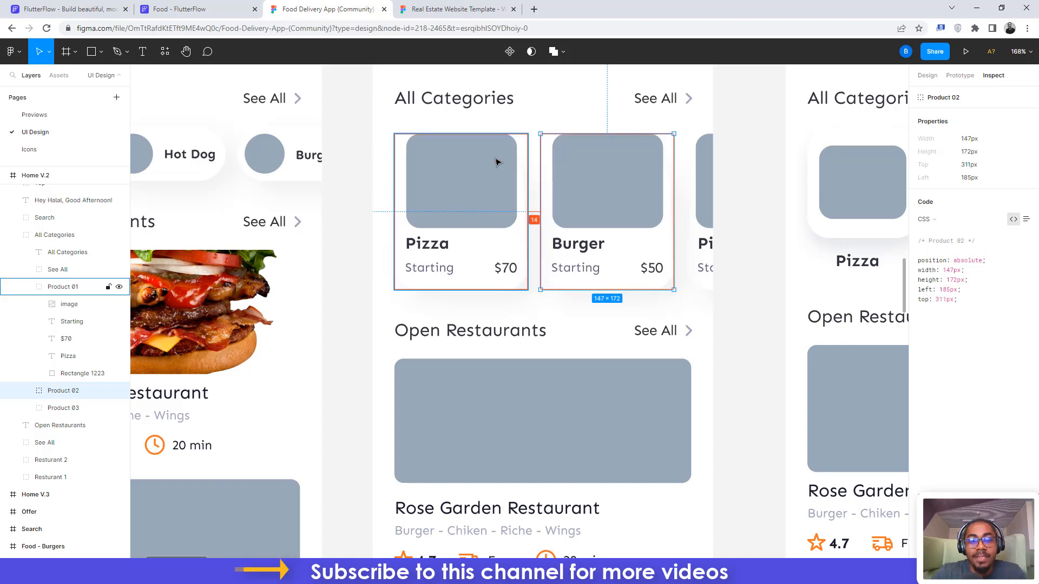
pyautogui.scroll(3, 568, 146)
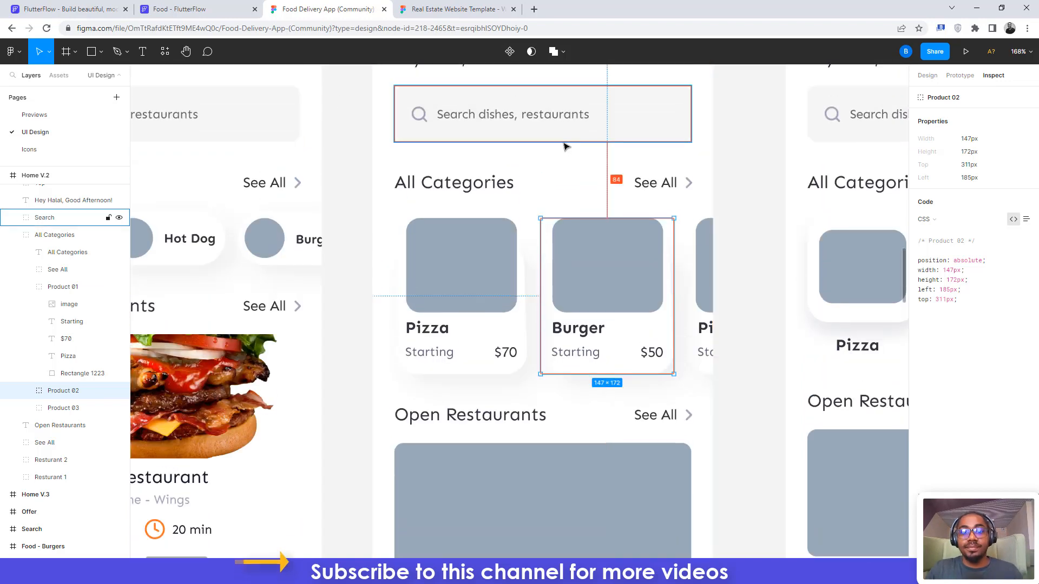
pyautogui.scroll(-2, 562, 146)
pyautogui.scroll(-3, 563, 146)
pyautogui.scroll(1, 563, 146)
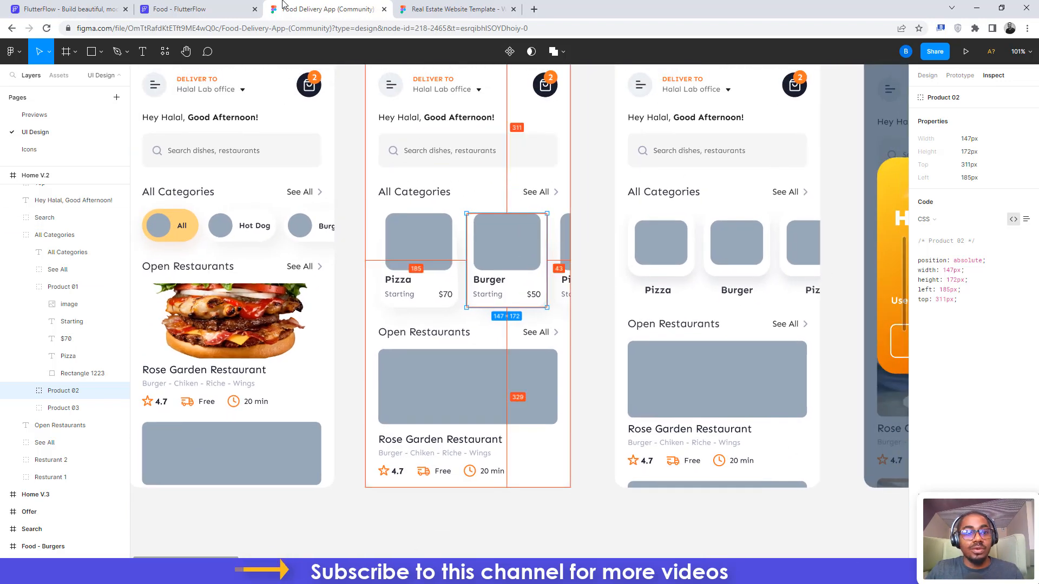
pyautogui.click(178, 8)
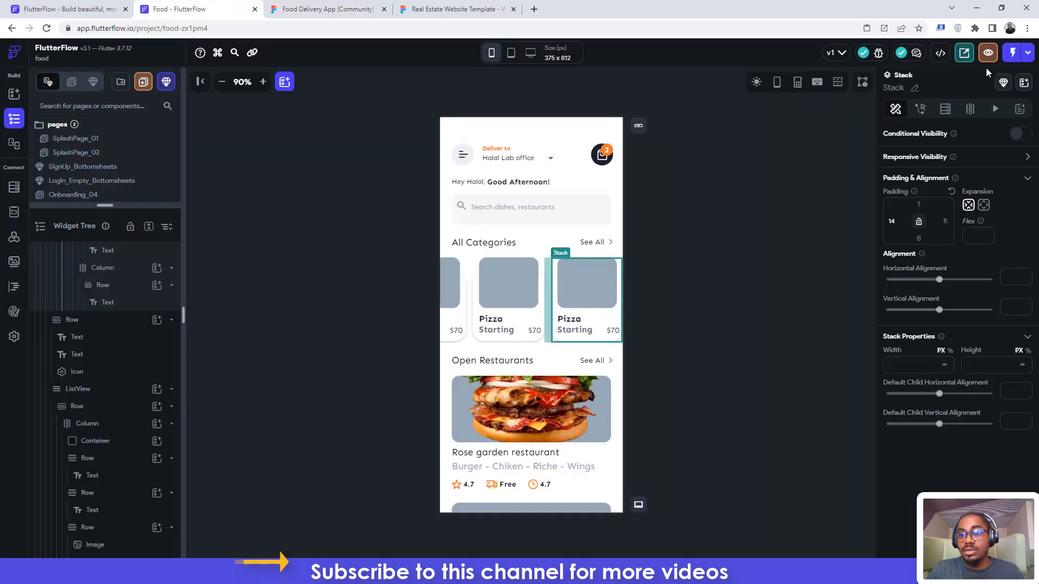
# Launch the HomeV2 page preview, and look over the Home V.3, Offer and Search screens in Figma.
pyautogui.click(988, 52)
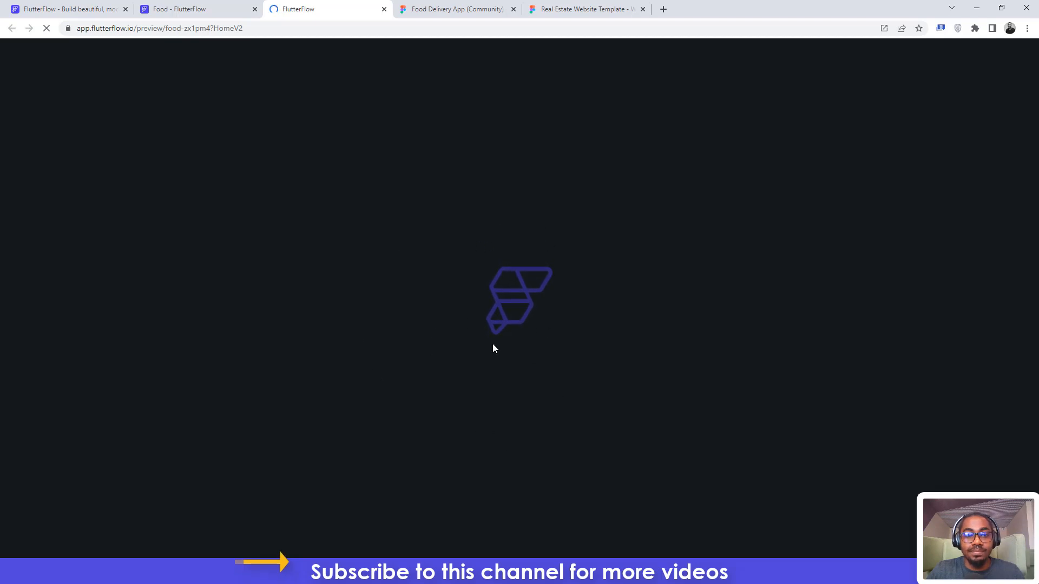
pyautogui.click(183, 6)
pyautogui.click(449, 11)
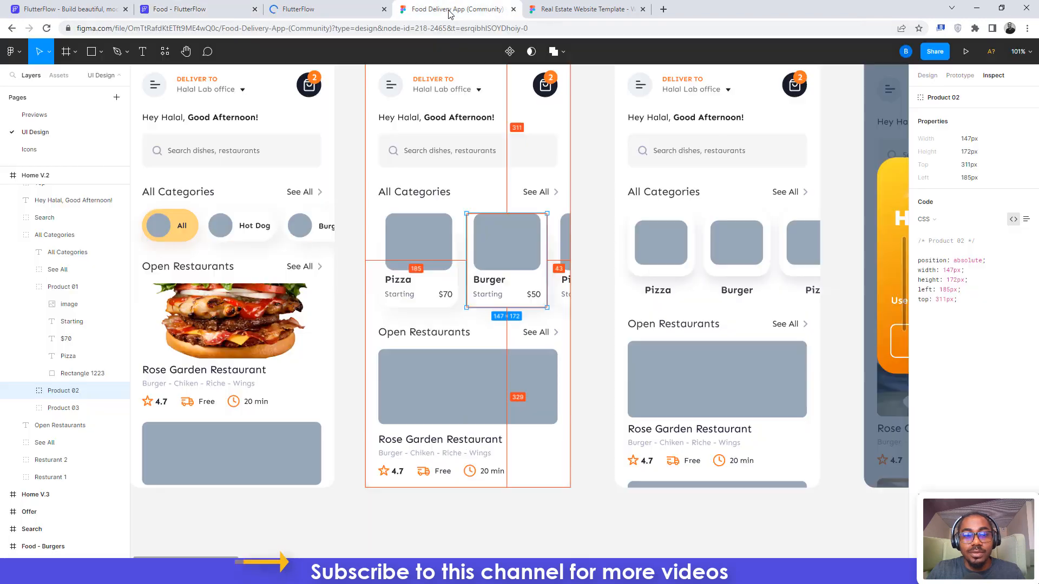
pyautogui.hscroll(5, 581, 272)
pyautogui.hscroll(1, 581, 272)
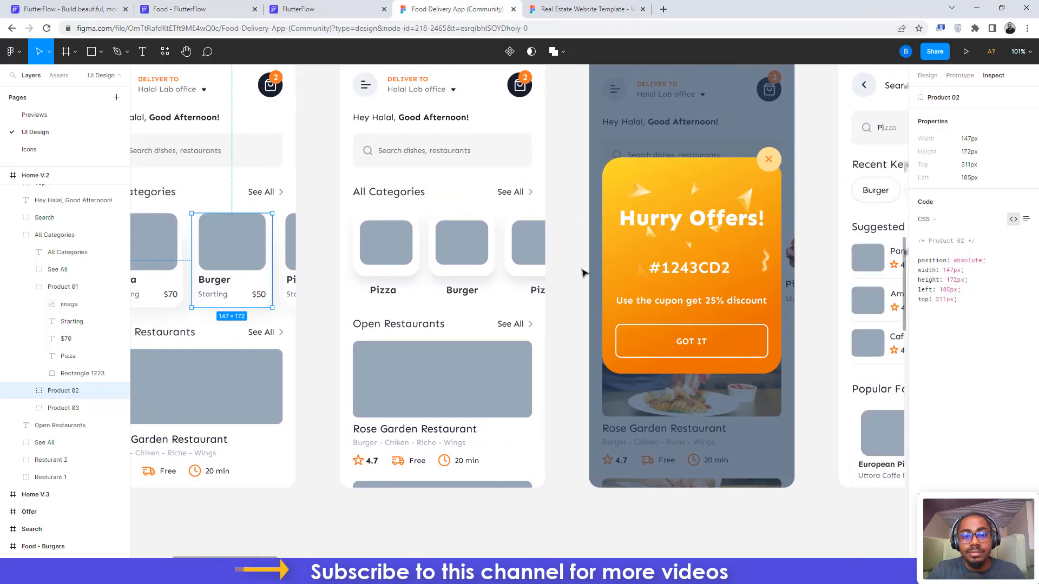
pyautogui.scroll(-5, 581, 272)
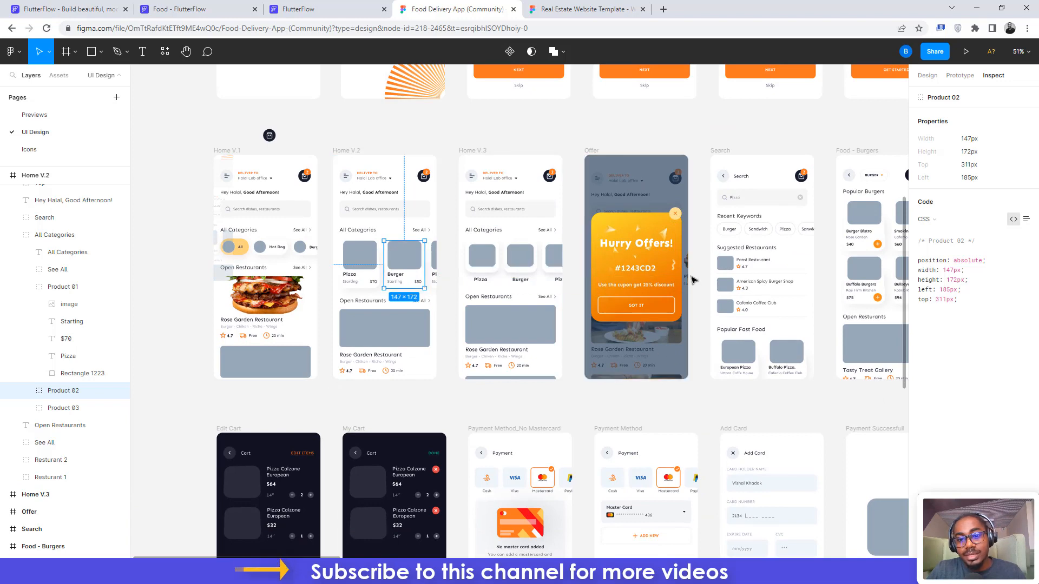
pyautogui.scroll(5, 693, 279)
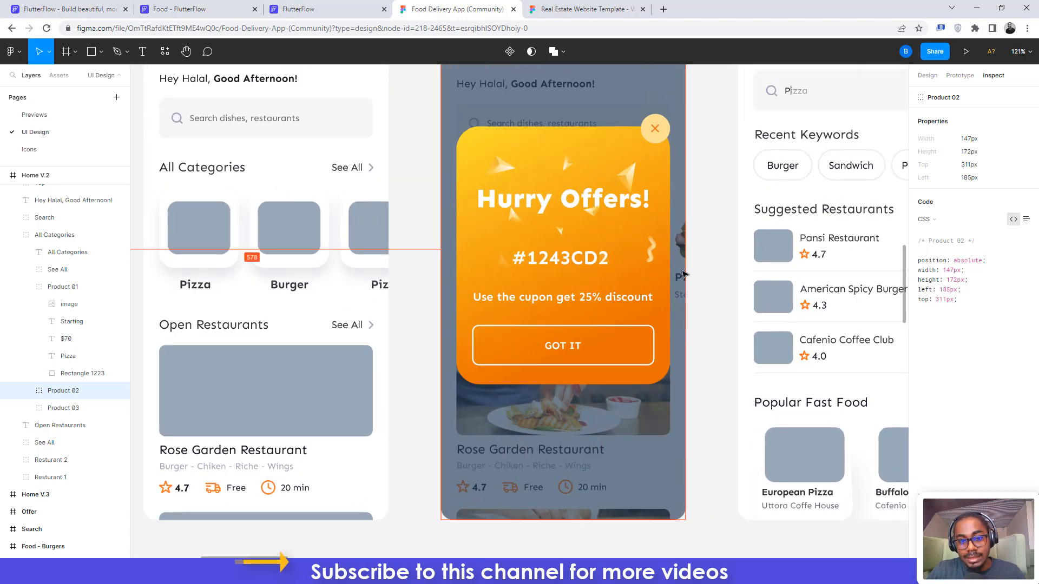